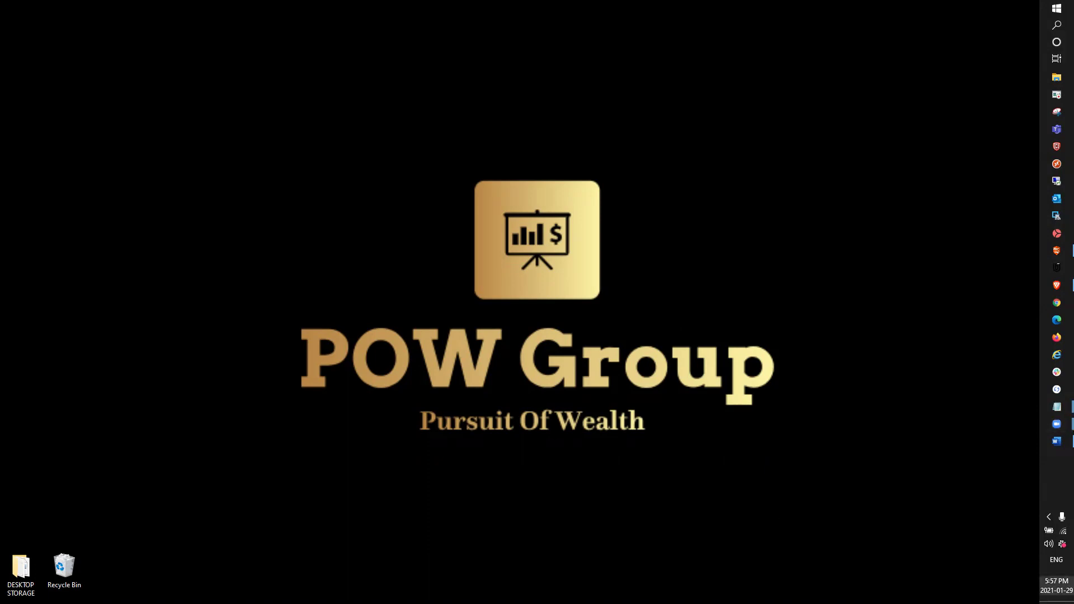
Step: Check today's date on the taskbar clock calendar, then dismiss it
click(1056, 585)
click(522, 240)
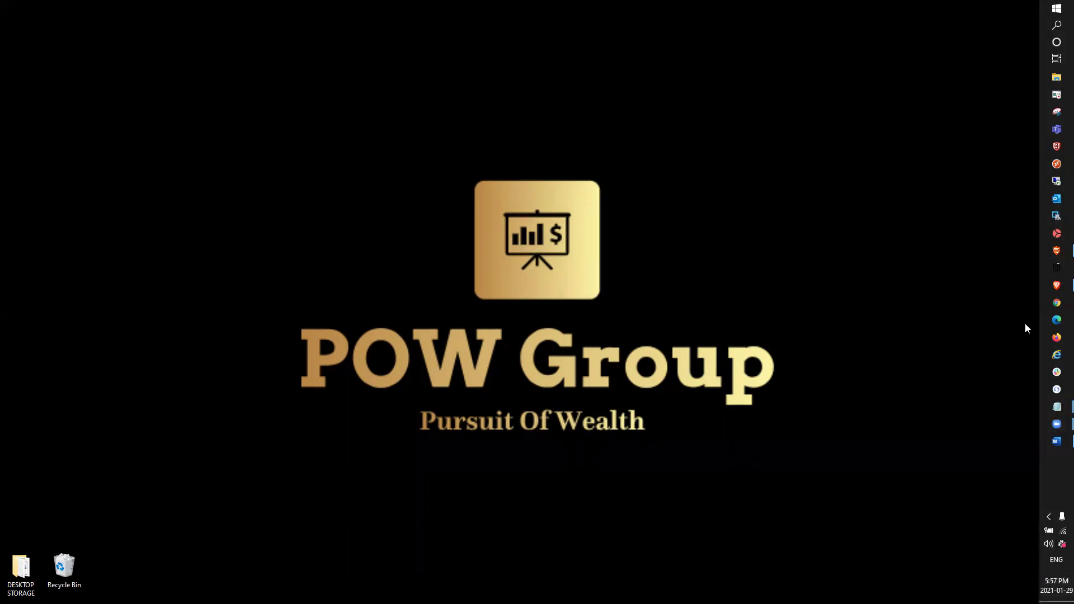
Step: Bring up the Brave TradingView CXXI monthly chart and zoom out to show history back to 2018
click(1045, 290)
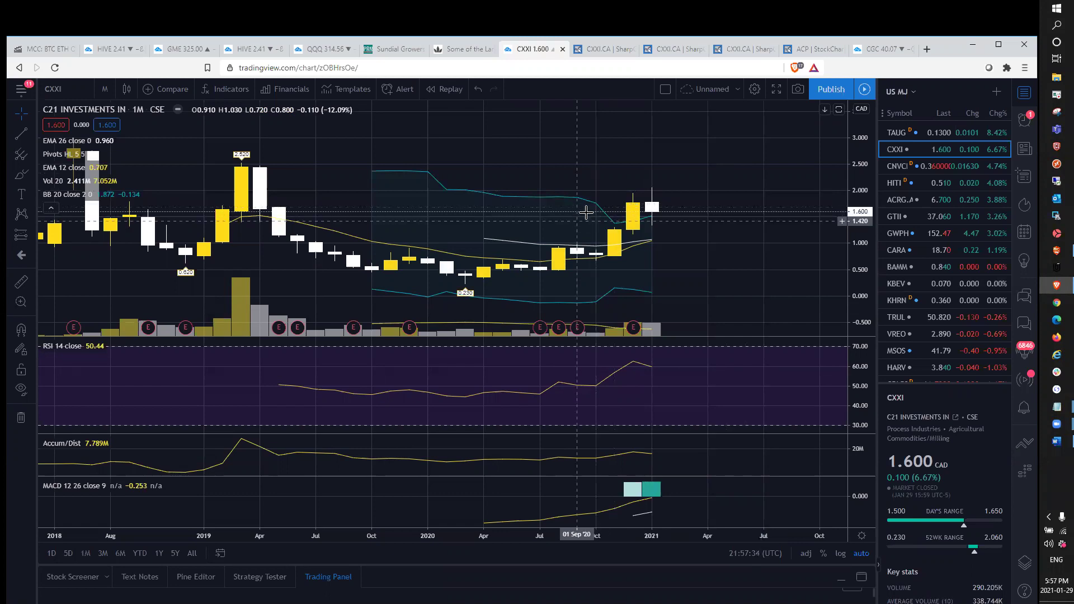
scroll(588, 218, down, 1)
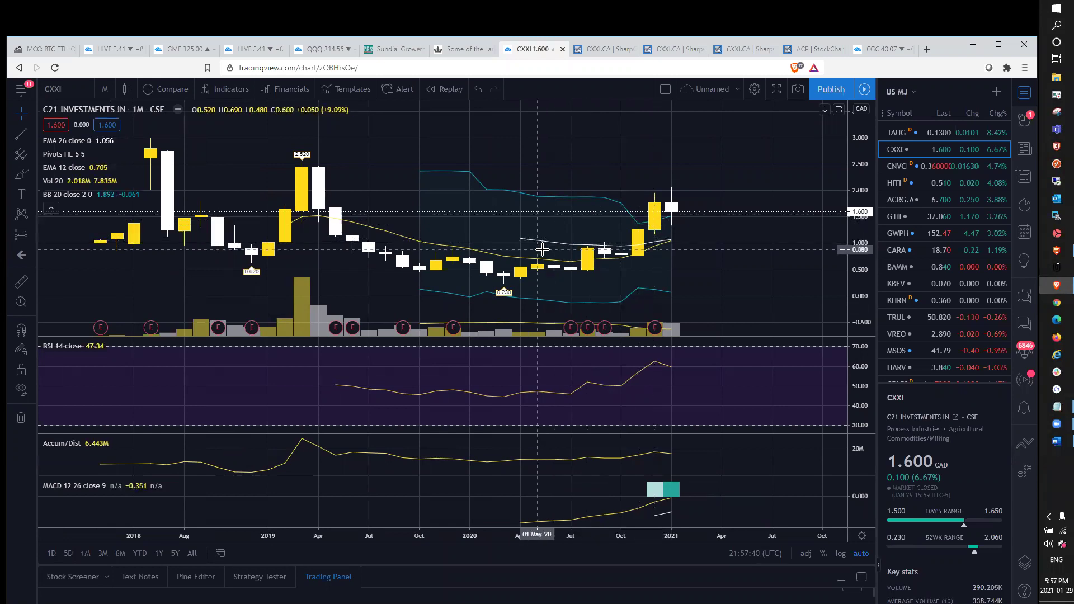
scroll(541, 247, down, 1)
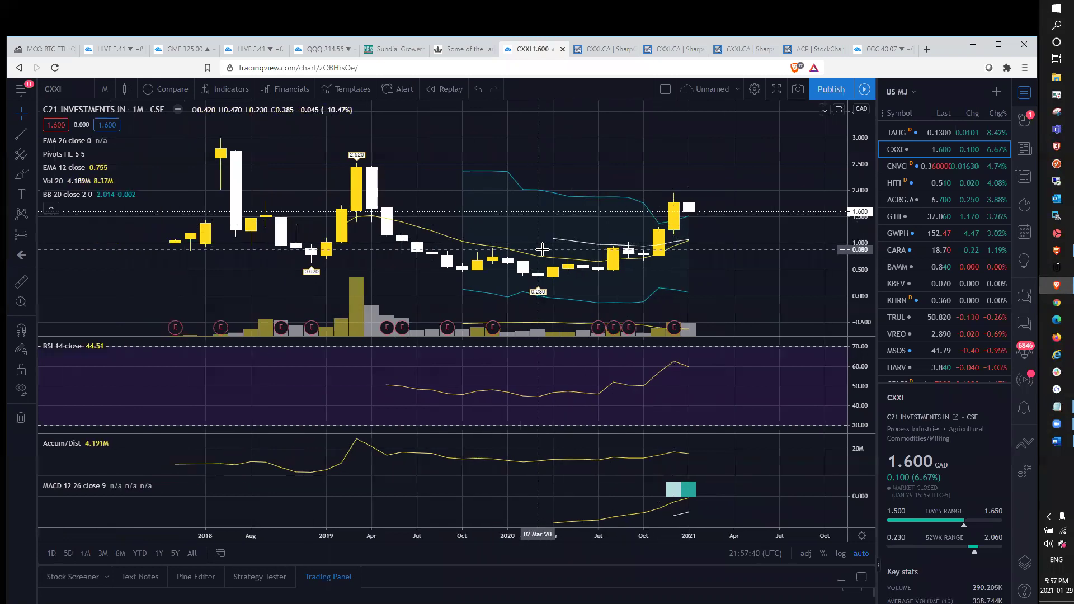
Step: Open the Sundial Growers US$100 million registered offering press release and skim it
click(391, 49)
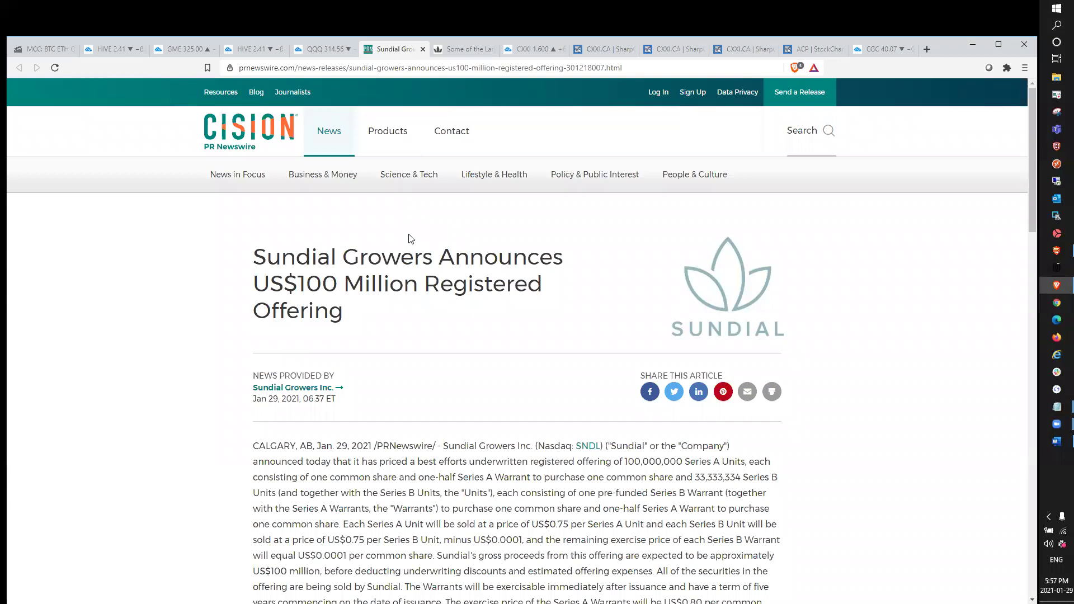
scroll(403, 235, down, 3)
scroll(403, 235, up, 3)
Step: Scroll through the New Cannabis Ventures quarterly-financials revenue tracker tables and return to the top
click(457, 54)
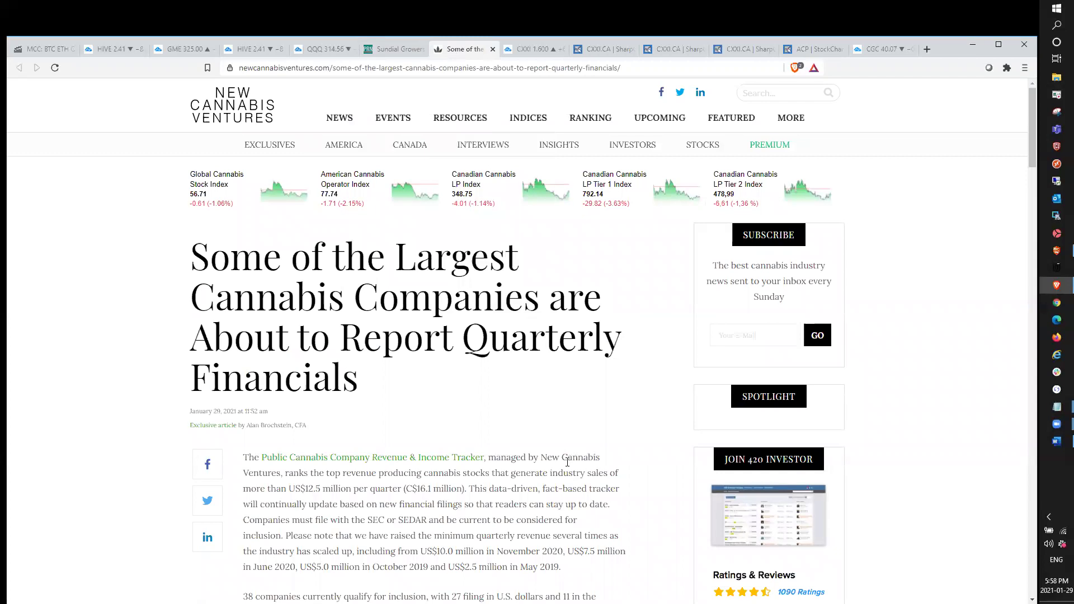
scroll(576, 467, down, 8)
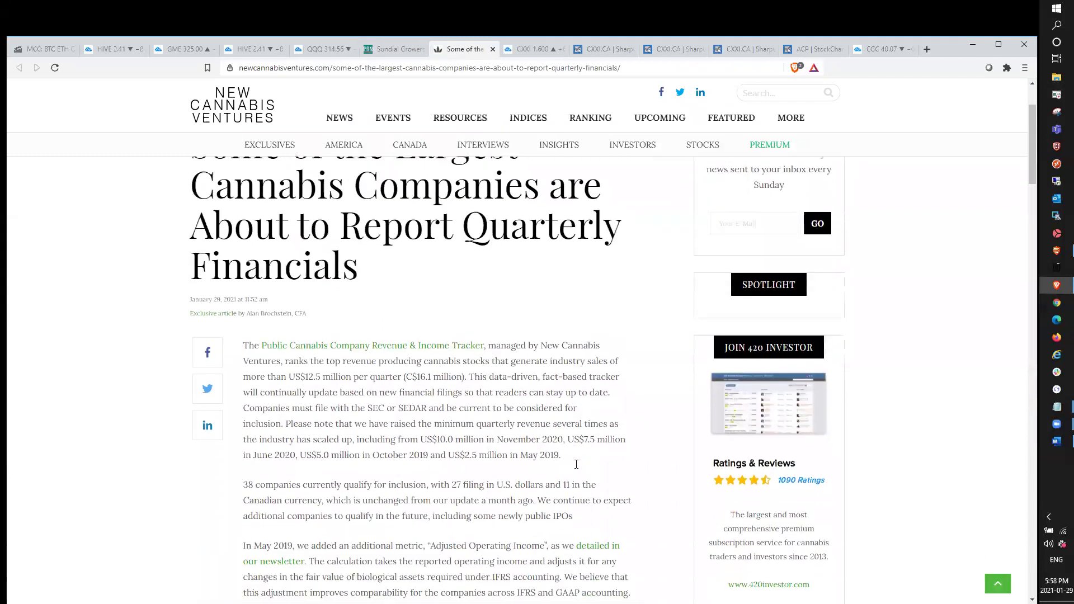
scroll(577, 469, down, 15)
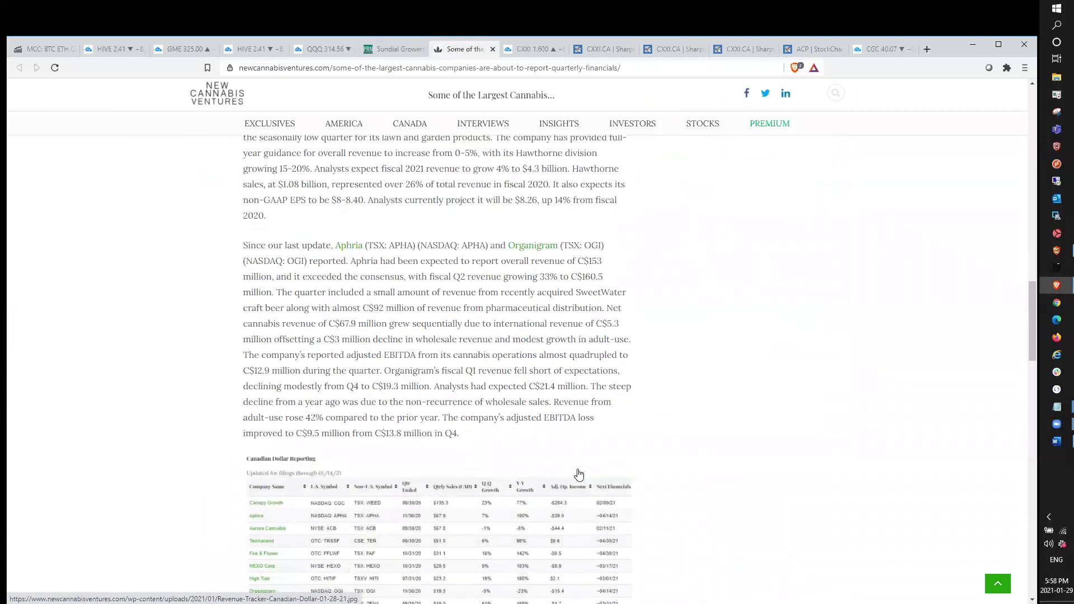
scroll(551, 428, down, 2)
scroll(551, 424, down, 4)
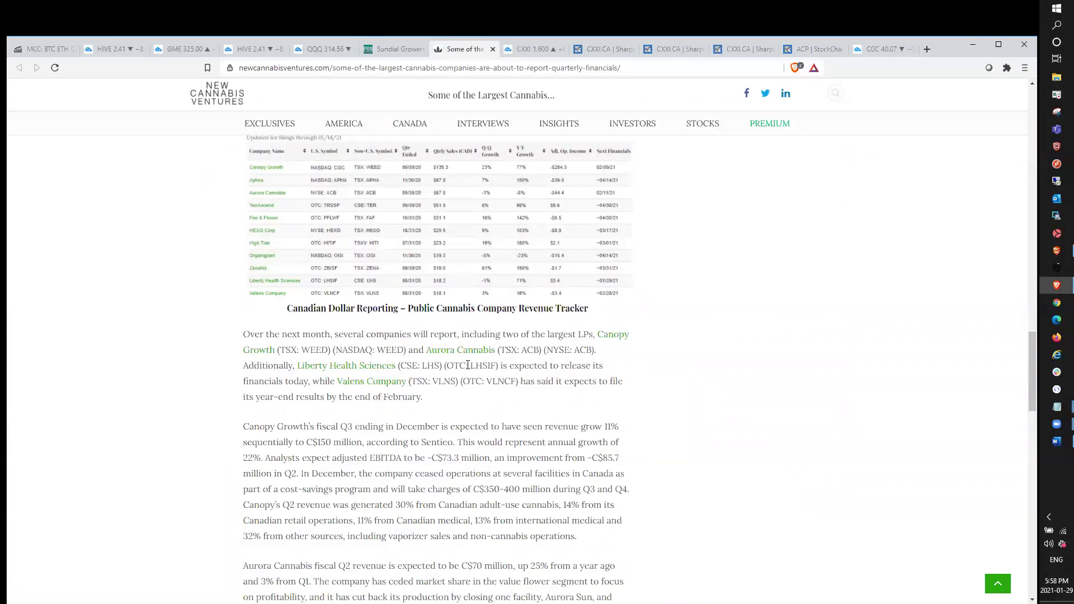
scroll(467, 367, down, 1)
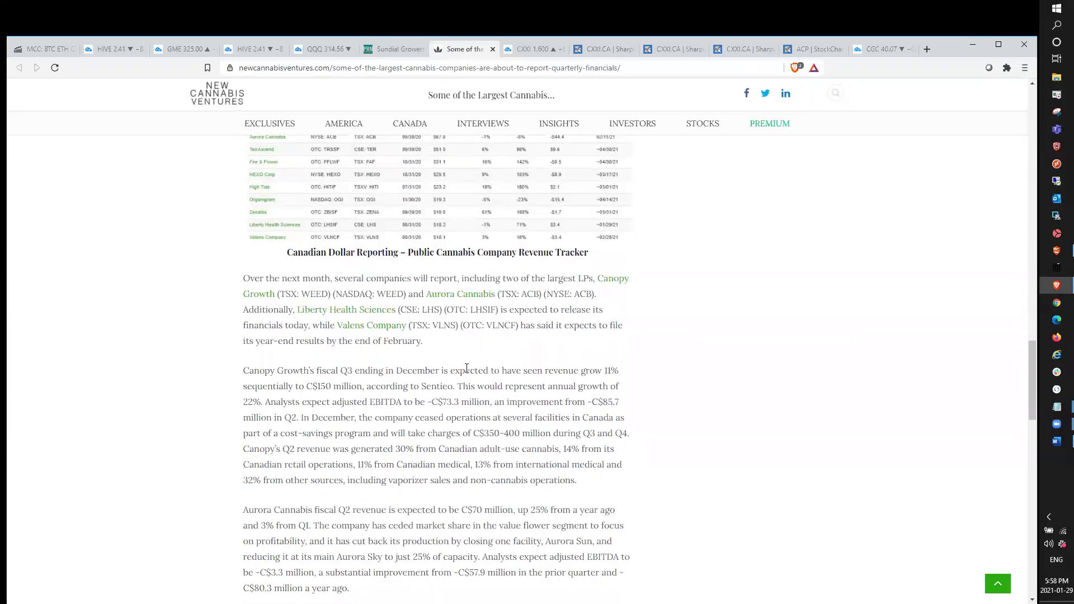
scroll(467, 368, up, 20)
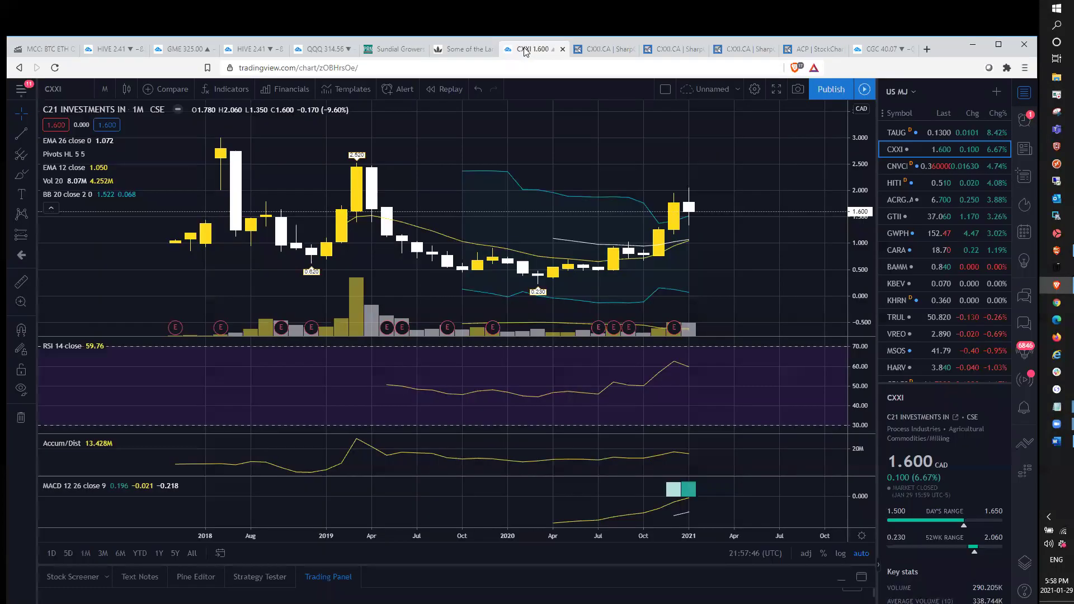
Step: Return to the CXXI chart tab, zoom through recent candles and keep the 1-month interval
click(523, 49)
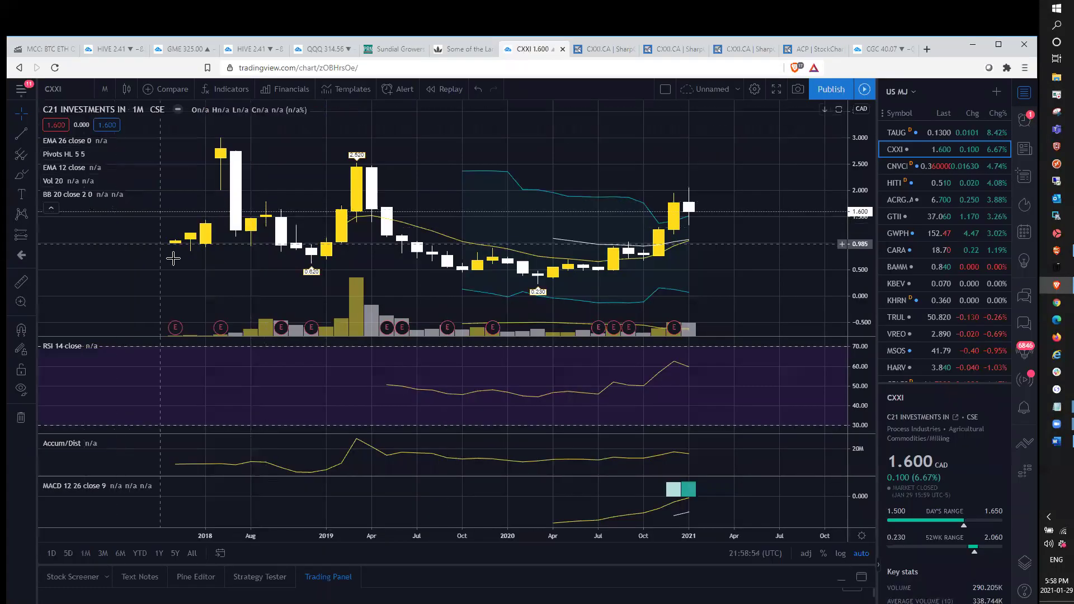
scroll(667, 277, up, 5)
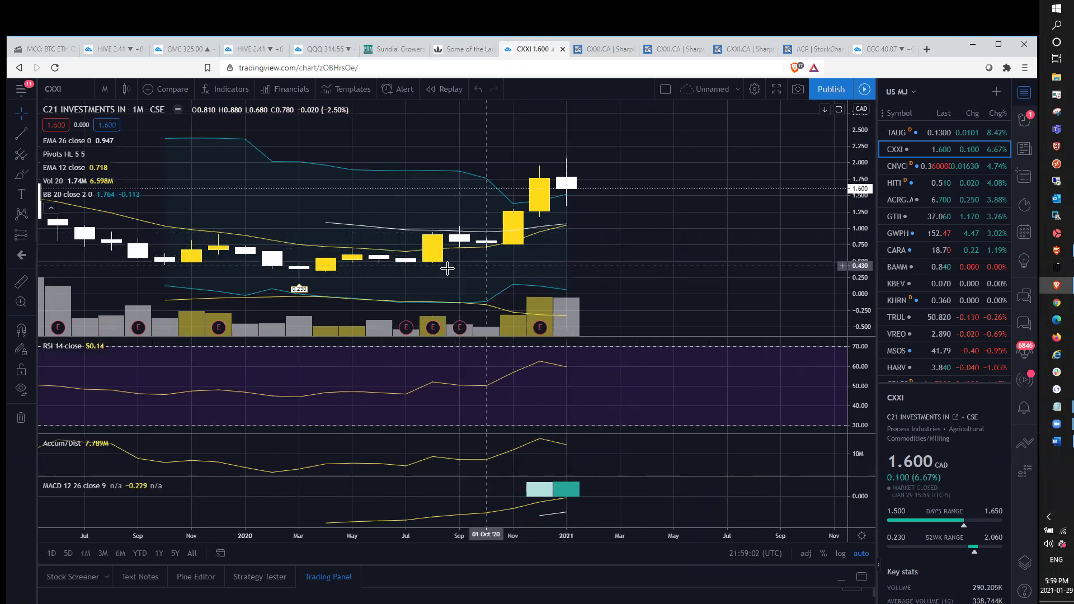
scroll(511, 297, down, 3)
scroll(518, 287, up, 2)
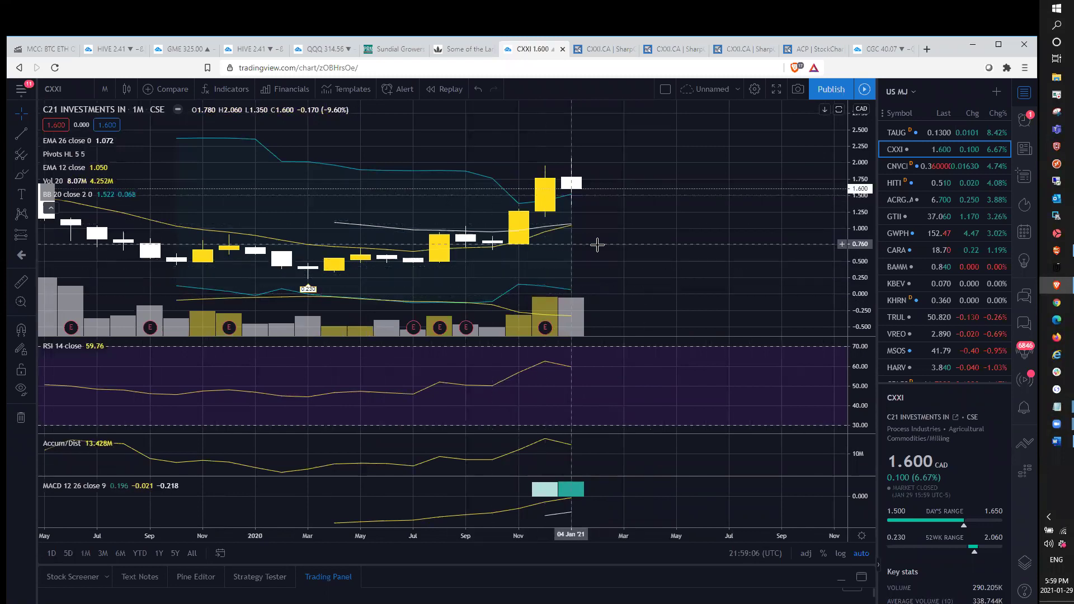
scroll(609, 231, down, 2)
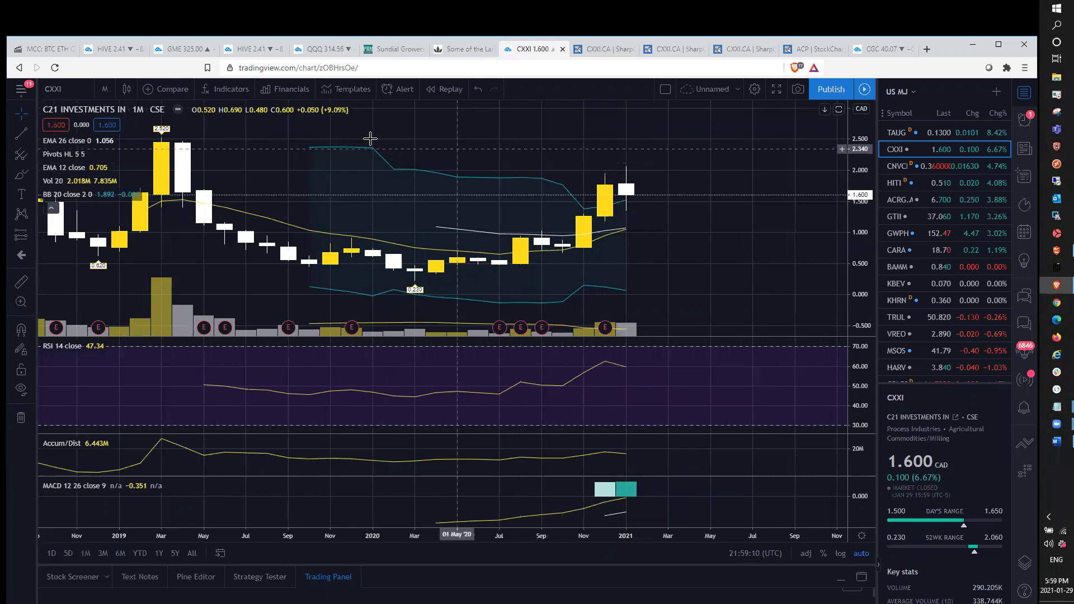
click(105, 89)
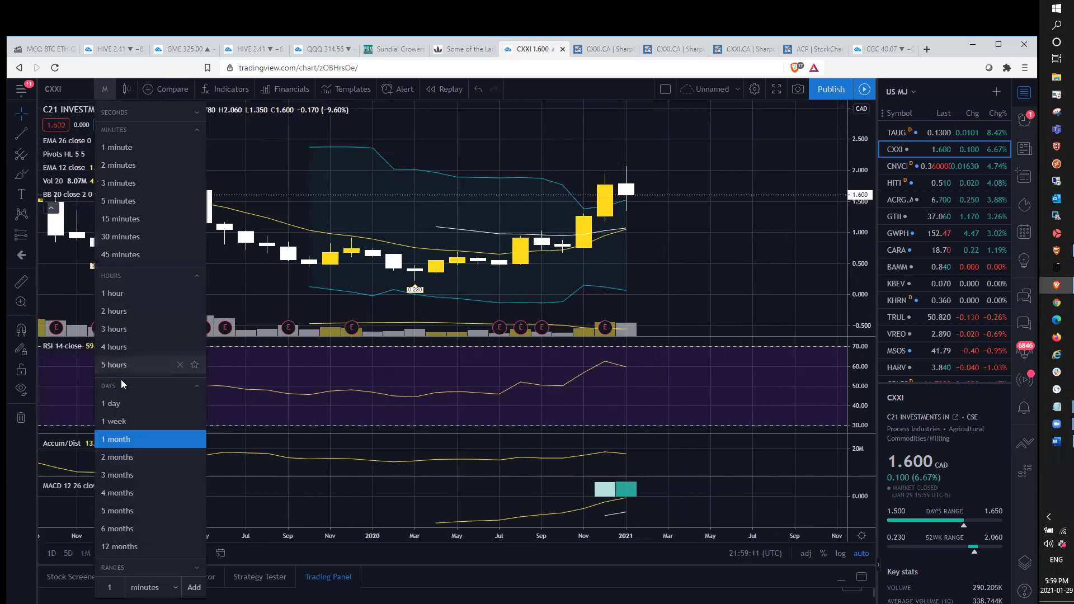
click(106, 436)
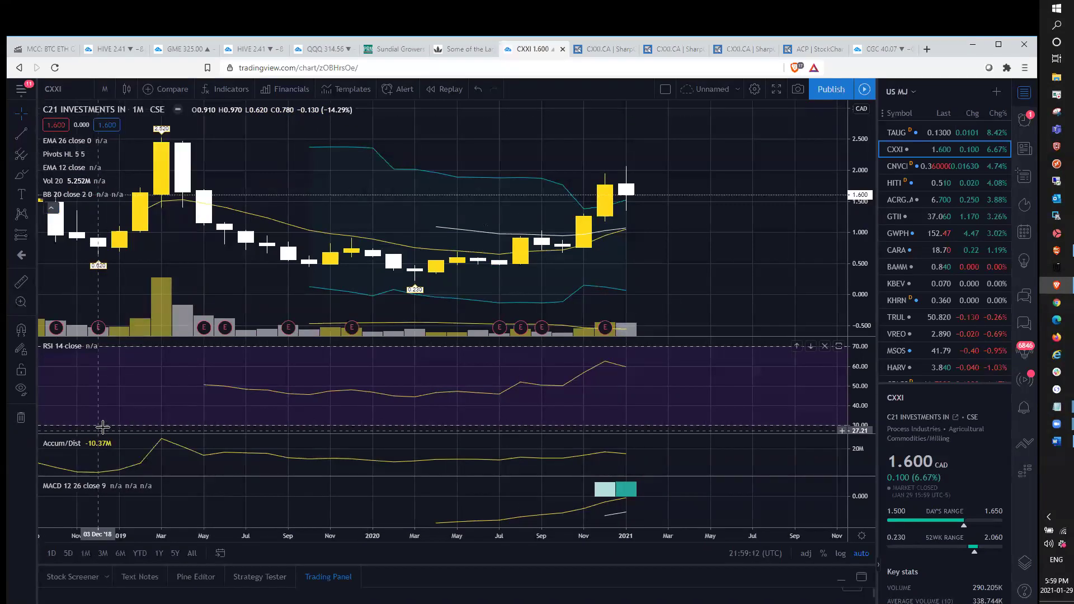
Step: Switch CXXI to 1-week candles and draw a Fib Retracement from the 0.660 October low to 2.065
click(102, 96)
click(120, 427)
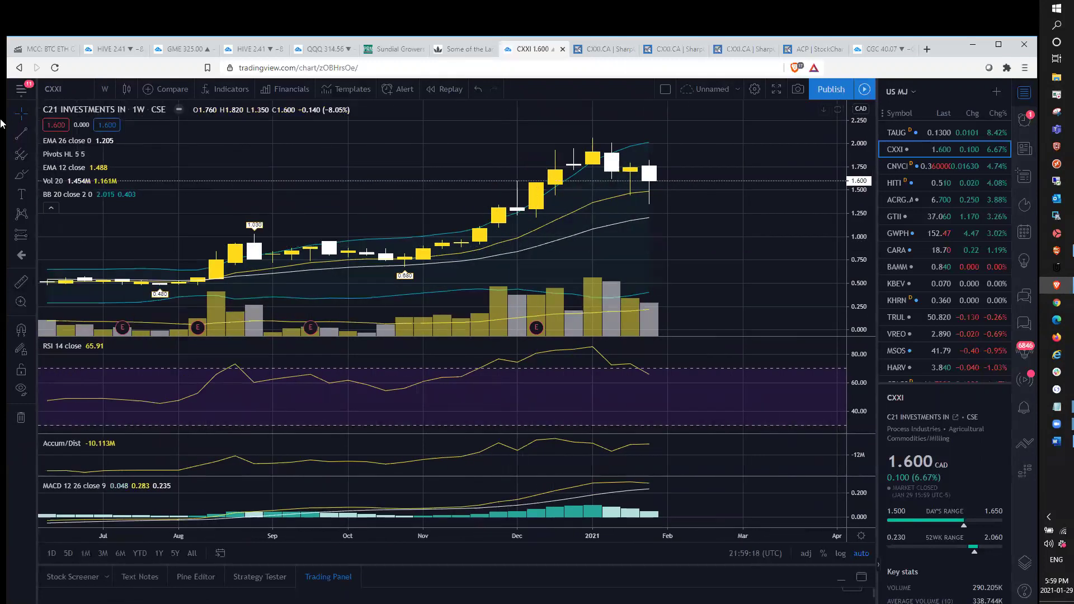
click(32, 155)
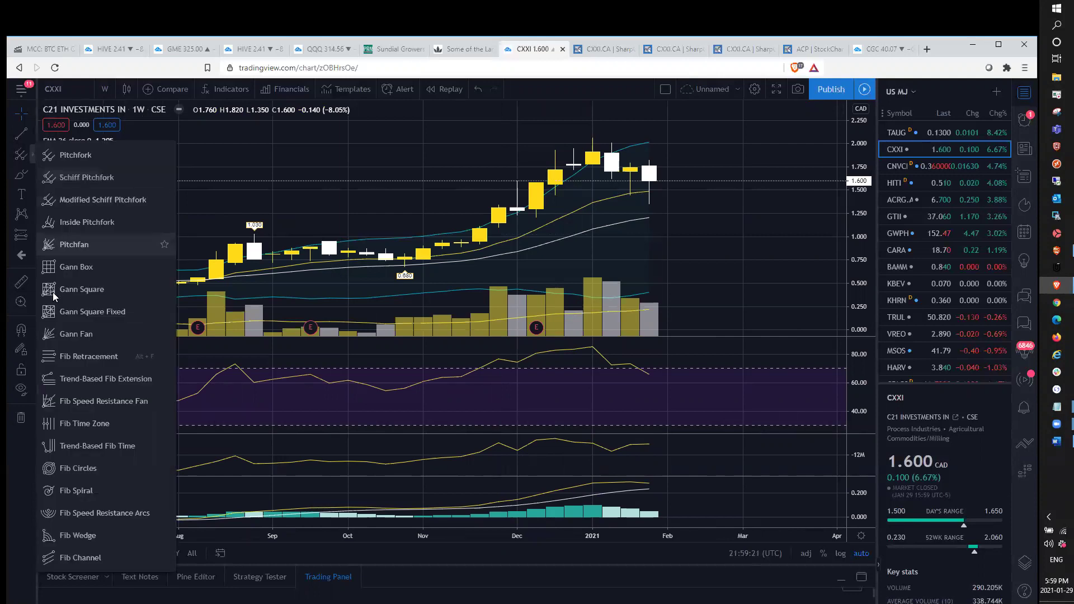
click(86, 350)
click(402, 268)
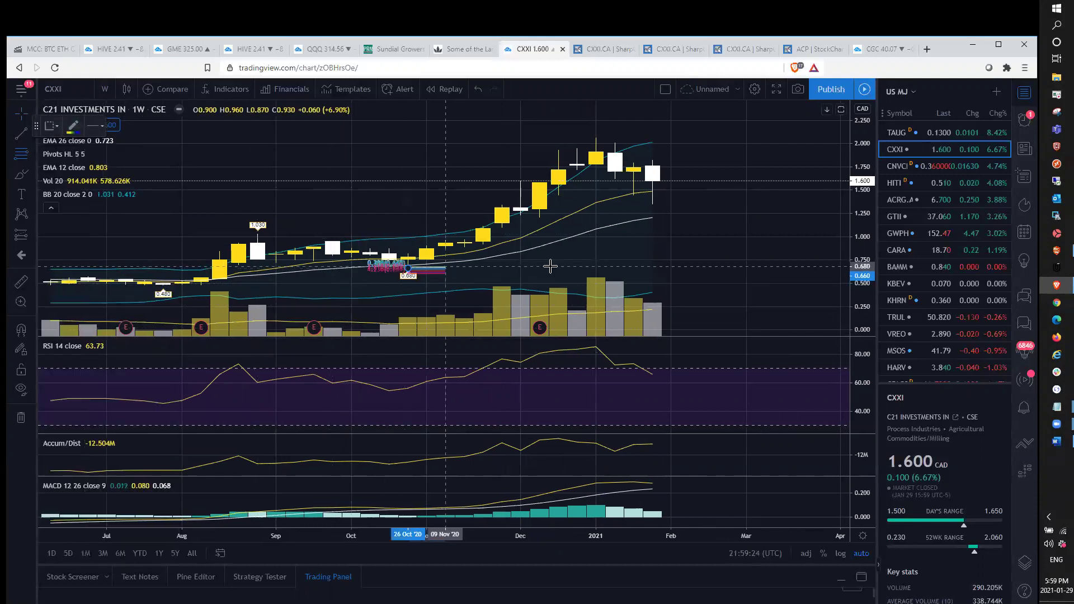
click(536, 178)
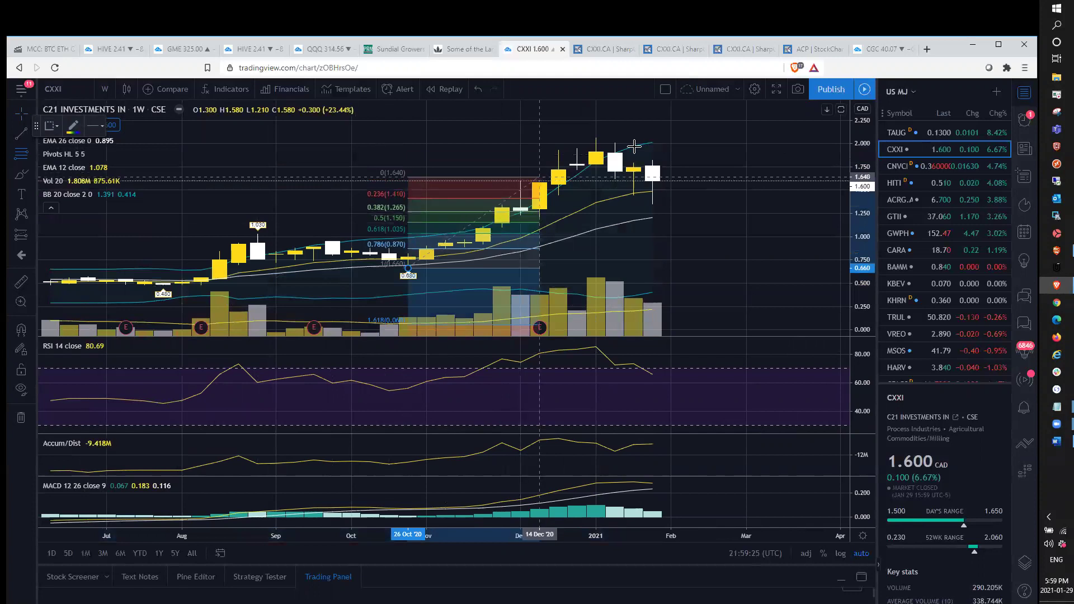
click(709, 137)
Step: Remove the Fibonacci retracement drawing from the weekly chart
click(725, 214)
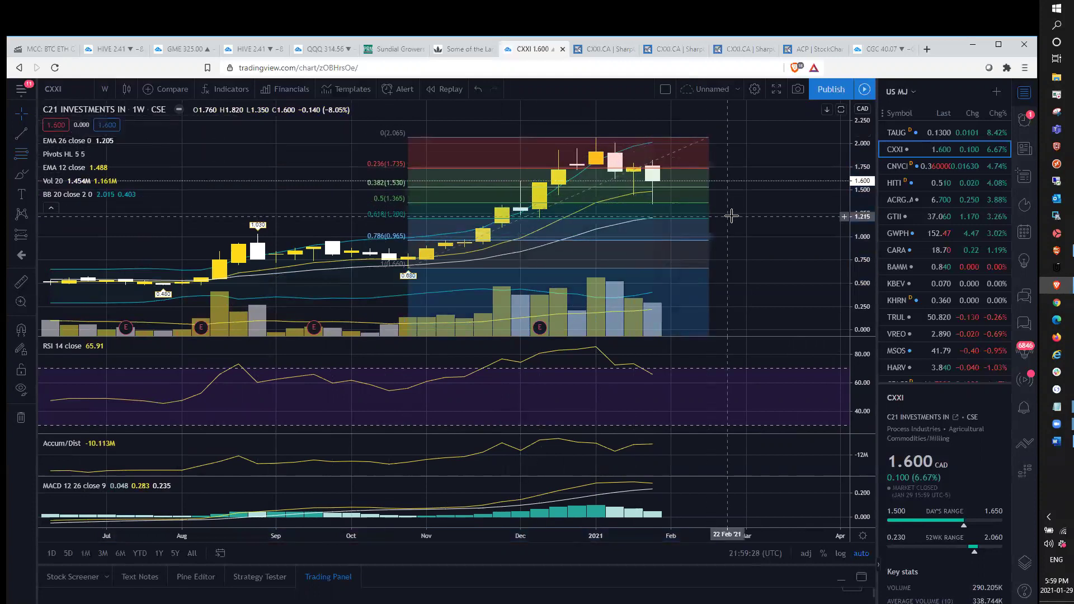
scroll(675, 224, up, 2)
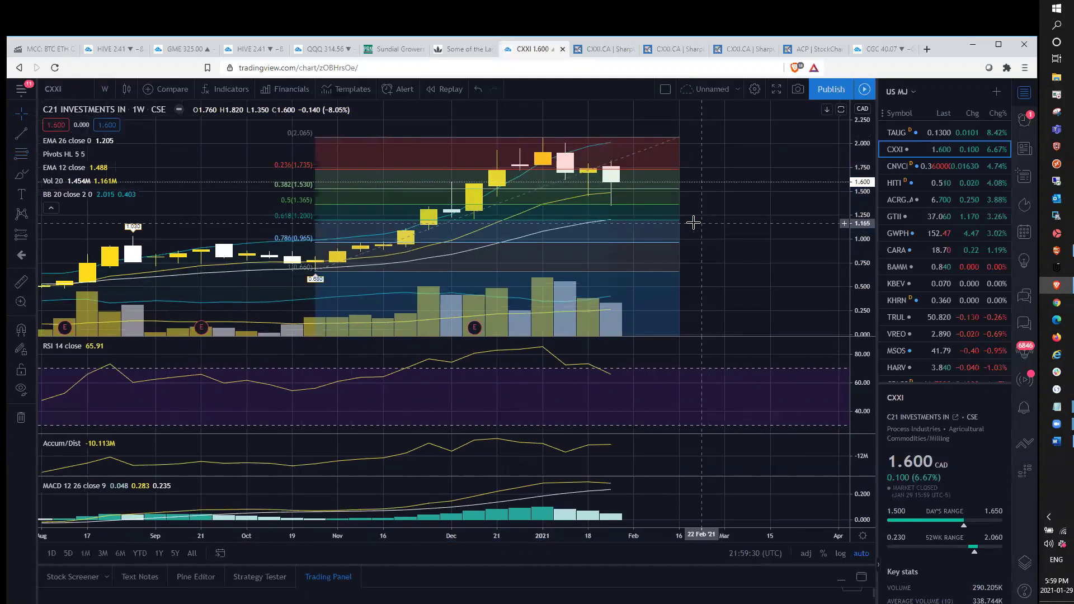
click(661, 210)
key(Delete)
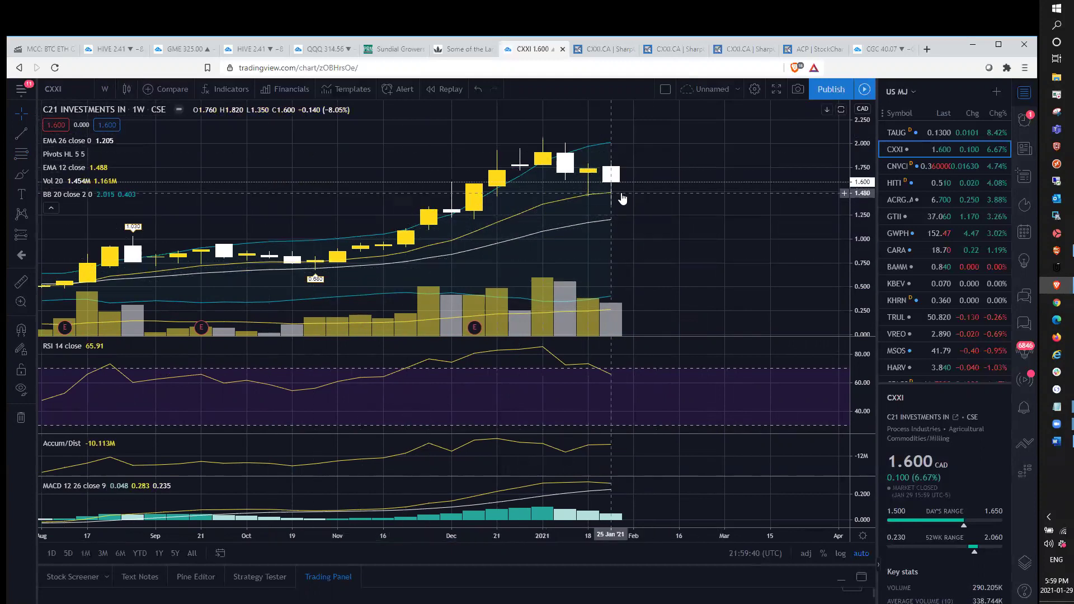
Step: Put CXXI on 1-day candles and zoom in on the January 2021 bars
click(109, 93)
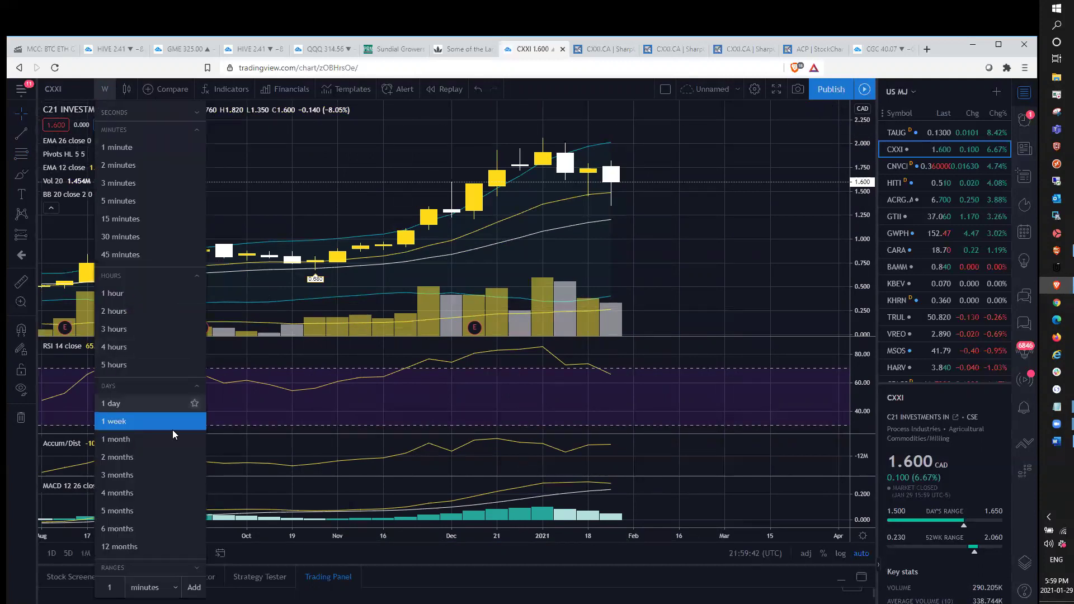
click(140, 402)
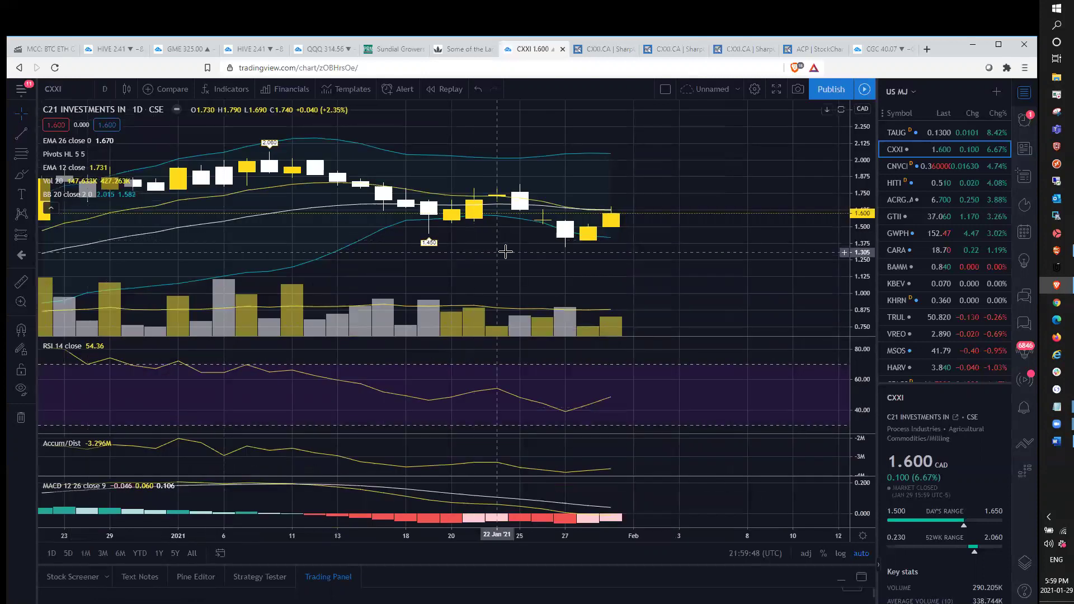
scroll(505, 252, up, 5)
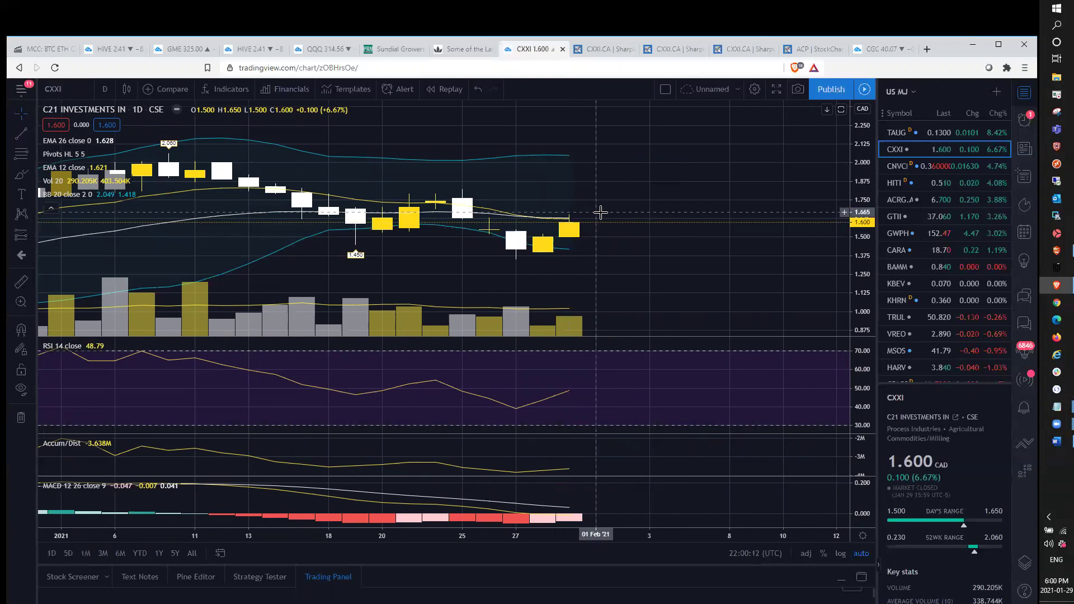
Step: Briefly view CXXI on 1-week candles, then return to 1-day candles zoomed into January 2021
click(106, 90)
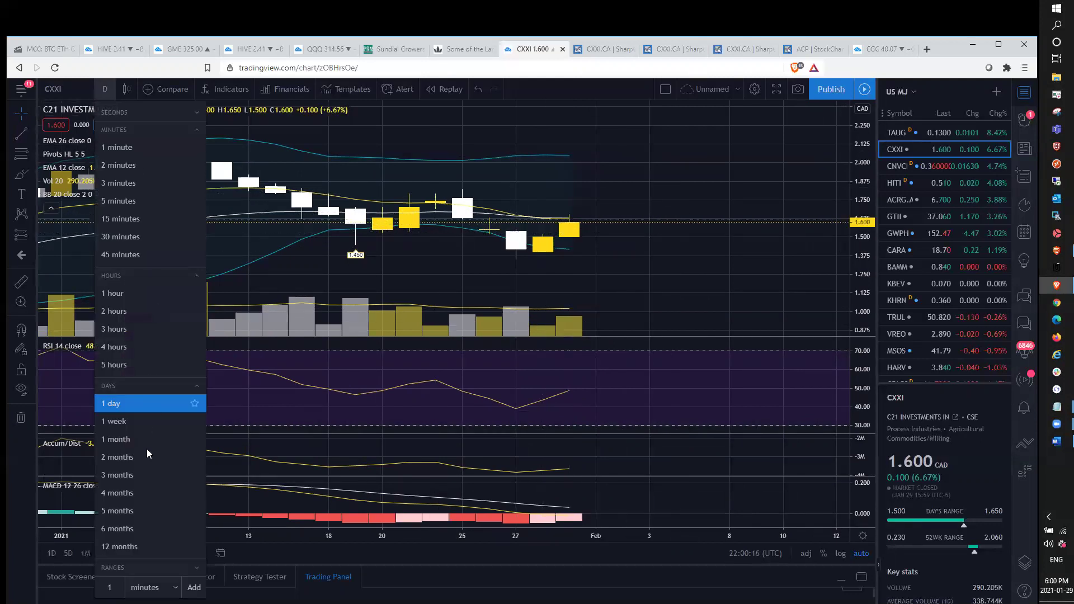
click(136, 423)
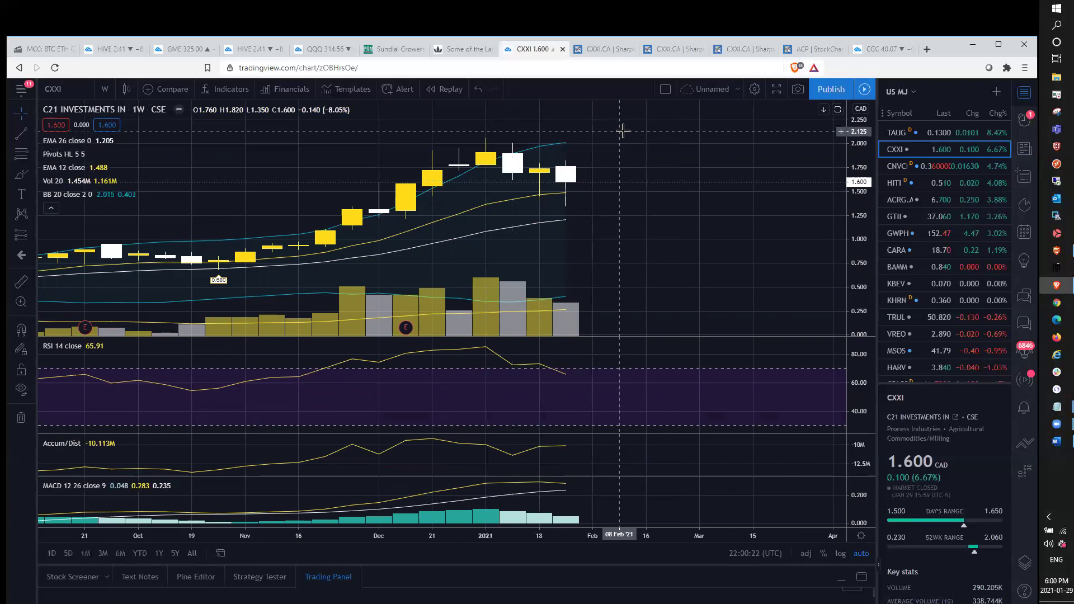
scroll(623, 131, down, 4)
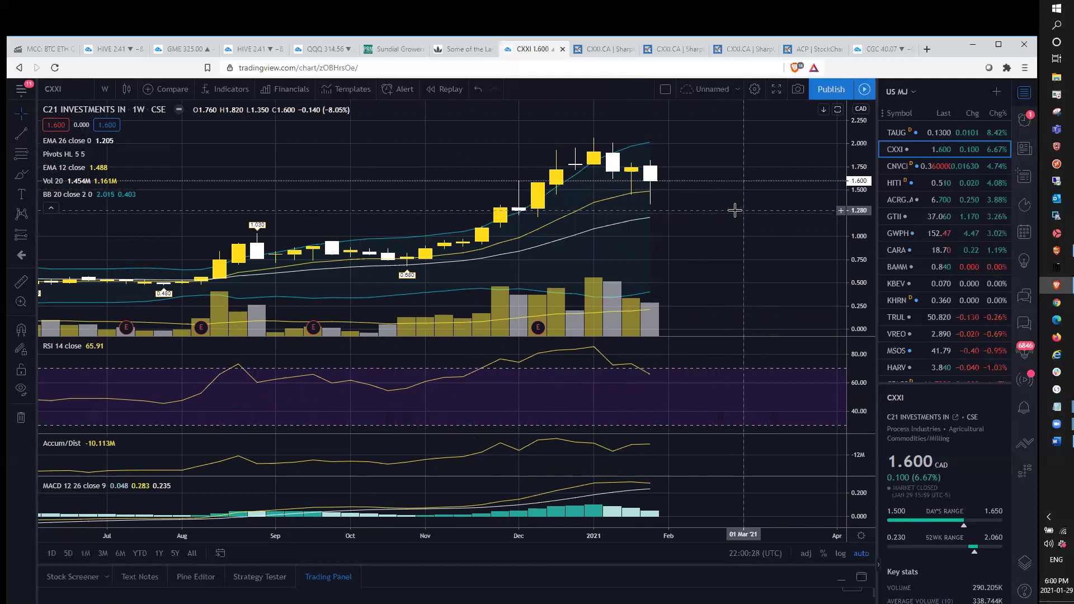
scroll(727, 196, down, 3)
scroll(735, 205, up, 4)
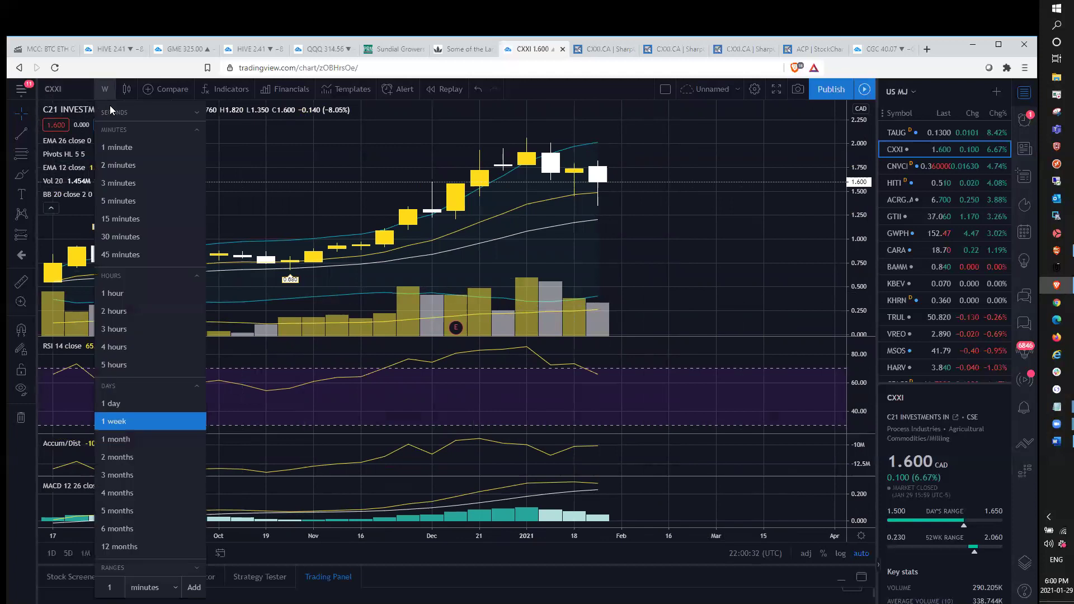
click(132, 408)
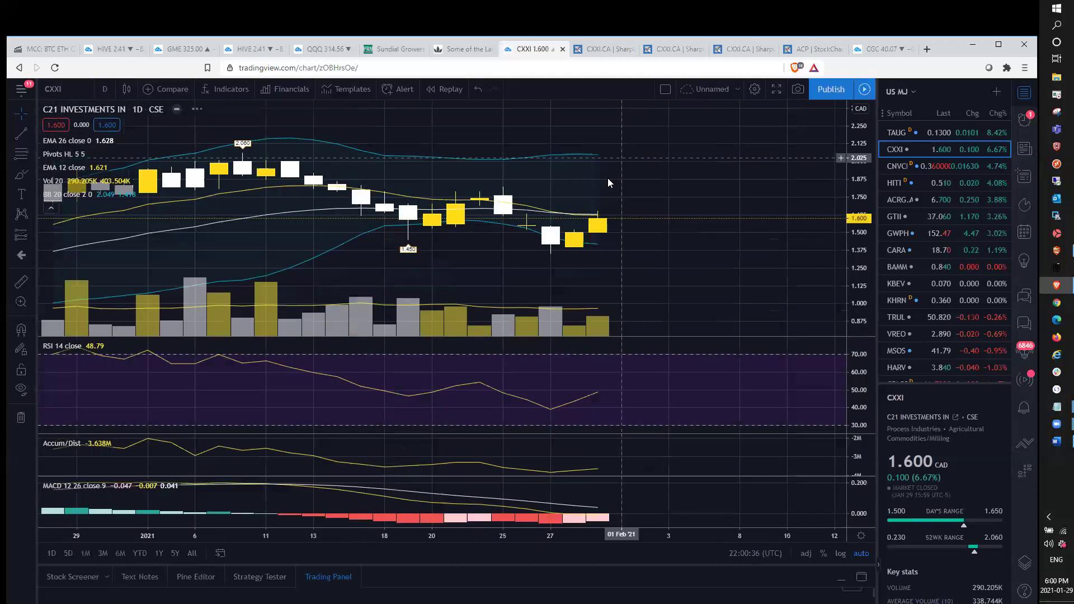
scroll(574, 178, up, 3)
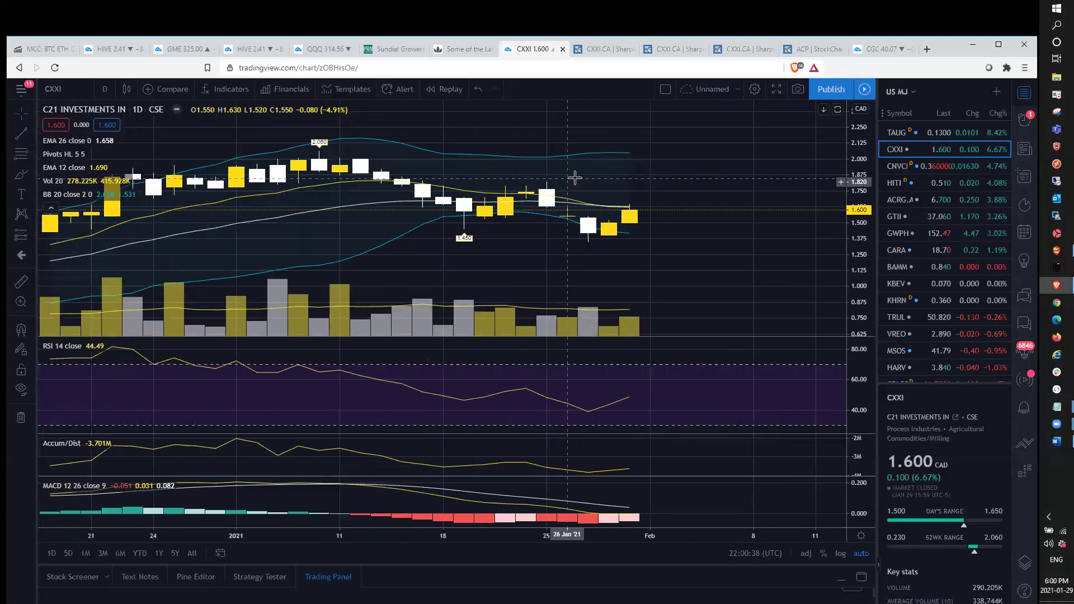
scroll(575, 177, up, 1)
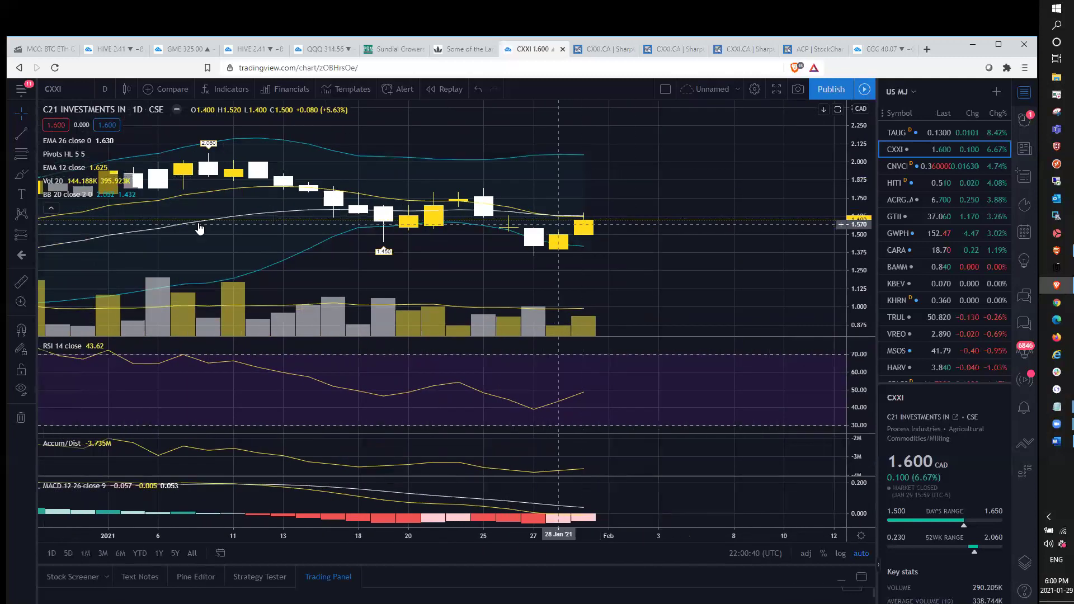
Step: Switch CXXI to 1-hour candles and zoom through the intraday bars
click(104, 90)
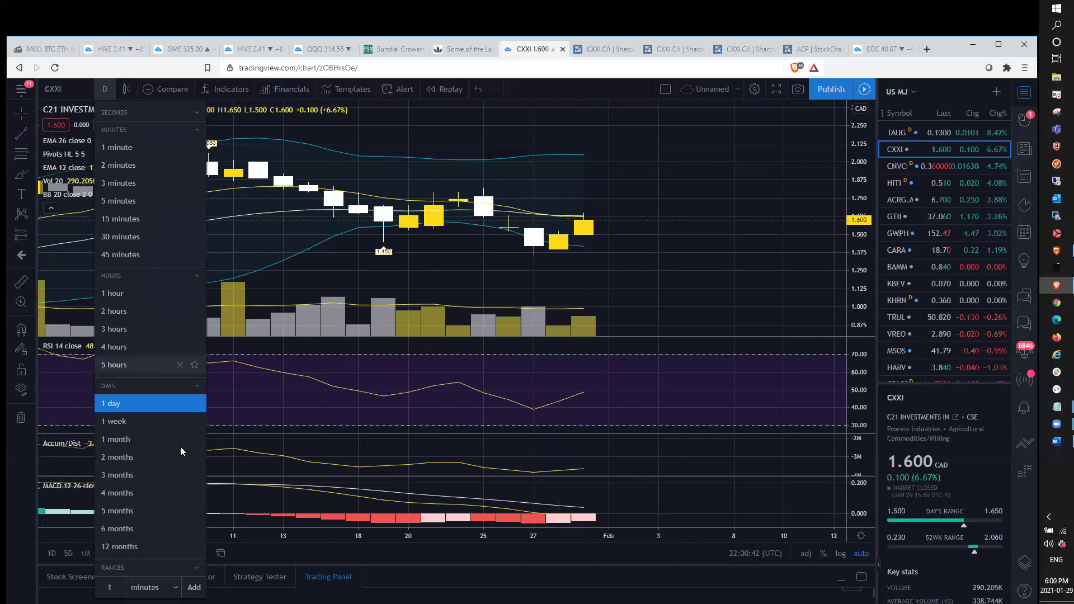
click(132, 290)
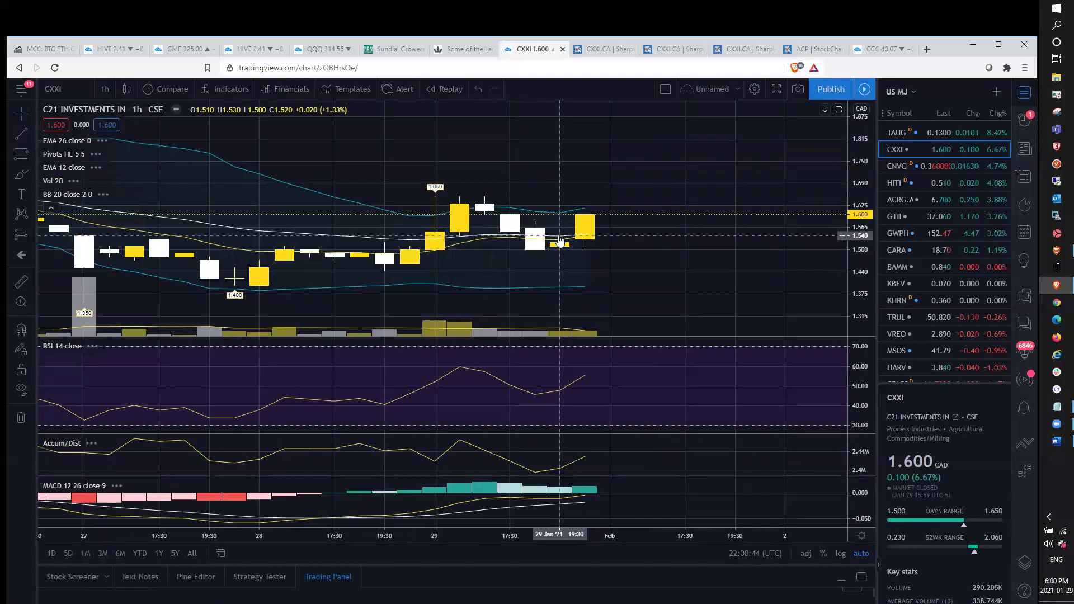
scroll(560, 240, down, 1)
scroll(559, 241, down, 1)
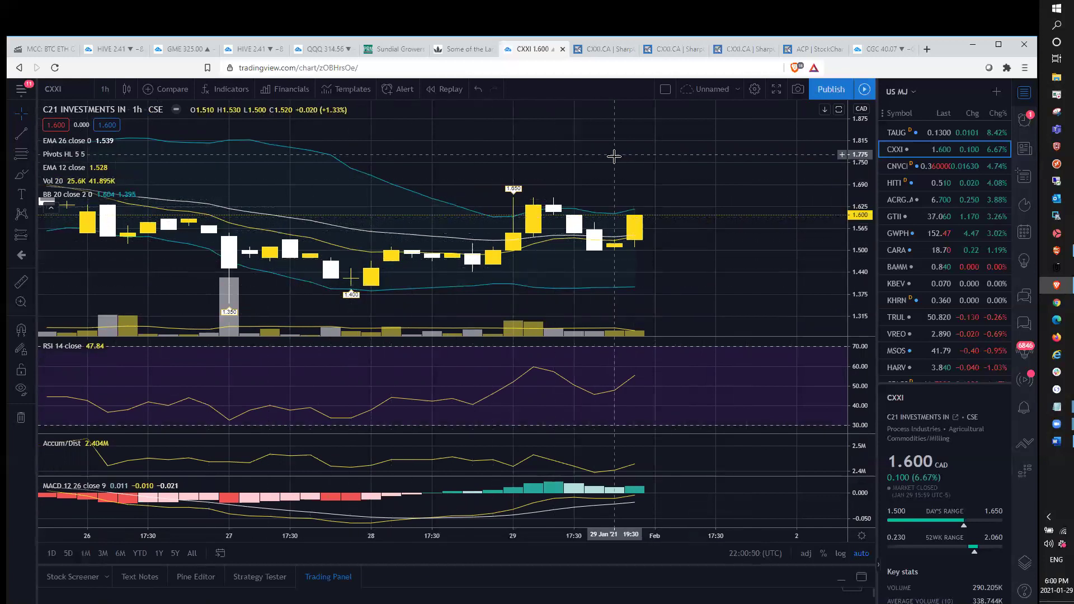
scroll(654, 174, up, 1)
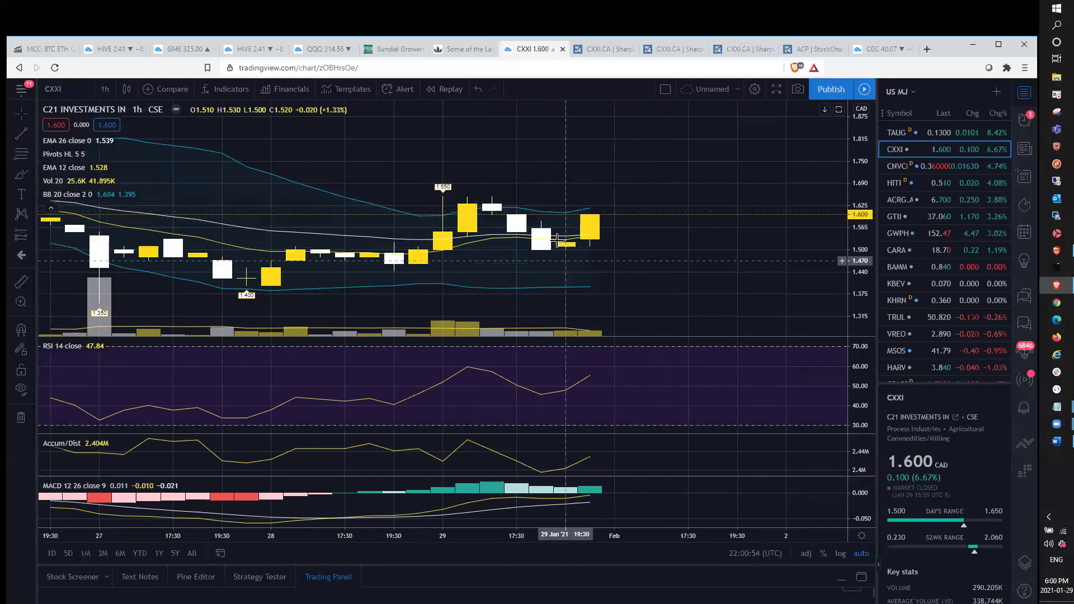
scroll(553, 201, down, 2)
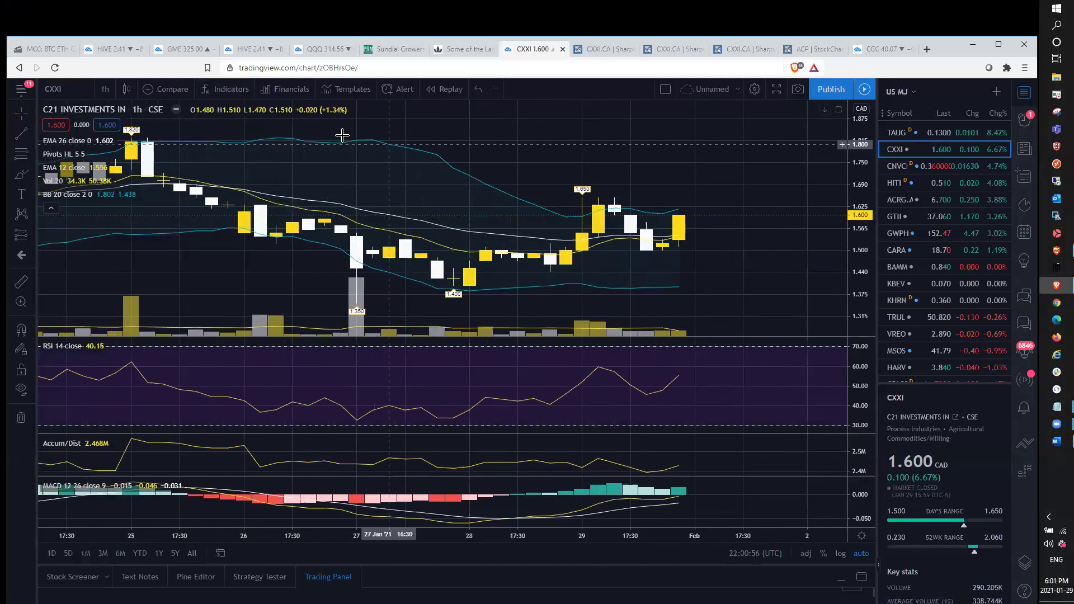
Step: View CXXI on 1-week candles, then on 1-month candles zoomed out
click(111, 88)
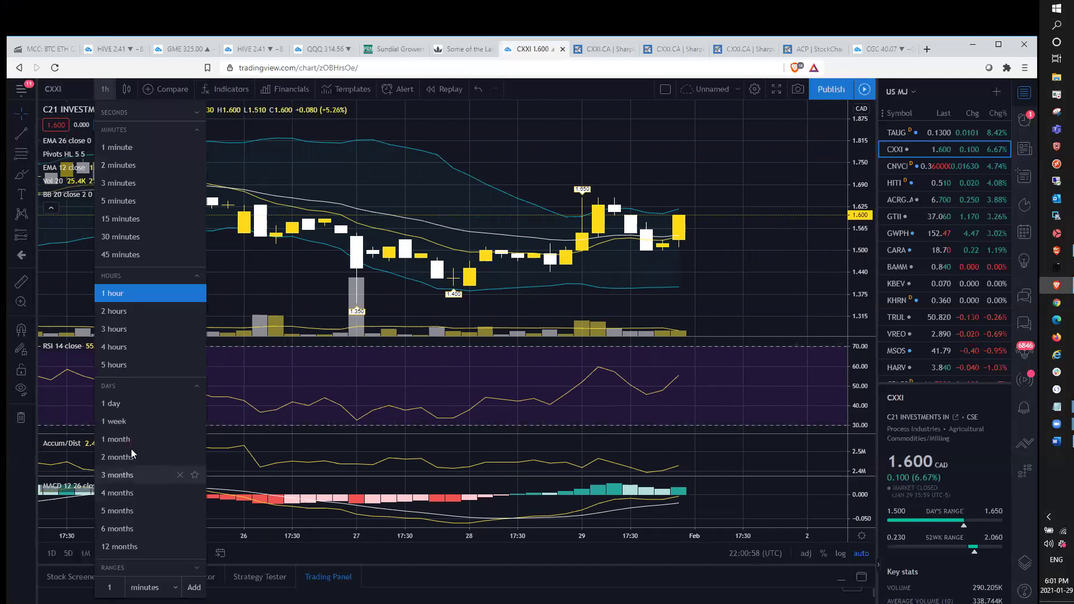
click(141, 424)
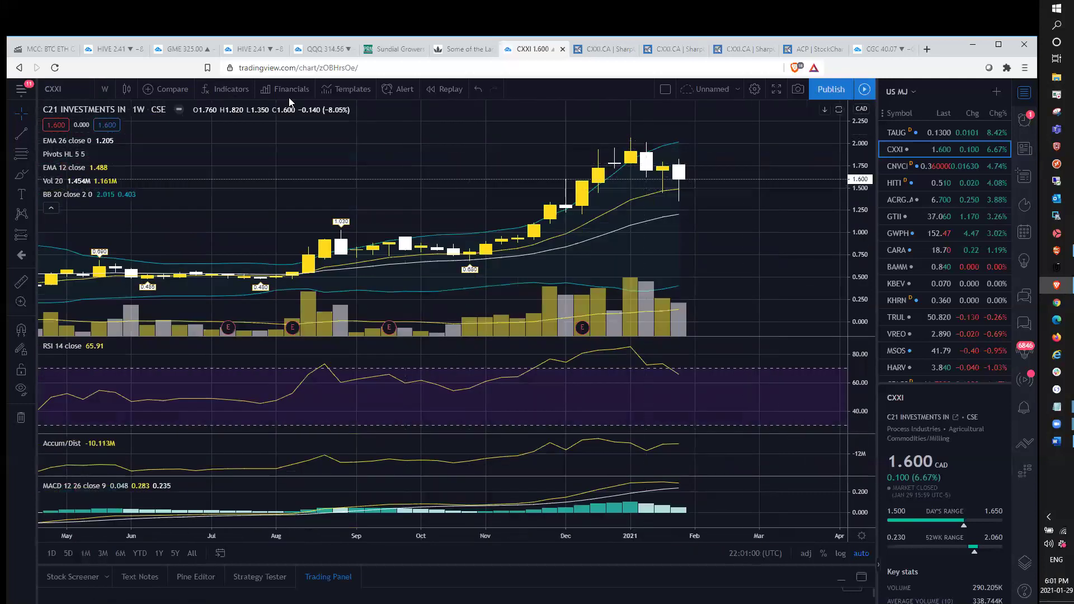
click(101, 92)
click(130, 440)
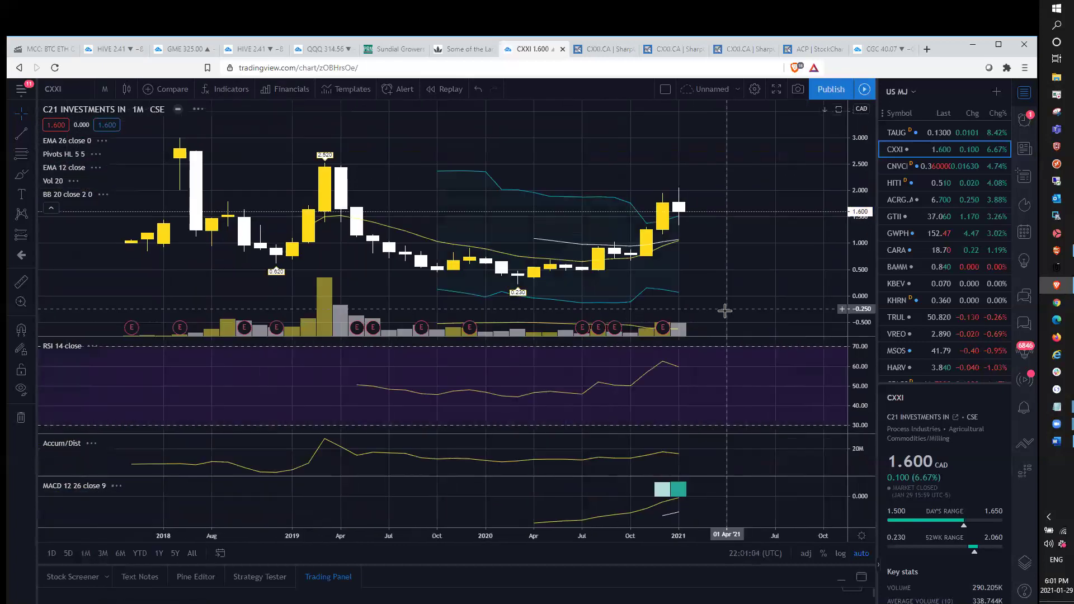
scroll(724, 311, up, 5)
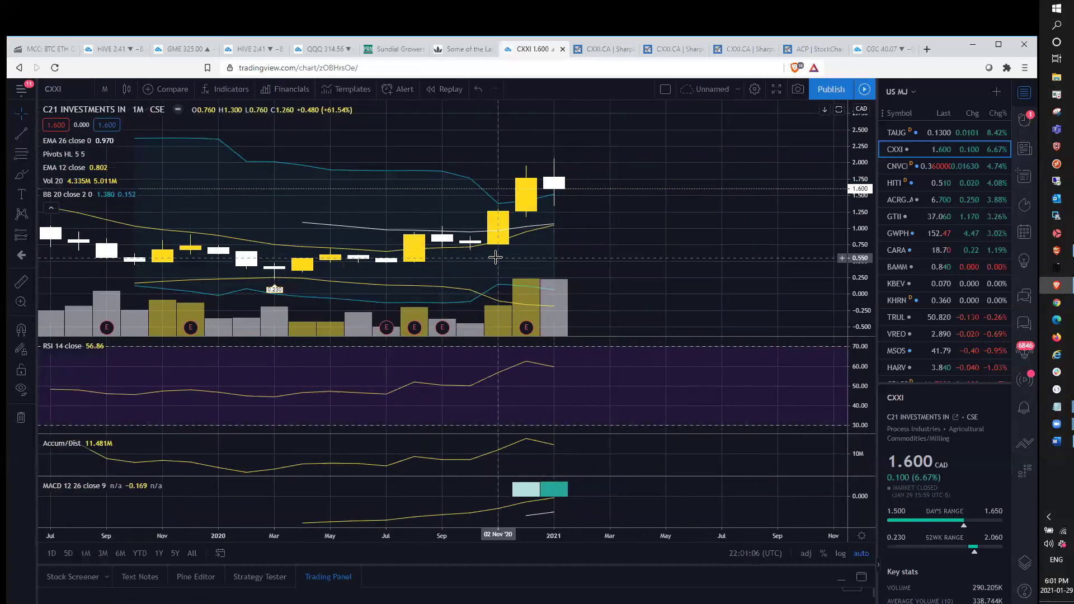
scroll(492, 272, down, 2)
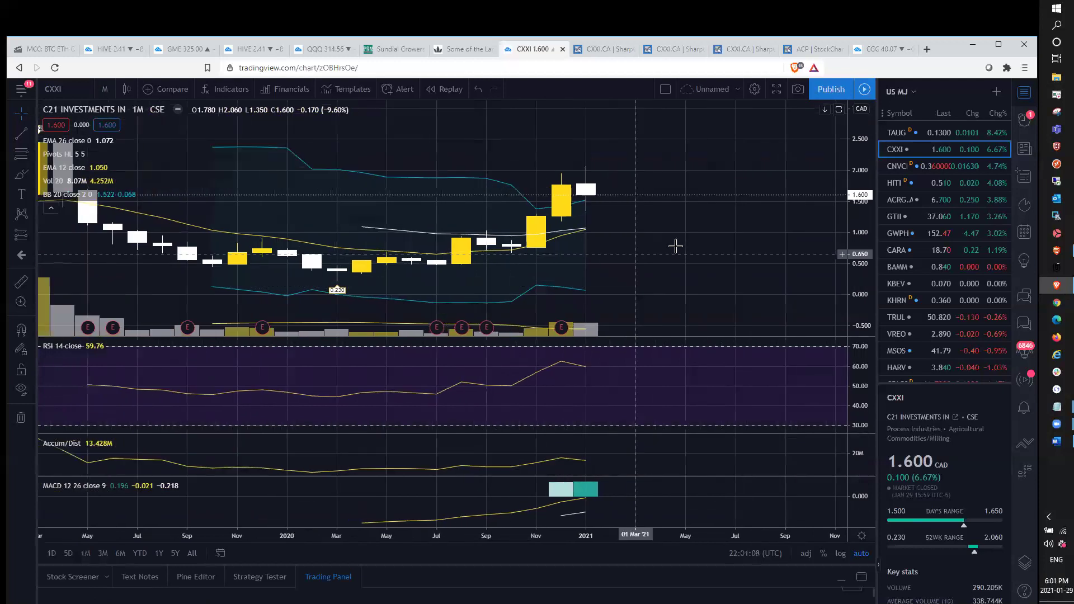
scroll(676, 247, down, 1)
Step: Step back through weekly to daily CXXI candles, then bring up the StockCharts CXXI.CA chart
click(105, 93)
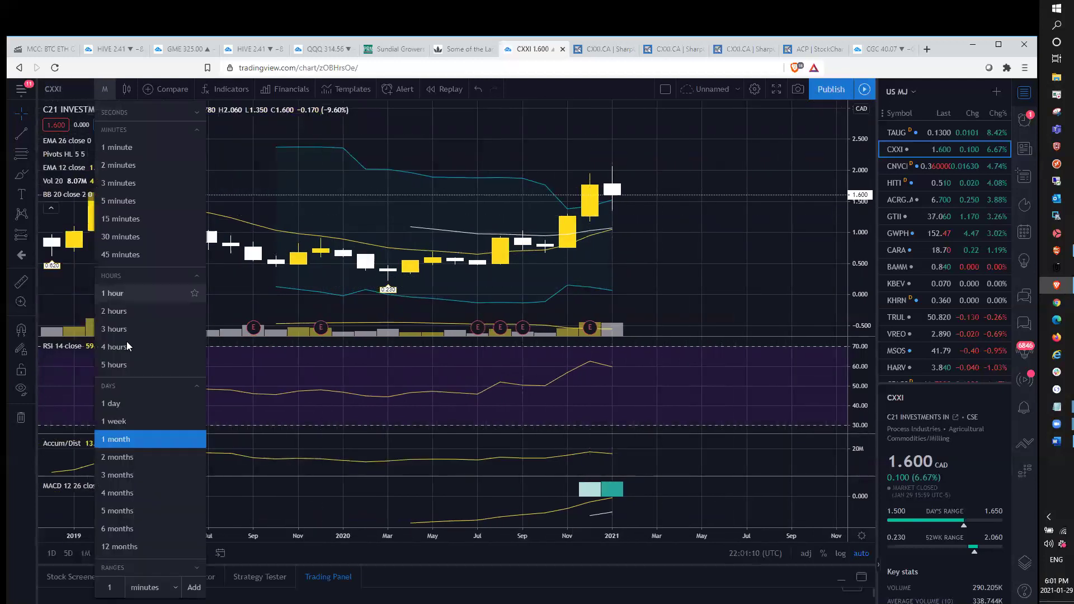
click(134, 420)
scroll(690, 208, up, 3)
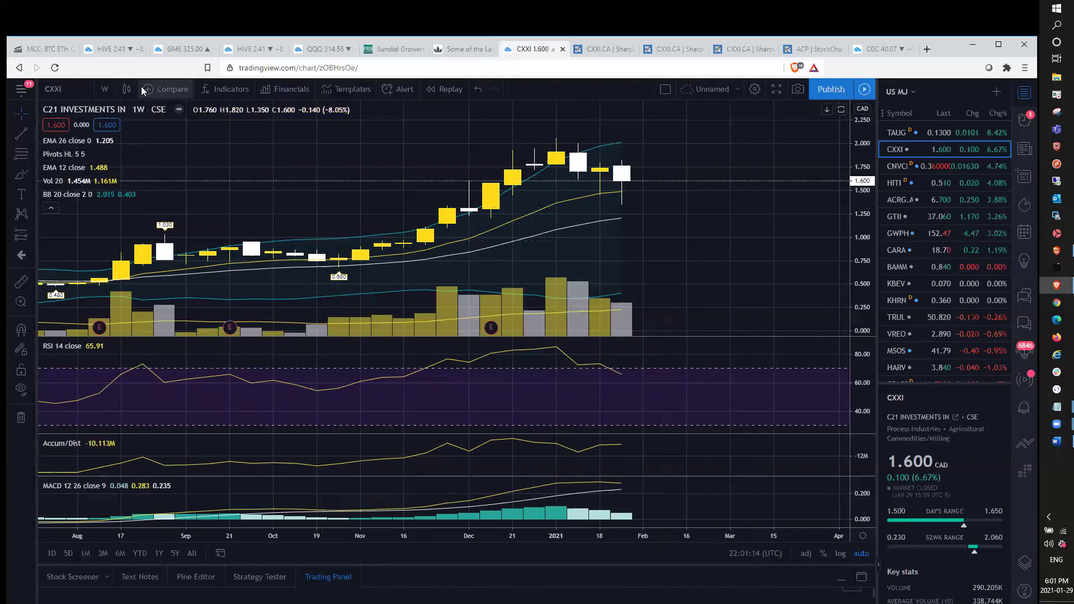
click(113, 92)
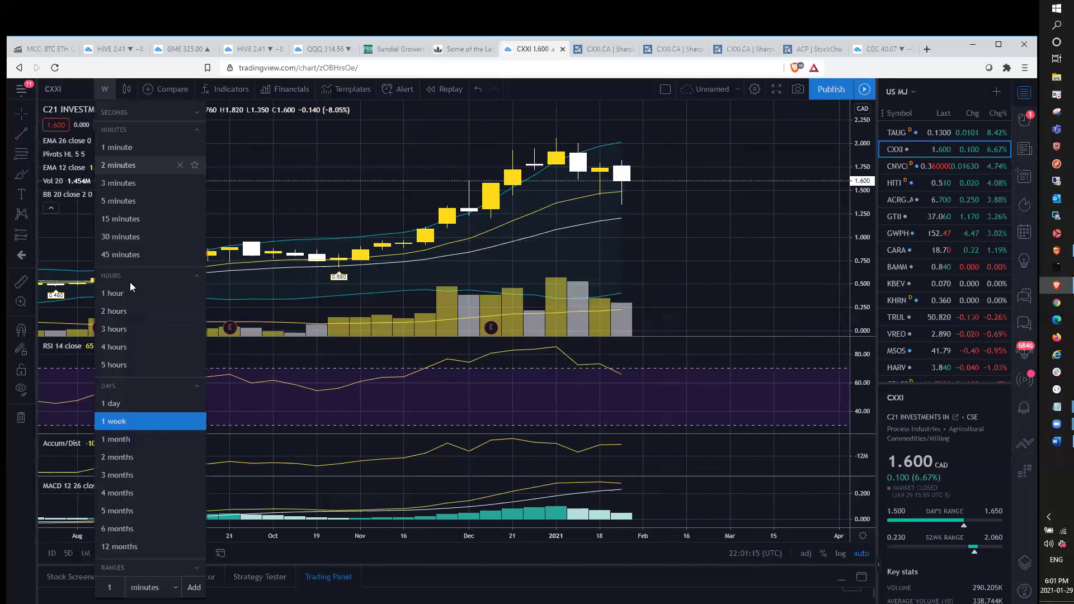
click(139, 407)
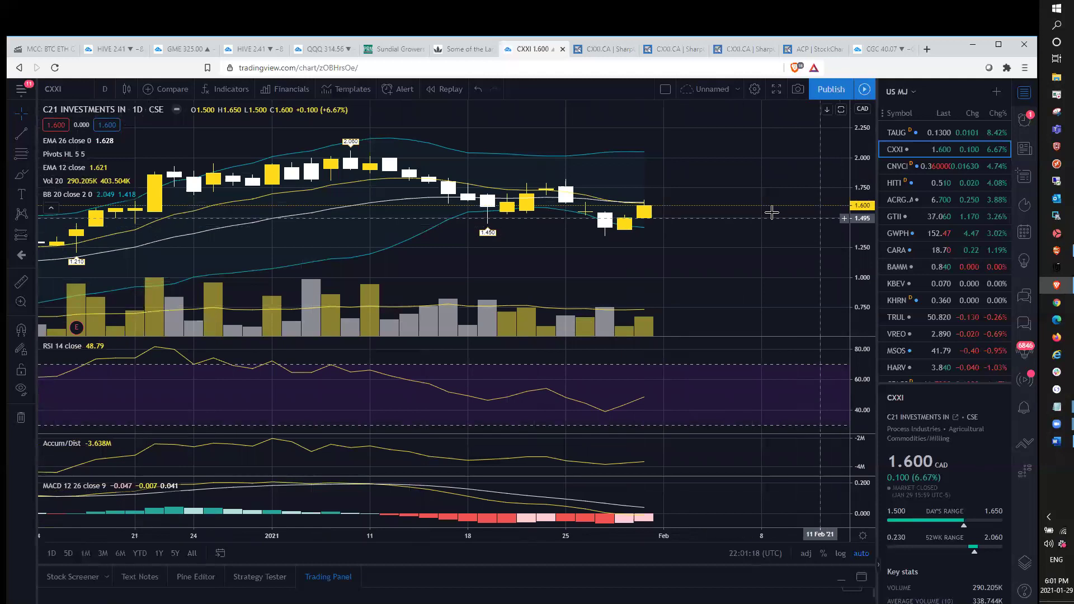
scroll(481, 221, up, 3)
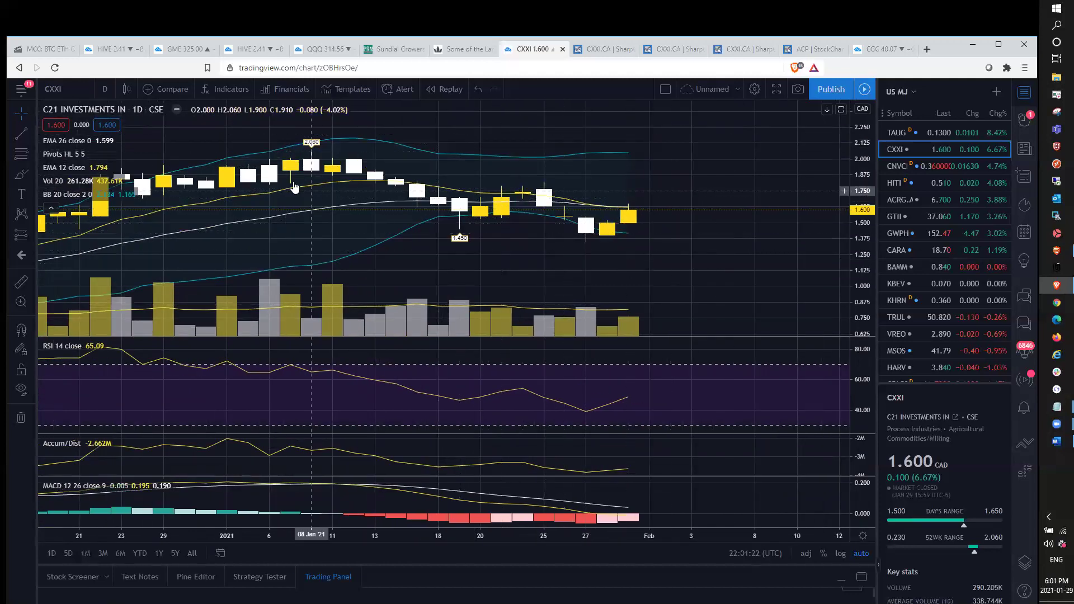
scroll(300, 199, down, 3)
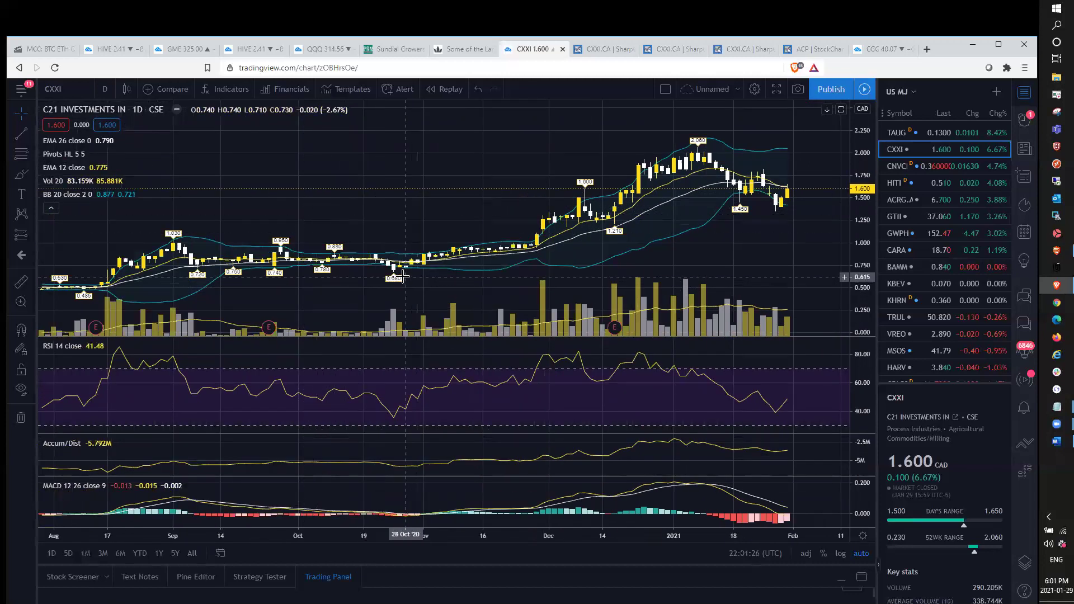
scroll(408, 277, up, 5)
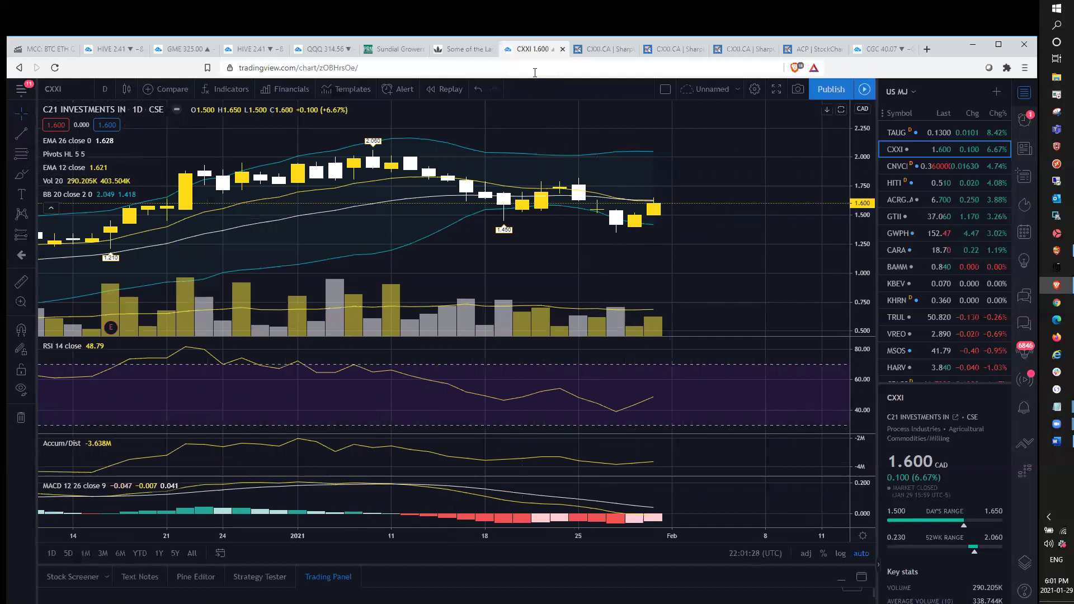
click(595, 56)
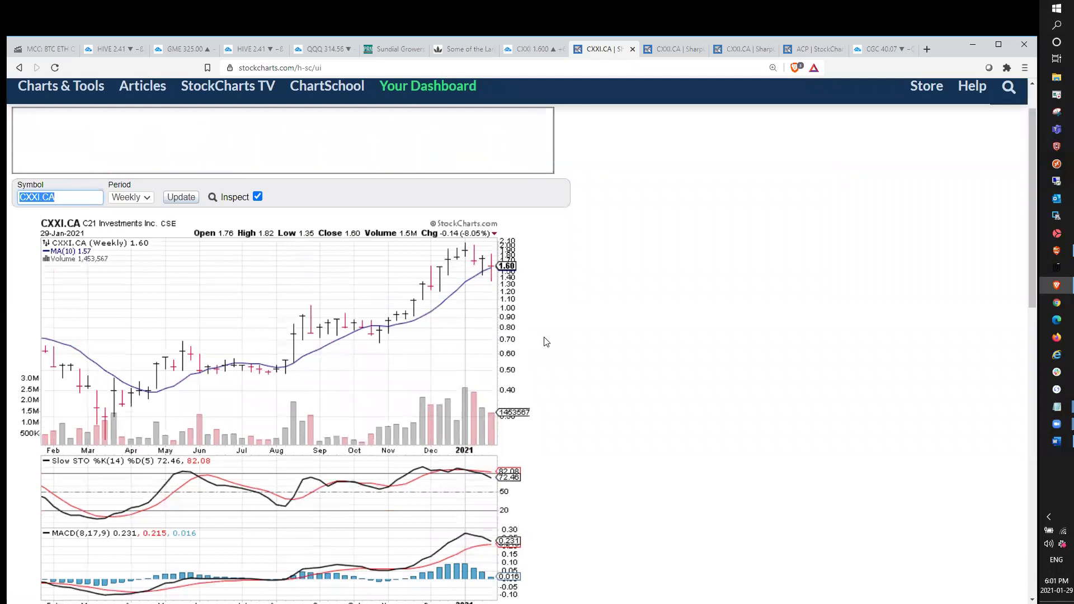
Step: Scroll through the CXXI.CA weekly SharpChart with MA(10), Slow Stochastic and MACD panels
scroll(546, 342, down, 1)
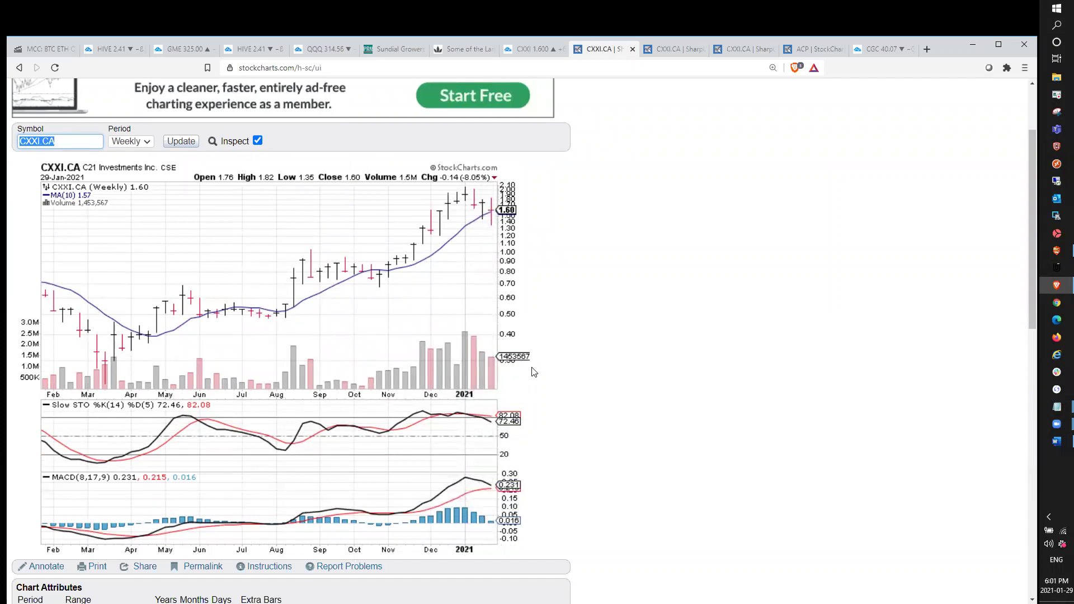
scroll(533, 372, up, 1)
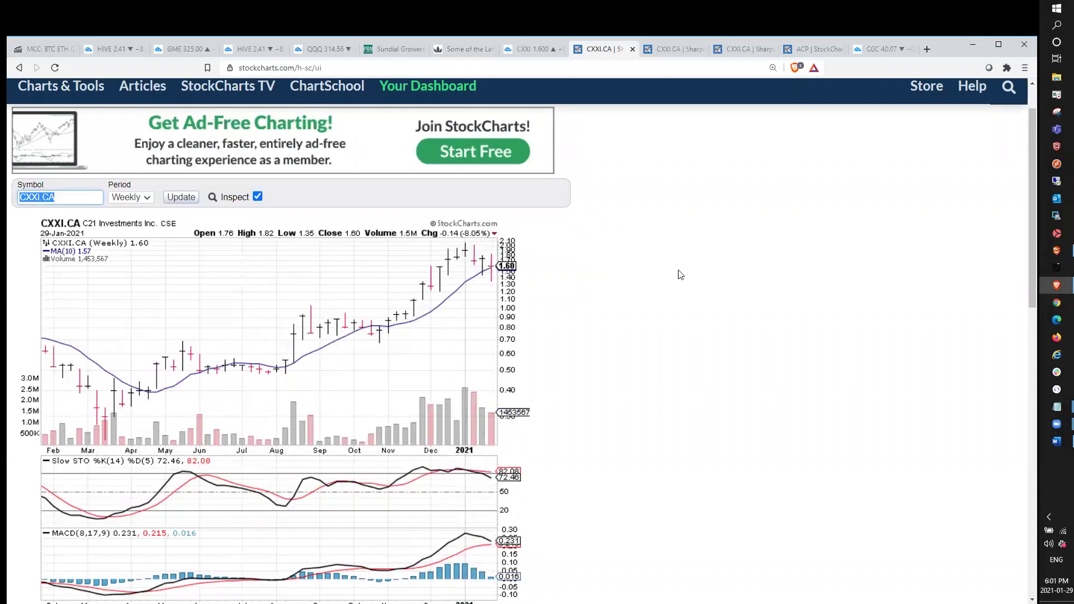
scroll(680, 274, up, 1)
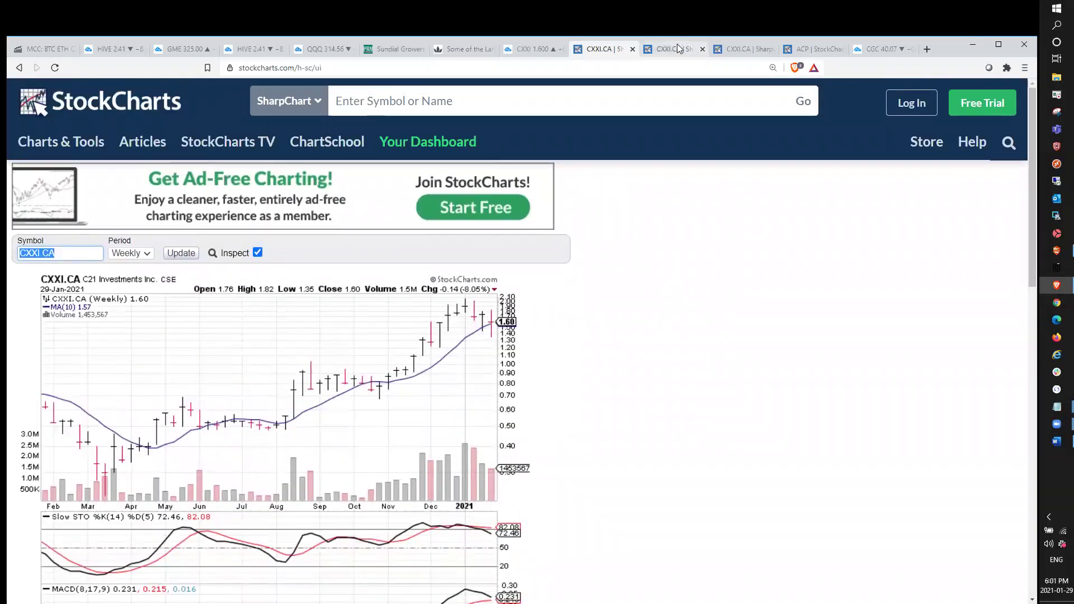
Step: Review the other CXXI.CA weekly chart with RSI(14), MA(50/100/200), volume and MACD
click(676, 45)
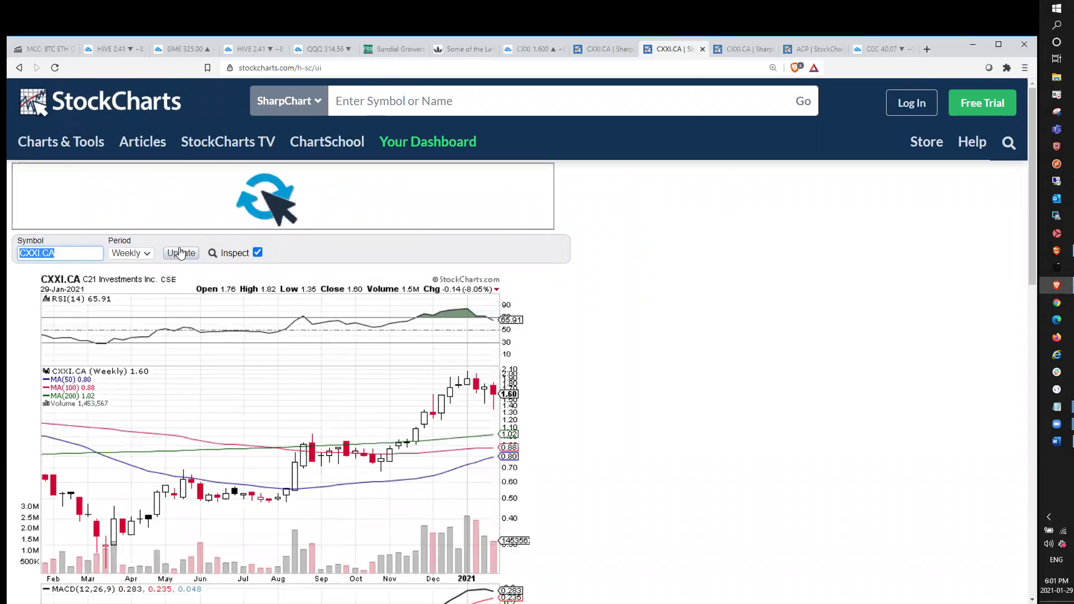
scroll(592, 417, down, 2)
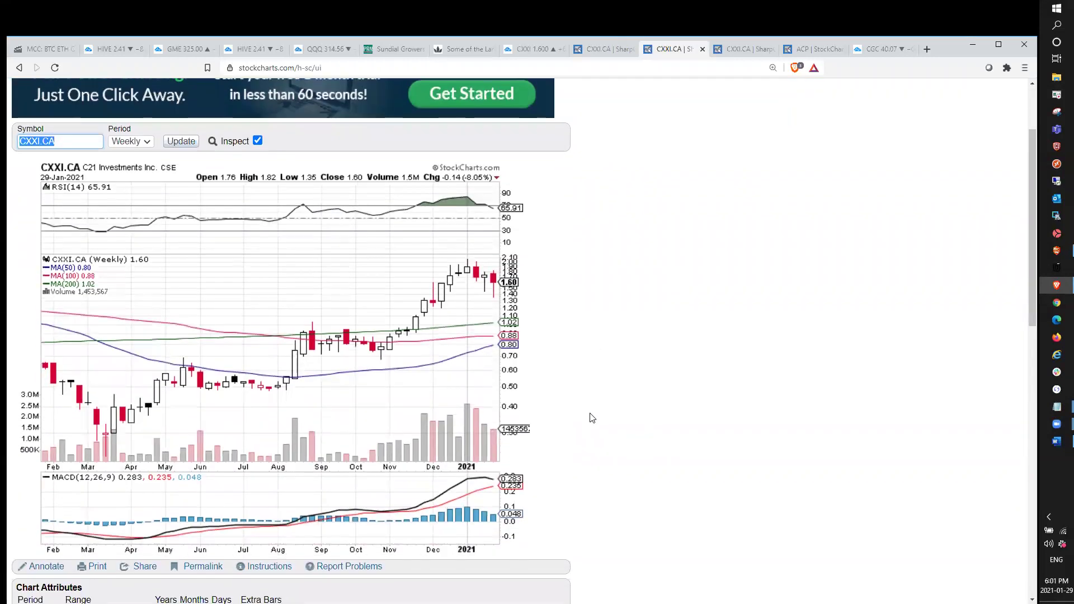
scroll(592, 417, up, 1)
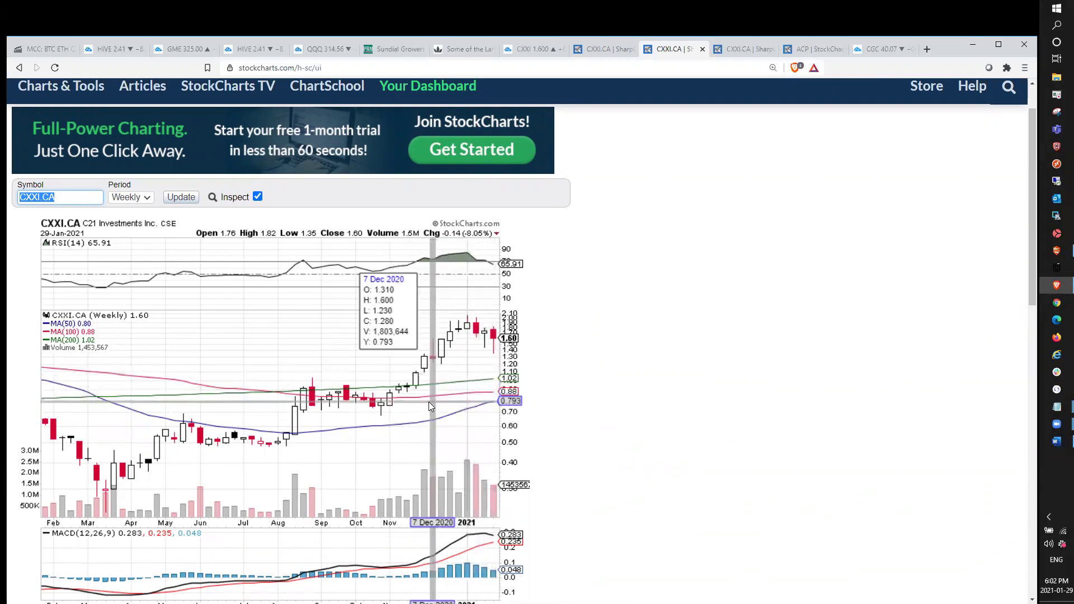
scroll(455, 409, down, 3)
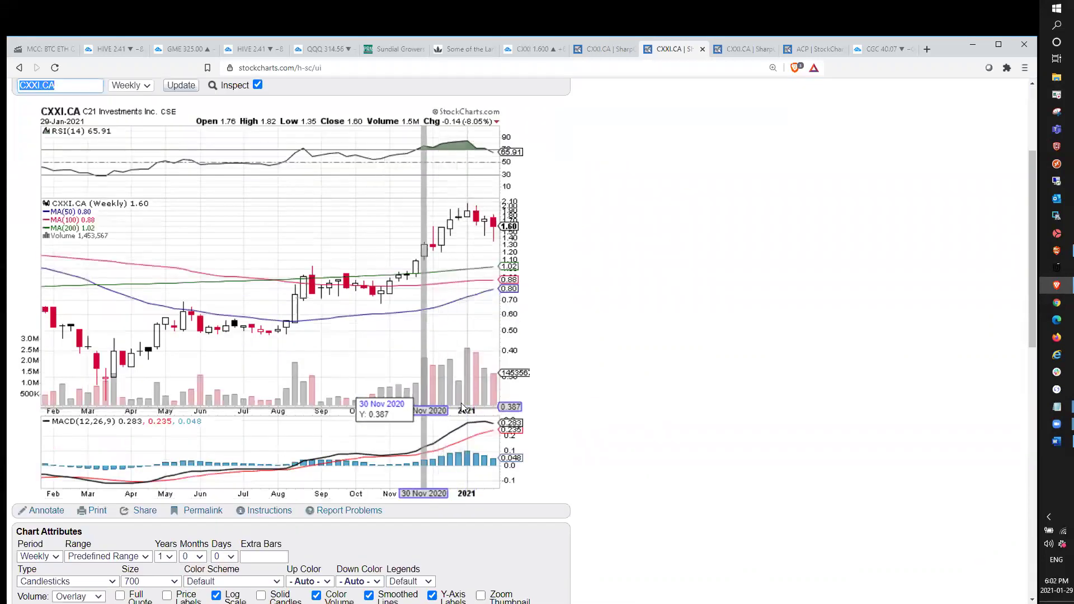
scroll(425, 303, up, 3)
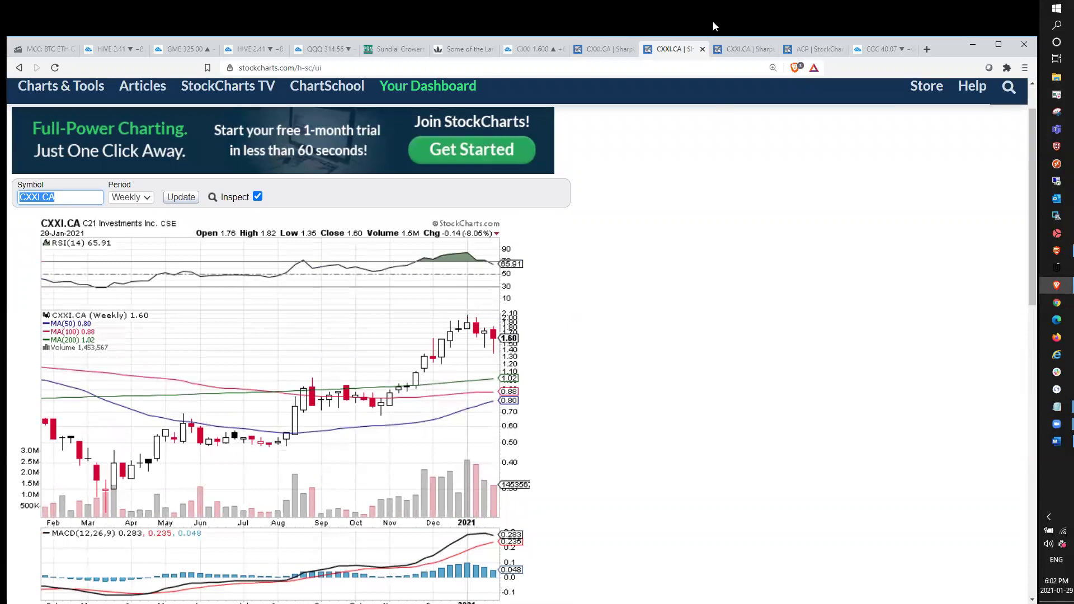
Step: Update the CXXI.CA daily chart through 29 Jan 2021, closing 1.60 (+6.67%), and scroll through it
click(730, 49)
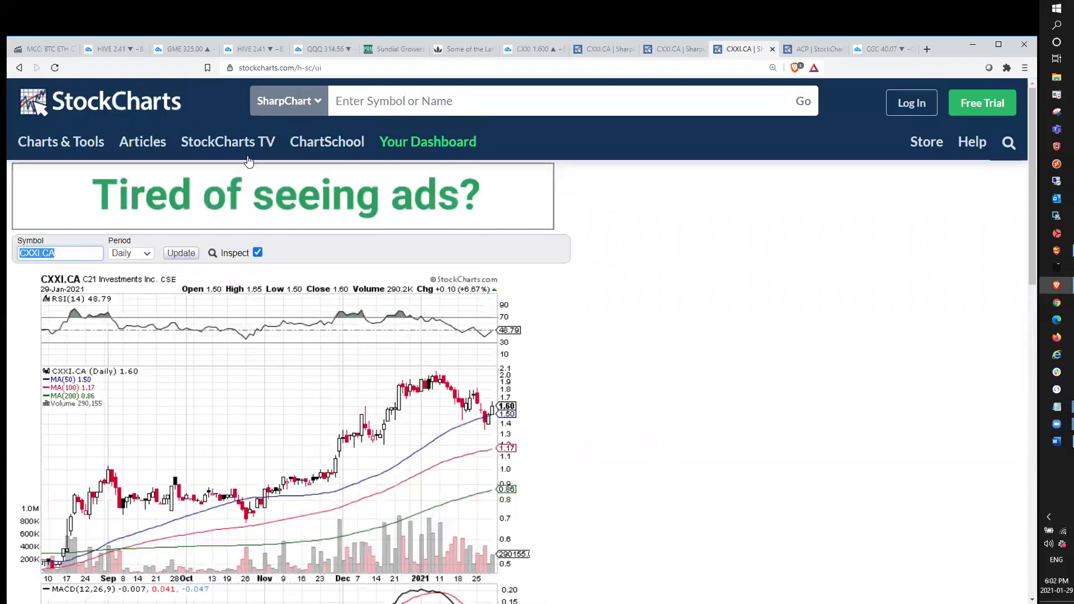
click(180, 253)
scroll(386, 364, down, 2)
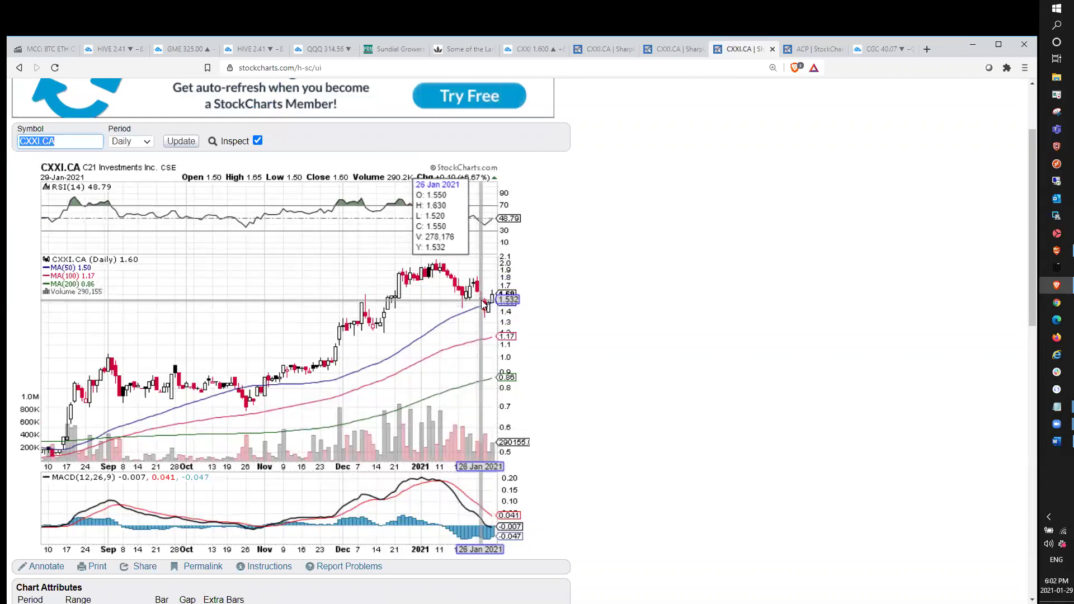
scroll(475, 280, down, 1)
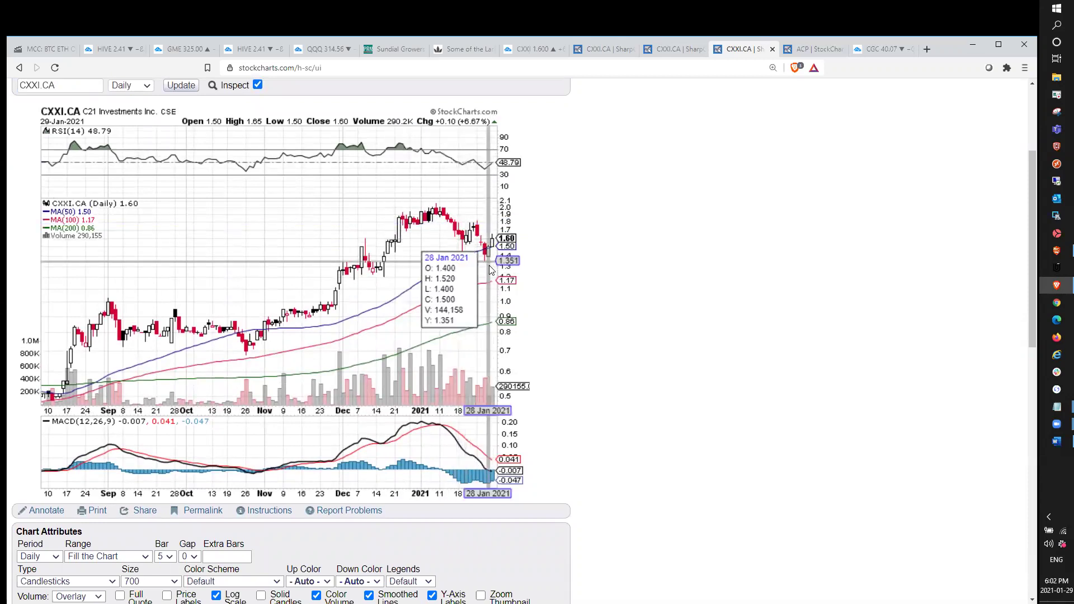
scroll(492, 254, down, 1)
scroll(490, 268, up, 3)
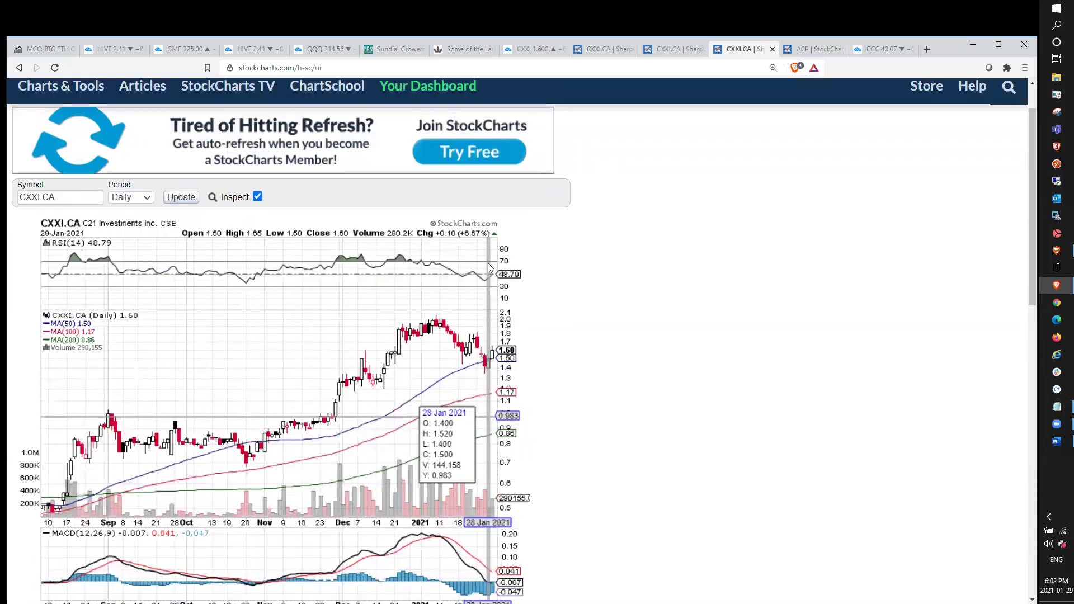
Step: View the weekly CXXI.CA chart in StockCharts ACP, then return to TradingView's daily CXXI chart
click(810, 50)
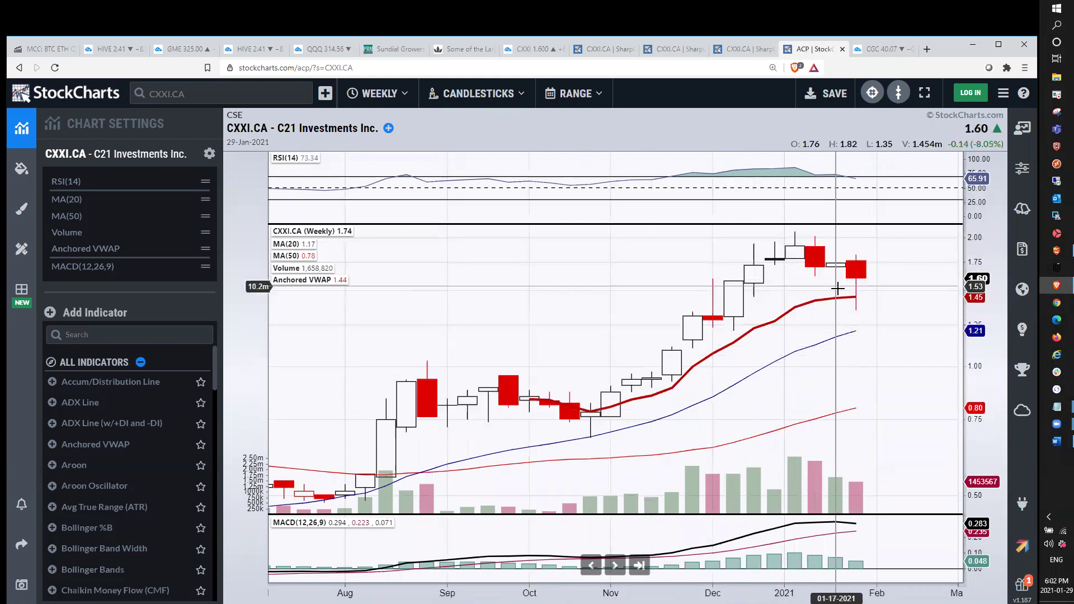
click(527, 49)
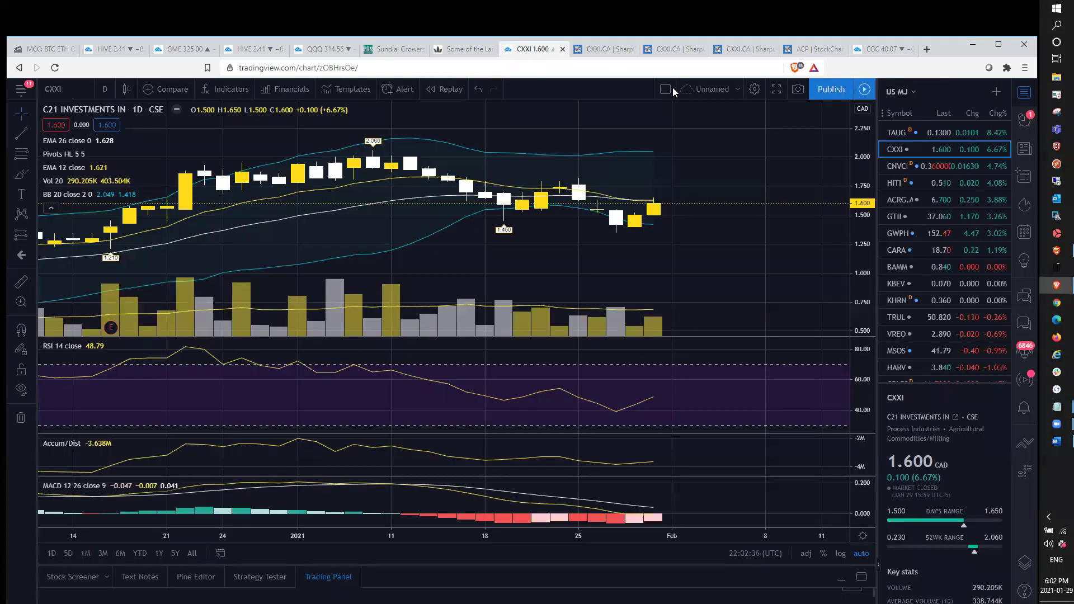
Step: Sort the US MJ watchlist by symbol and open the Body and Mind (BAMM) daily chart
click(1004, 115)
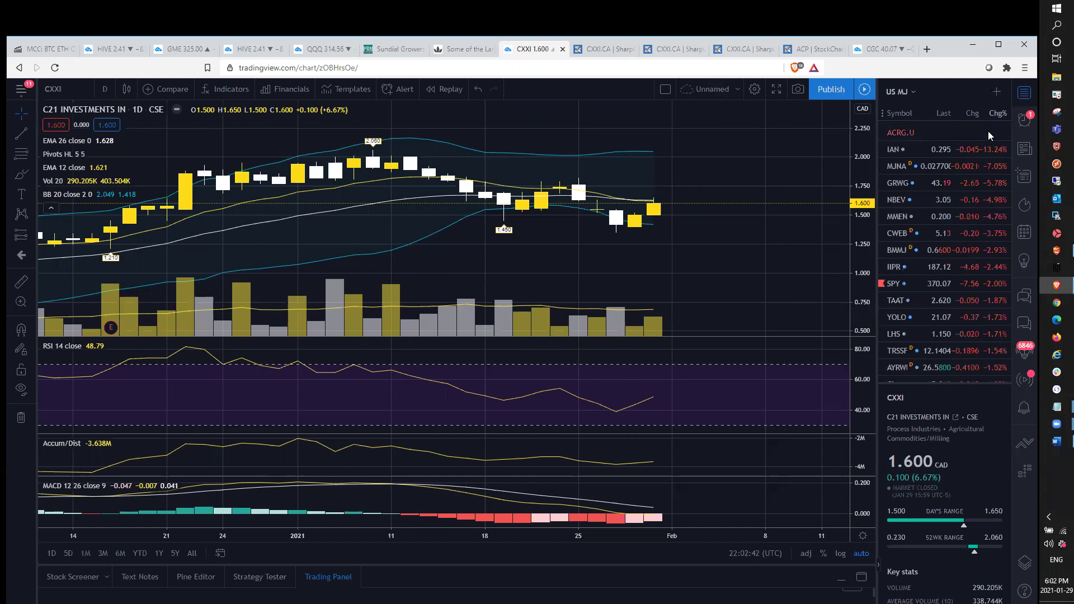
click(995, 115)
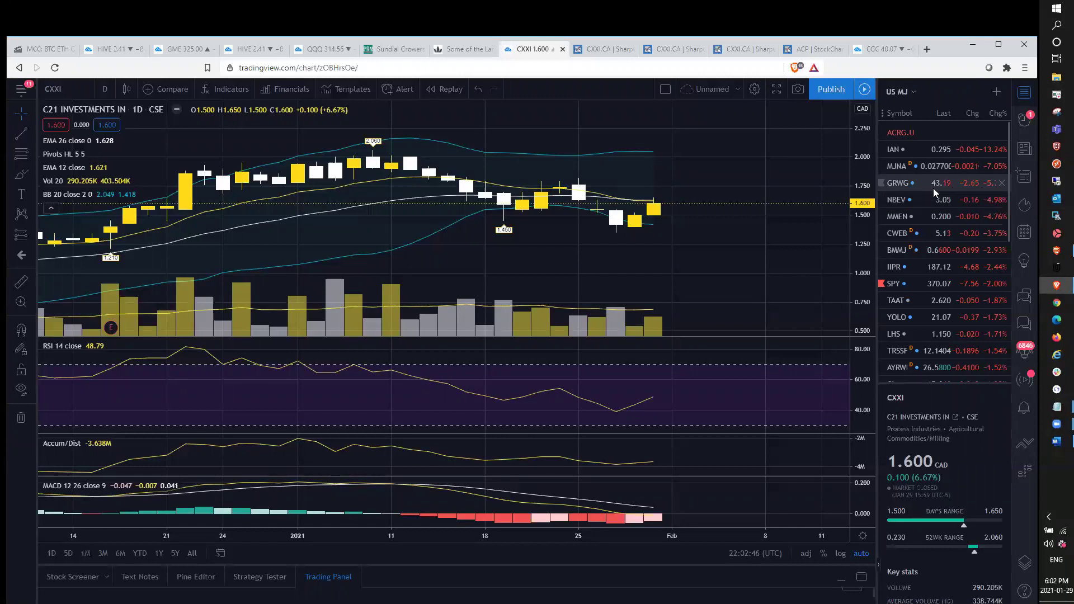
click(904, 116)
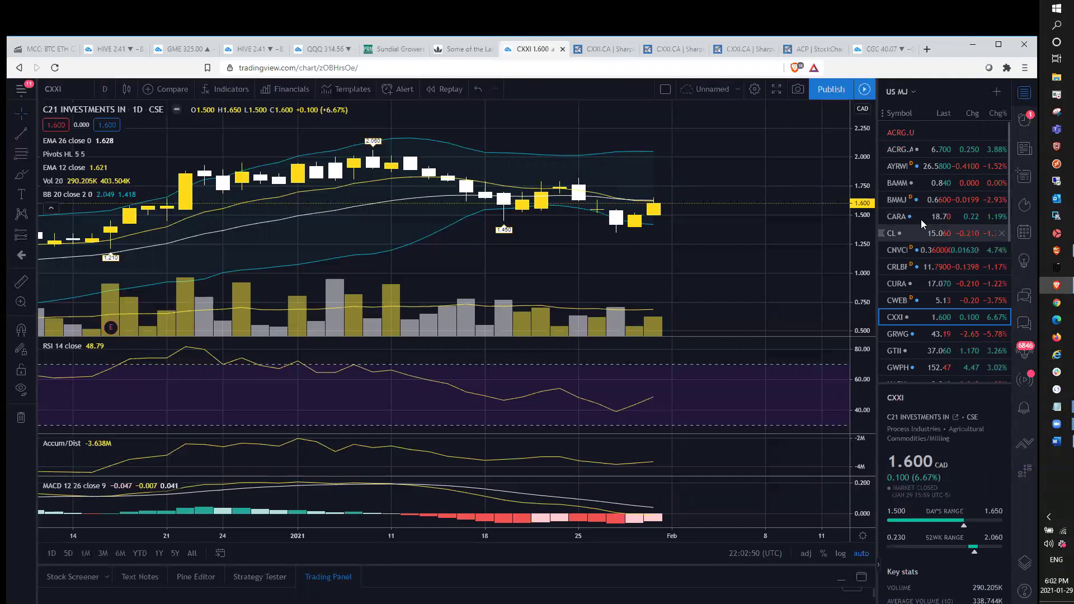
click(922, 183)
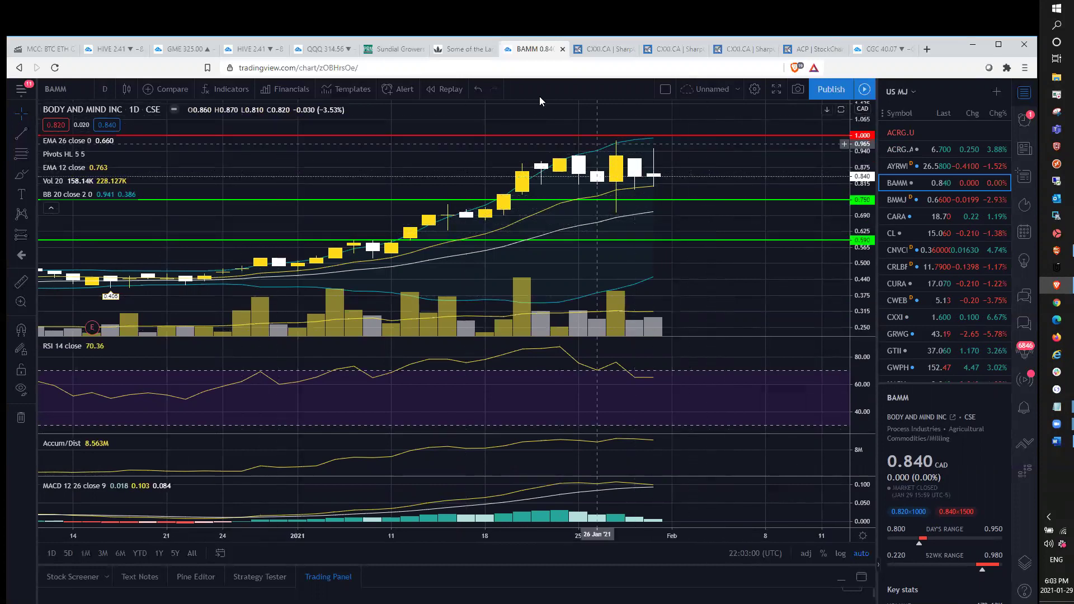
Step: Switch the BAMM chart to 1-hour candles and zoom around them
click(107, 89)
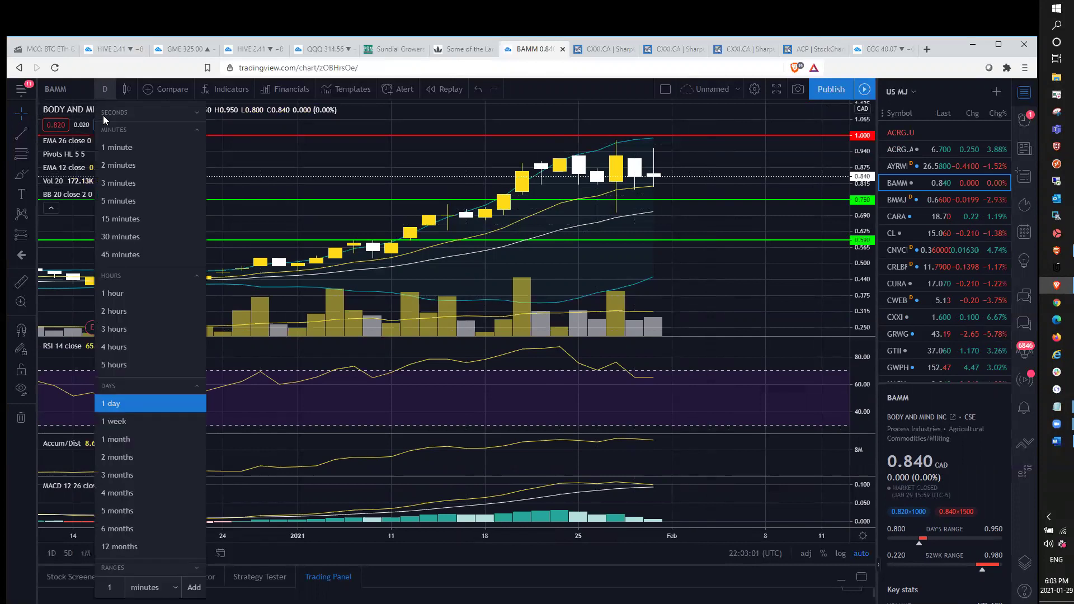
click(109, 294)
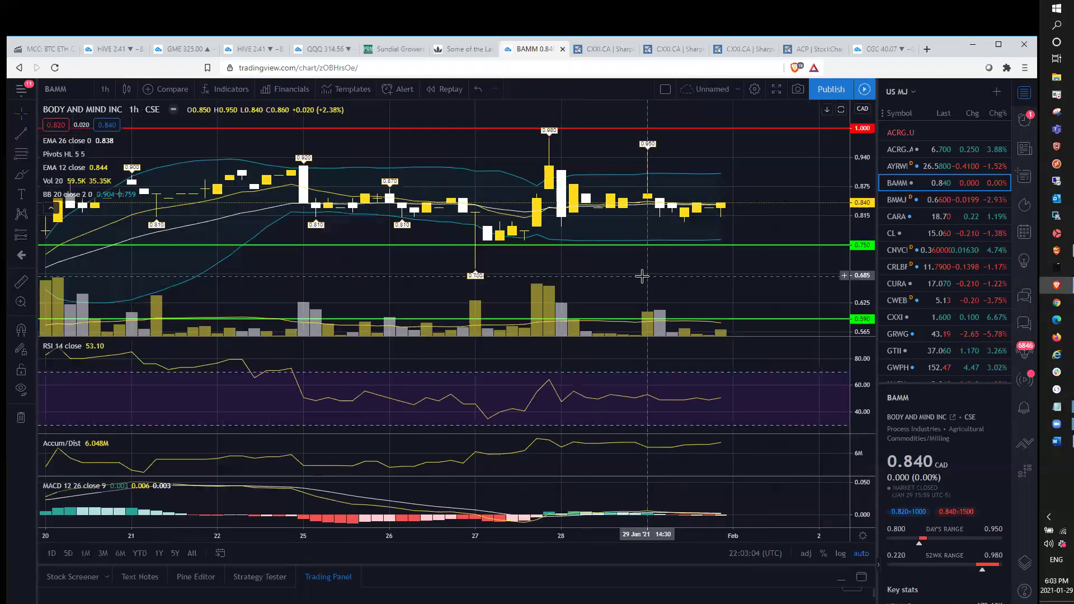
scroll(970, 287, down, 5)
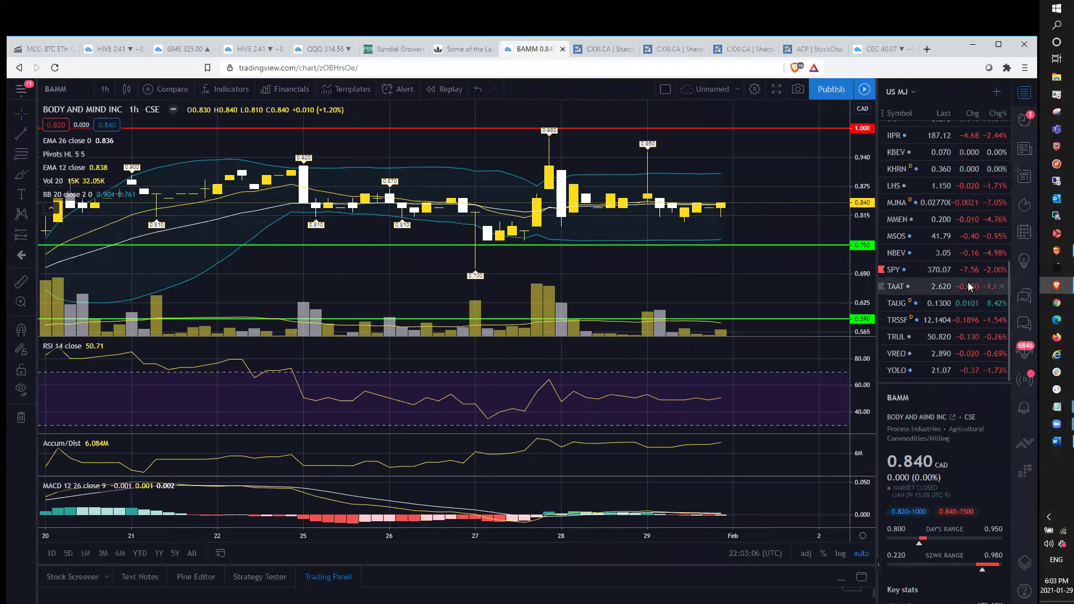
scroll(970, 287, up, 5)
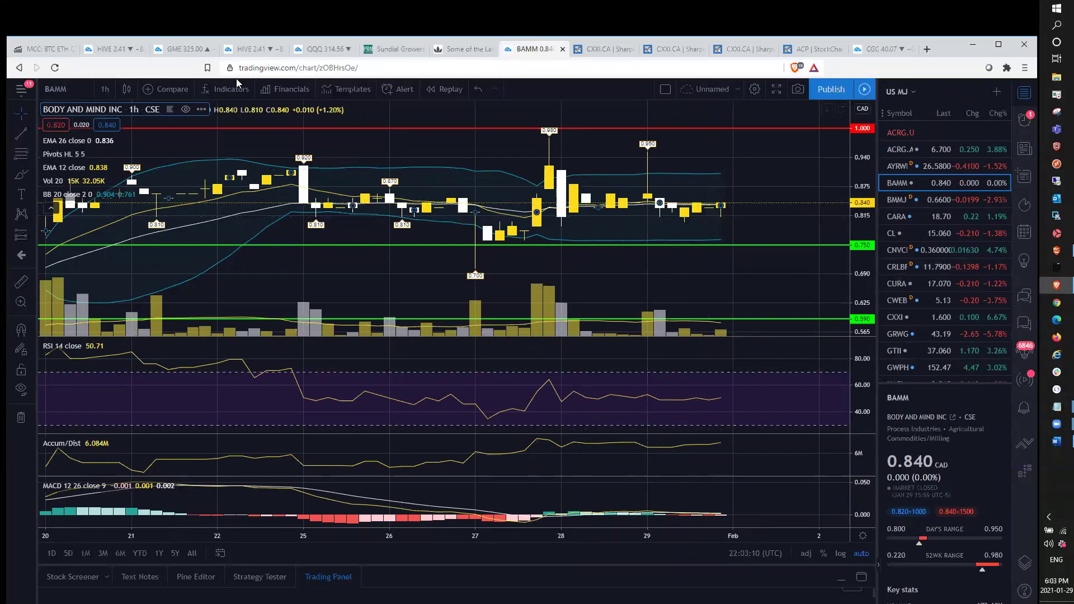
Step: Change BAMM to 5-minute candles and zoom across 27–29 January, closing at 0.840 CAD
click(106, 89)
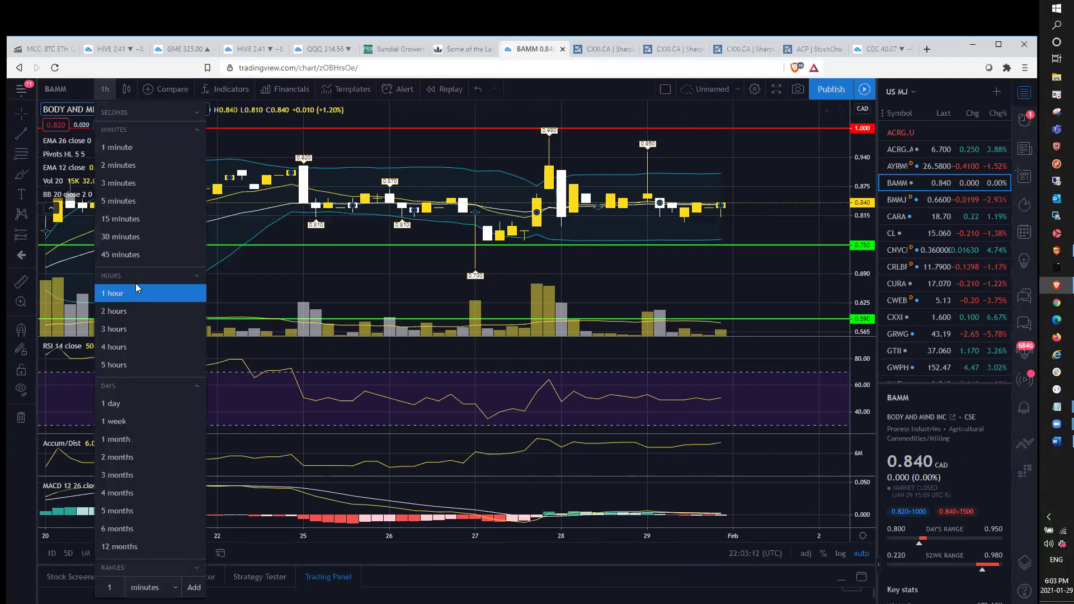
click(126, 203)
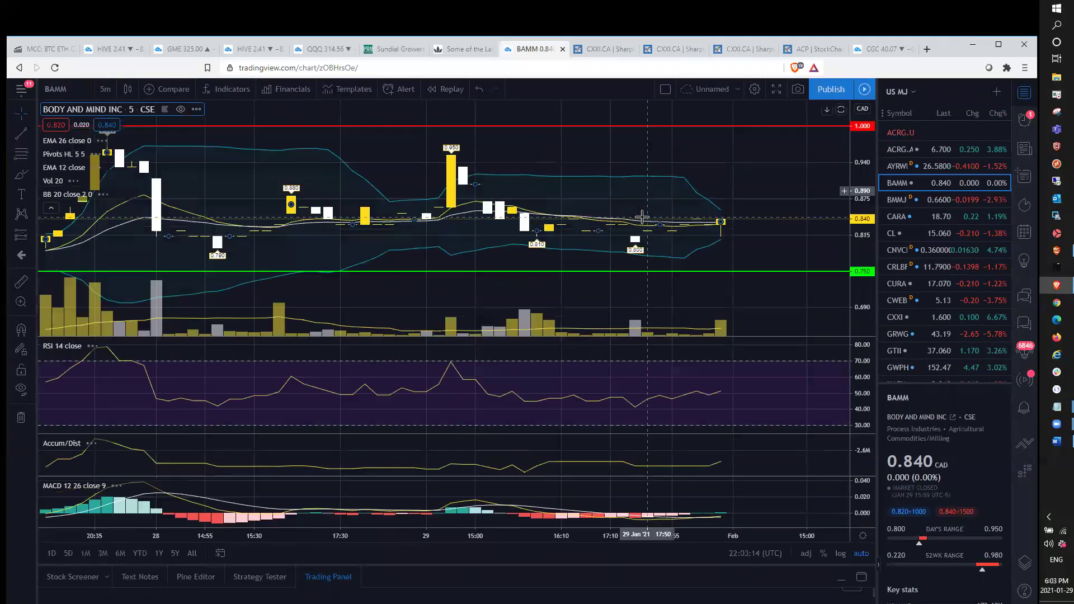
scroll(642, 217, down, 2)
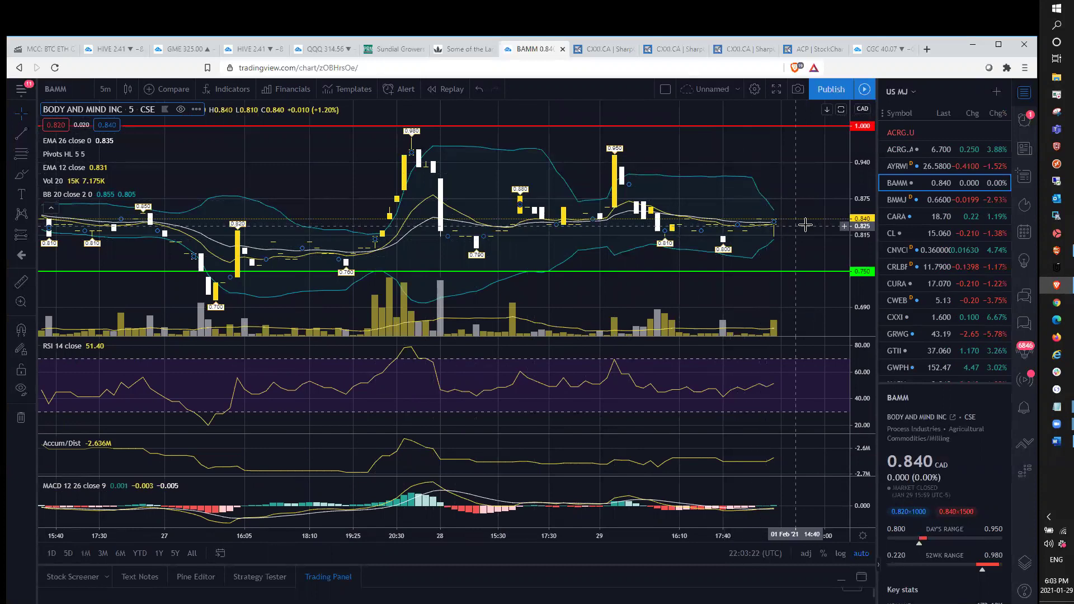
scroll(806, 225, up, 1)
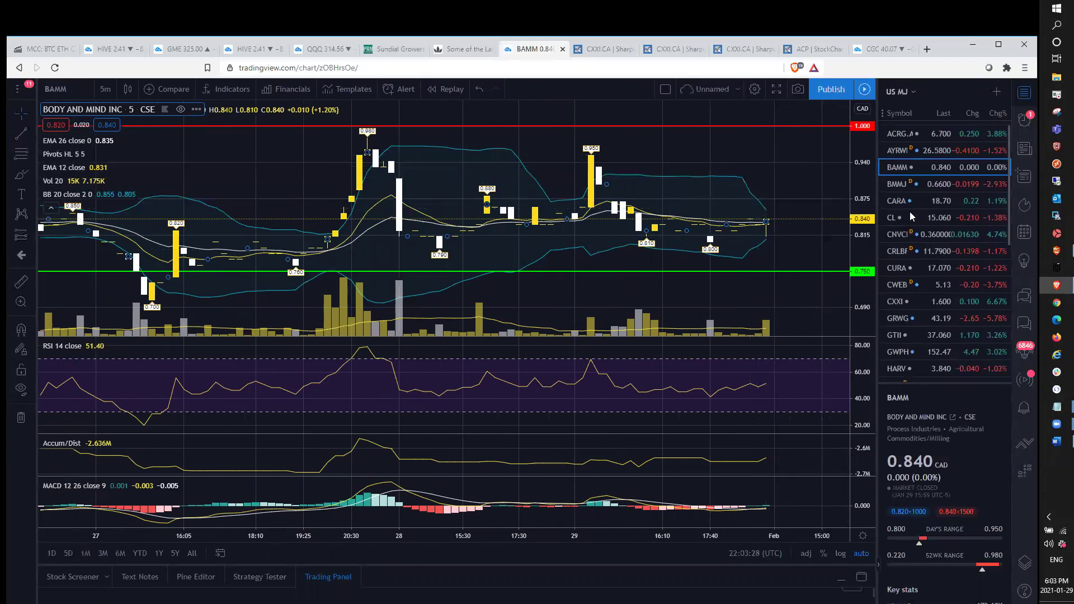
scroll(912, 217, down, 1)
scroll(912, 217, down, 3)
scroll(901, 201, down, 3)
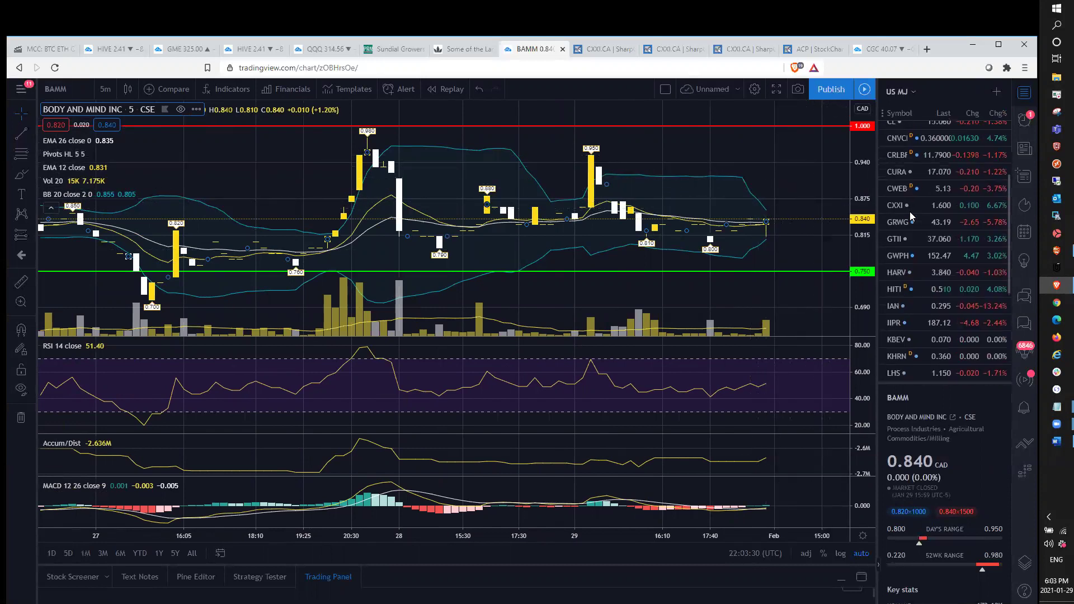
Step: Open Curaleaf (CURA) from the watchlist and set the chart to daily candles
click(897, 173)
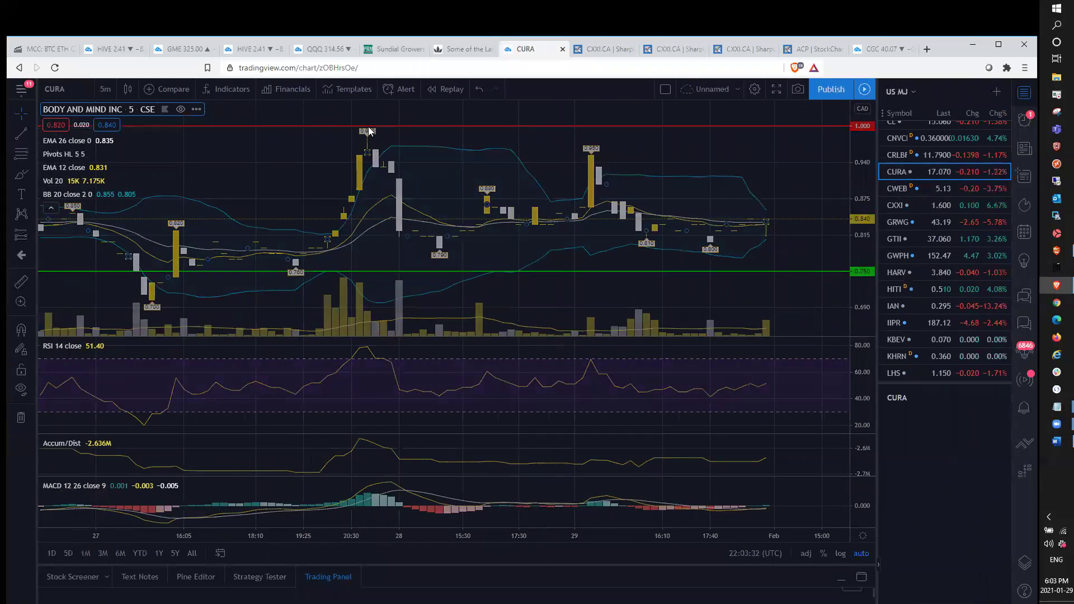
click(103, 92)
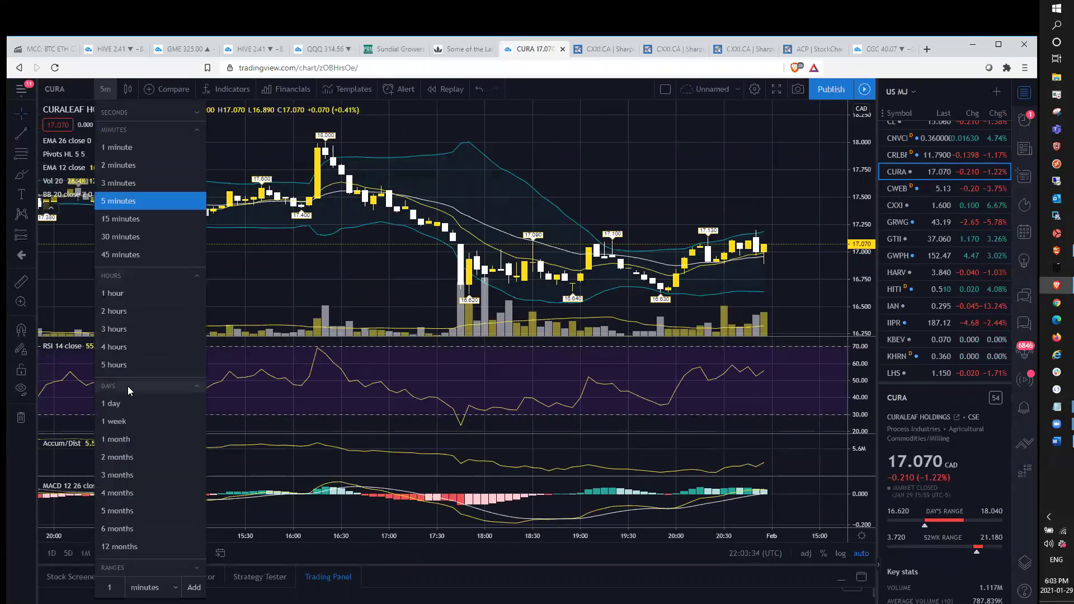
click(132, 400)
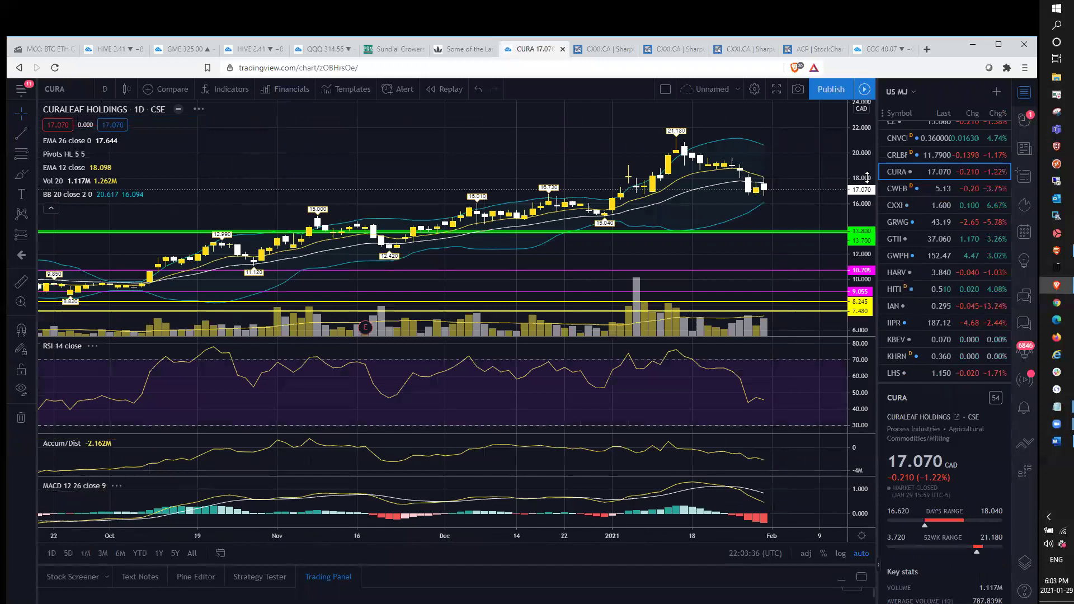
scroll(822, 173, up, 4)
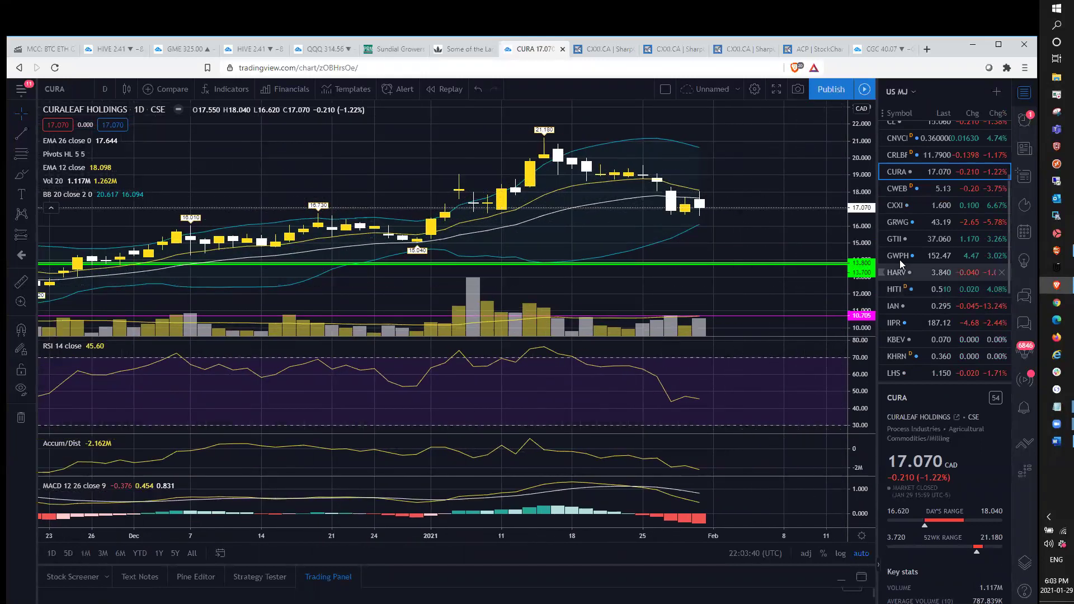
Step: Look at Green Thumb (GTII), then open Trulieve (TRUL) daily at 50.820 CAD
click(907, 233)
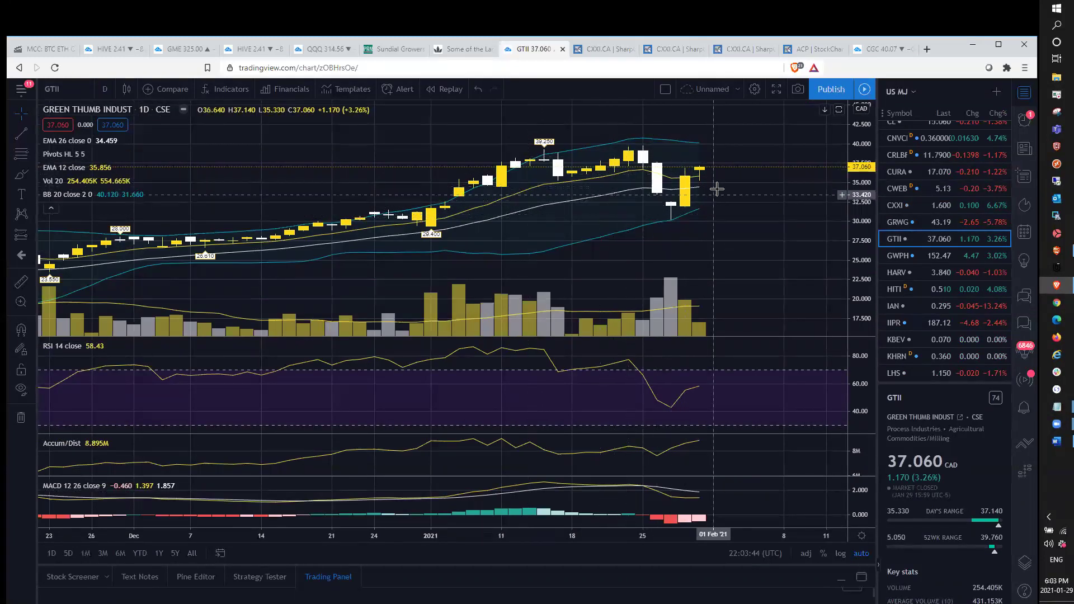
scroll(729, 194, down, 2)
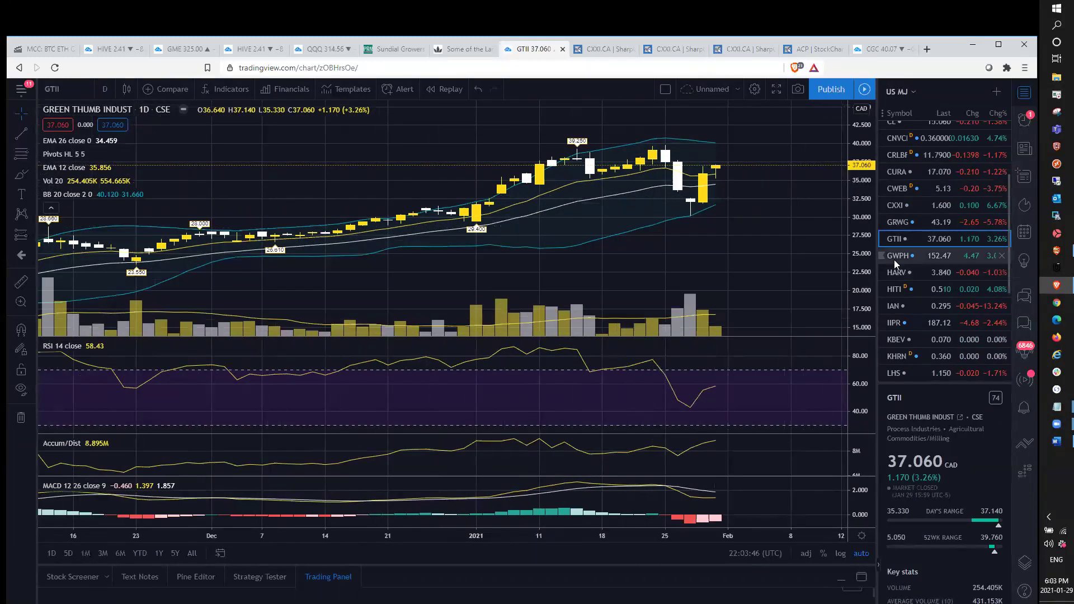
scroll(902, 264, down, 2)
scroll(901, 264, down, 3)
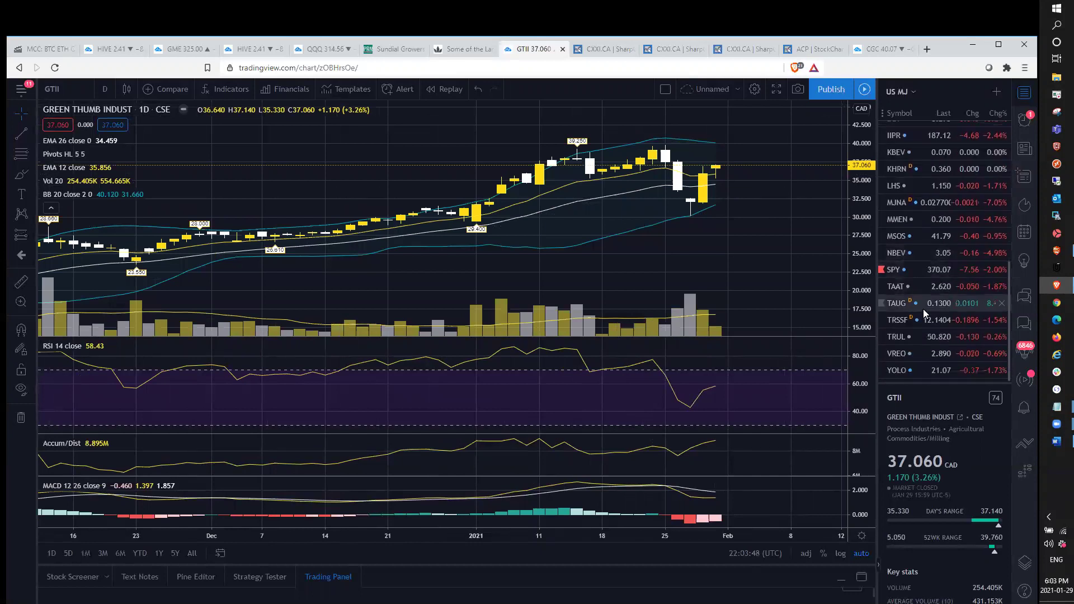
click(914, 336)
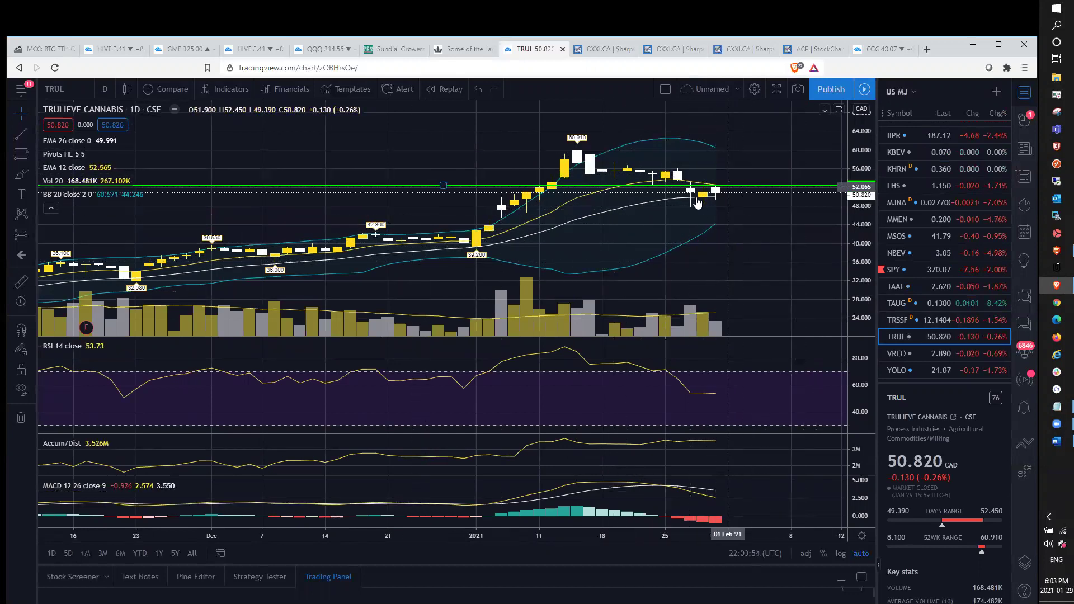
Step: Zoom the TRUL chart briefly, then switch to the MSOS cannabis ETF from the watchlist
scroll(757, 210, up, 1)
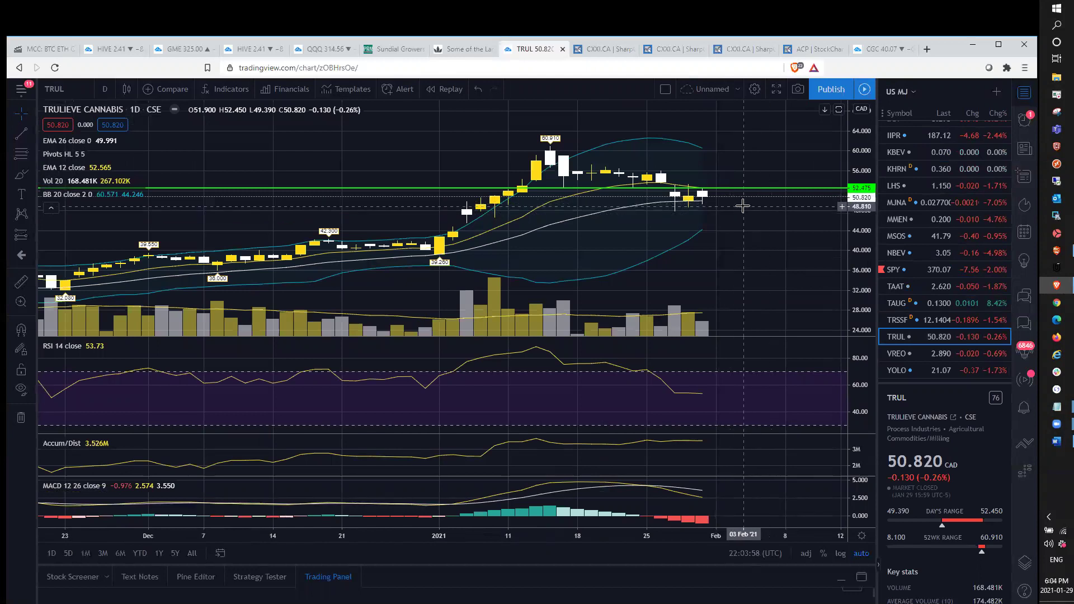
scroll(738, 208, down, 1)
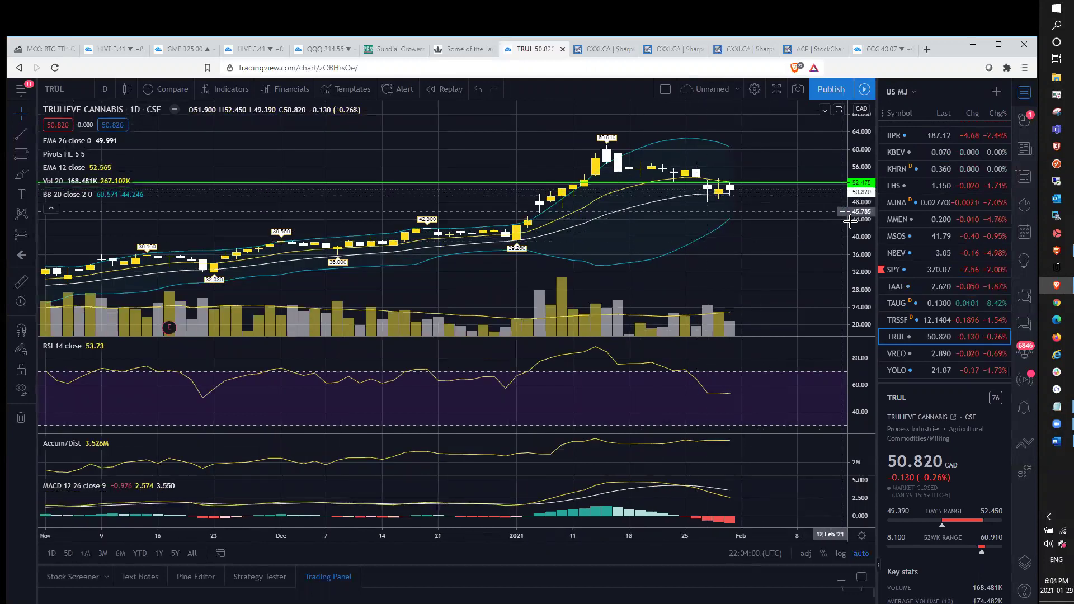
scroll(908, 235, up, 1)
click(916, 285)
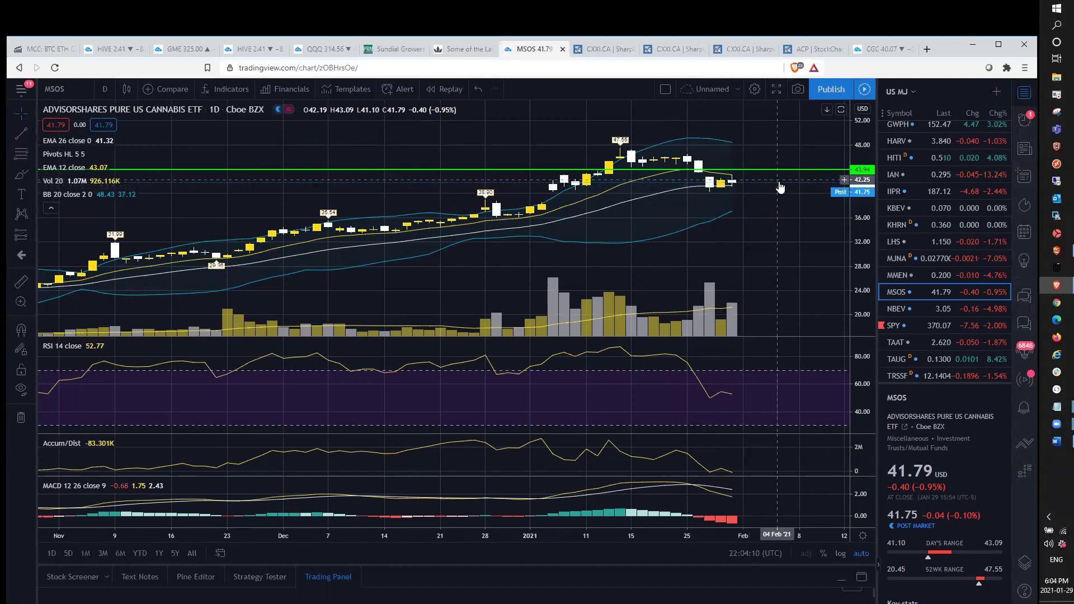
Step: Zoom in and out on MSOS's daily candles, closing 41.79 USD, down 0.95%
scroll(777, 175, up, 4)
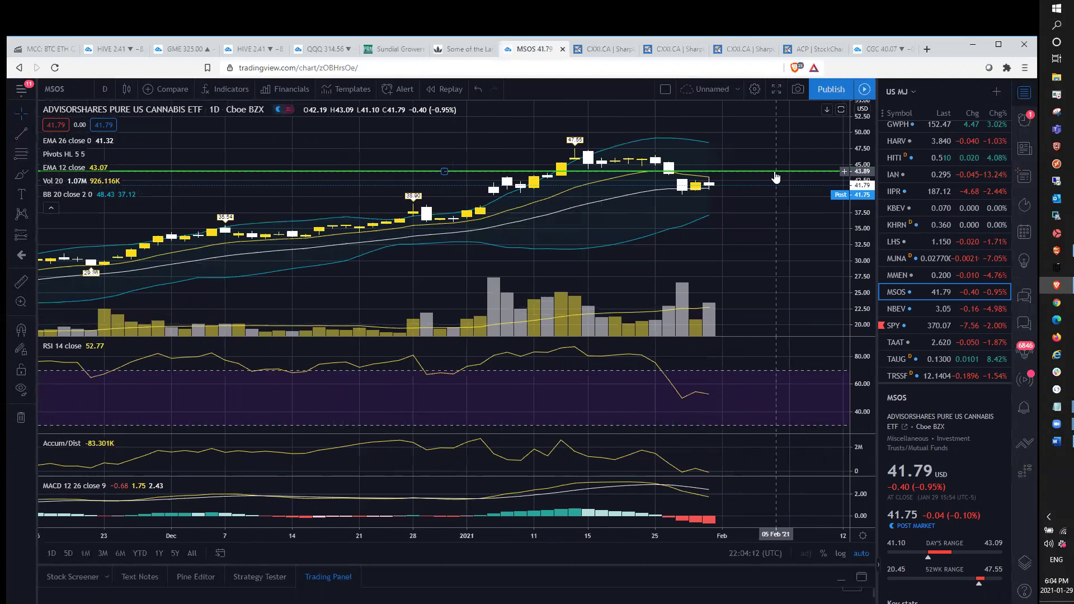
scroll(776, 177, down, 5)
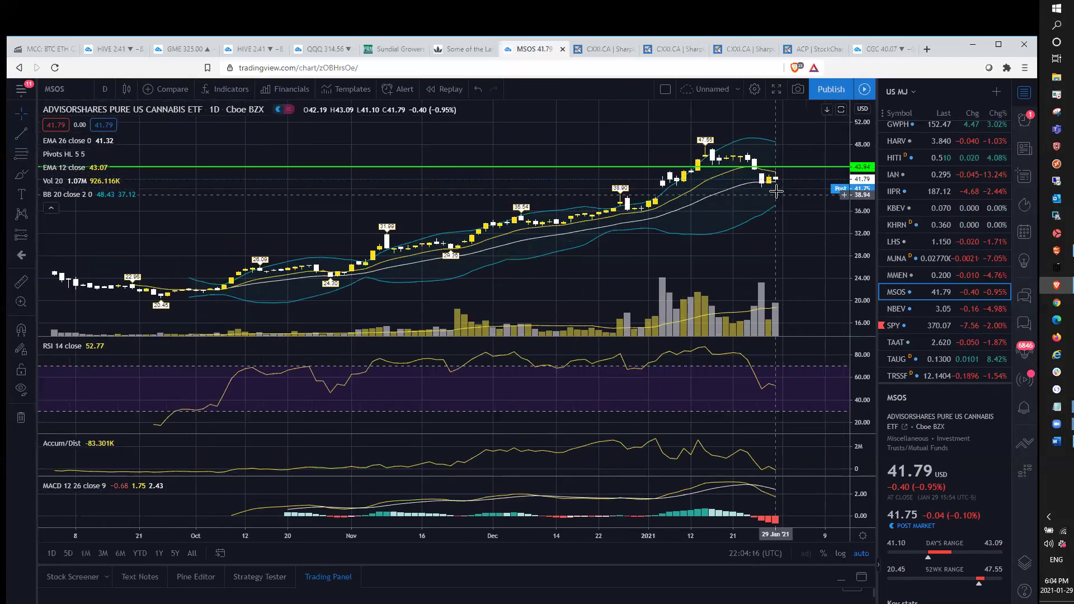
scroll(778, 185, down, 1)
scroll(779, 188, up, 3)
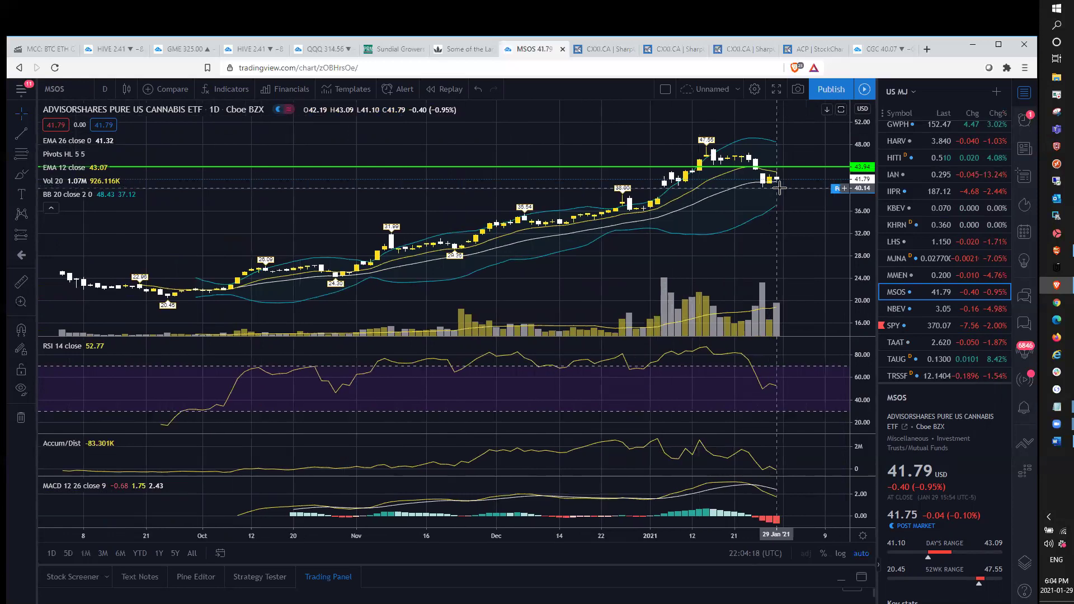
scroll(780, 188, up, 2)
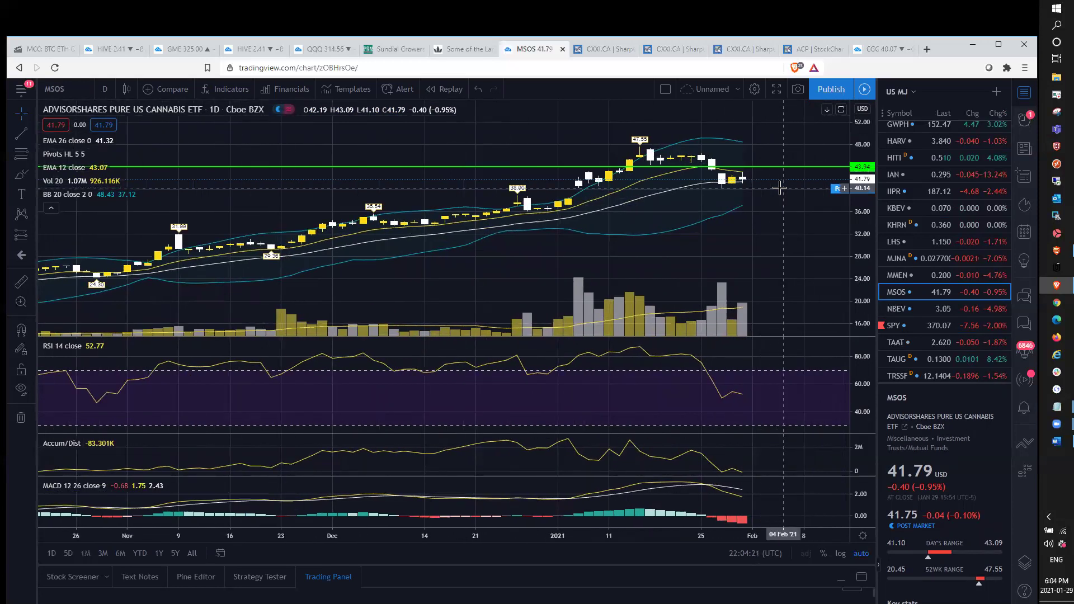
scroll(780, 188, down, 5)
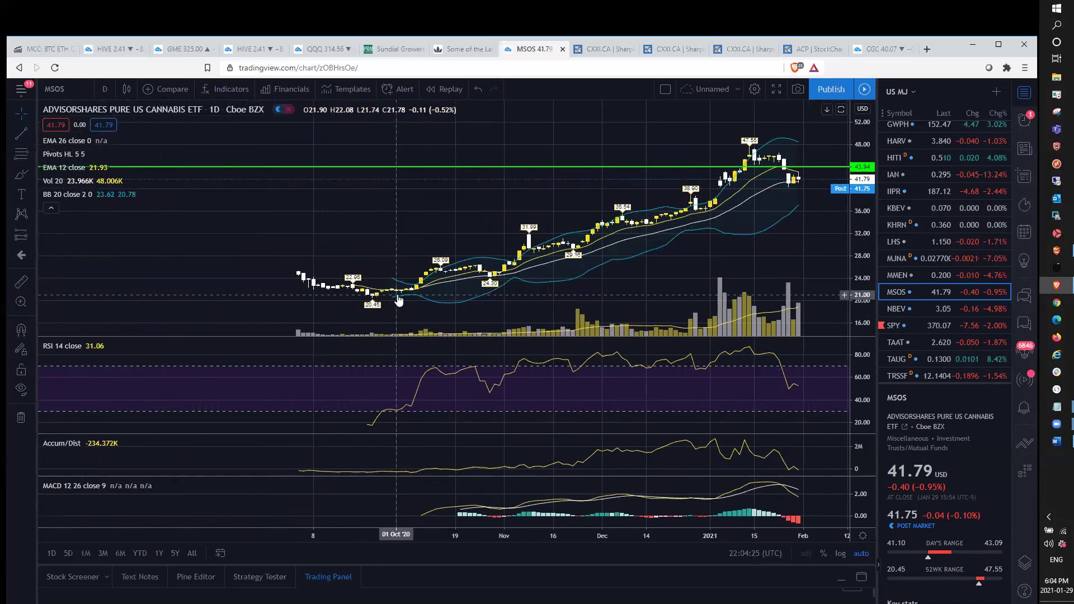
scroll(399, 301, down, 1)
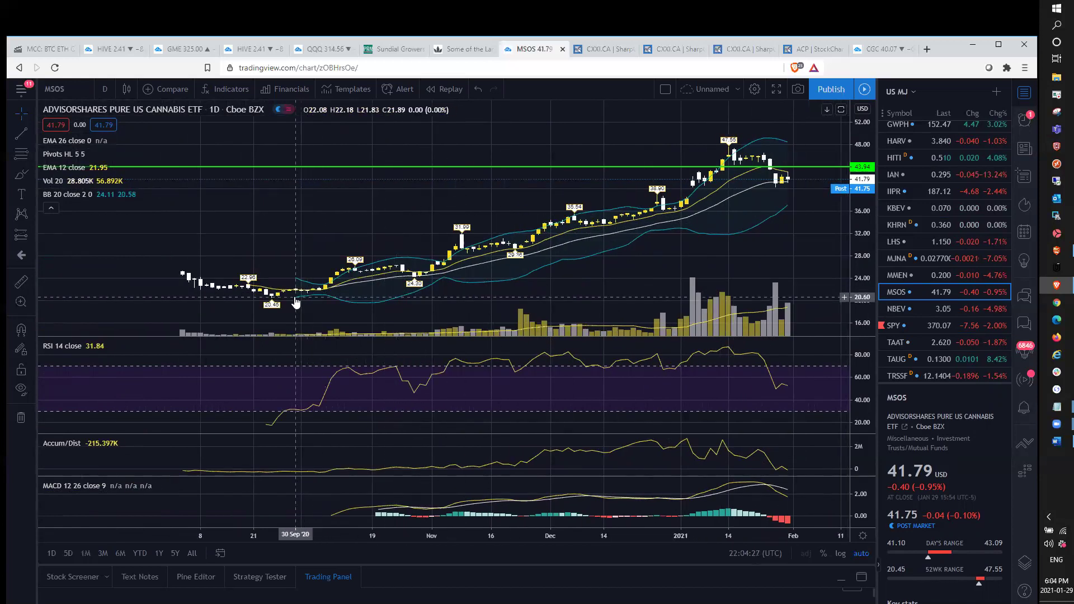
scroll(462, 291, up, 3)
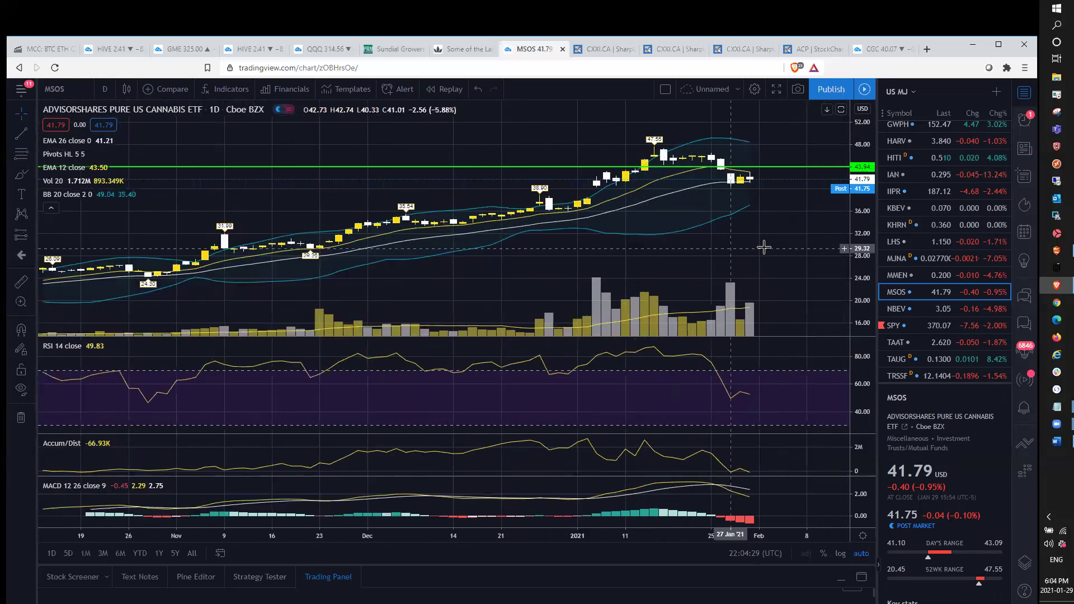
scroll(761, 246, up, 4)
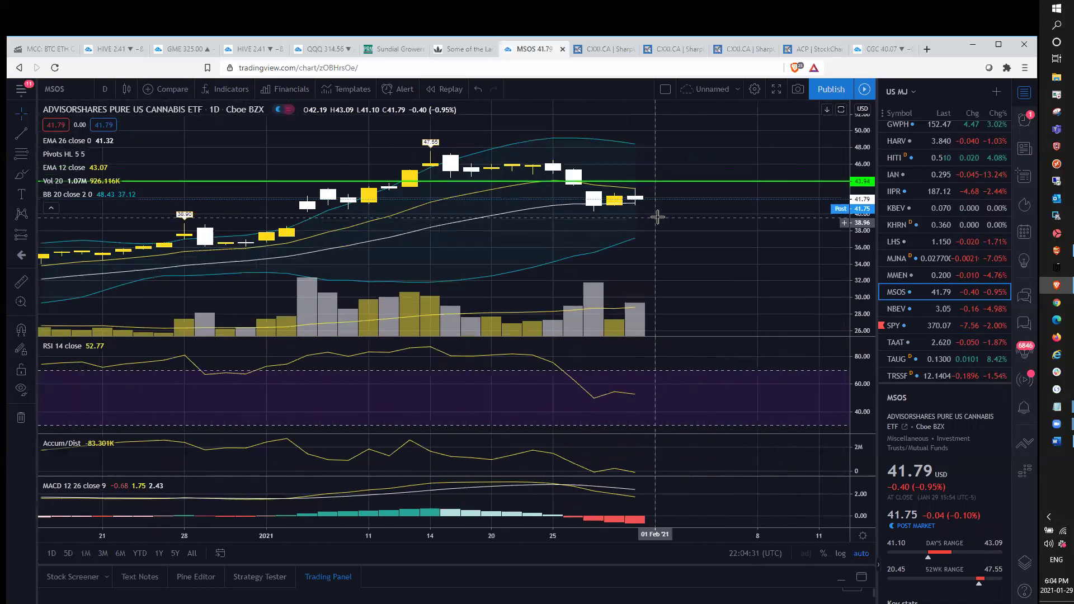
scroll(658, 217, up, 2)
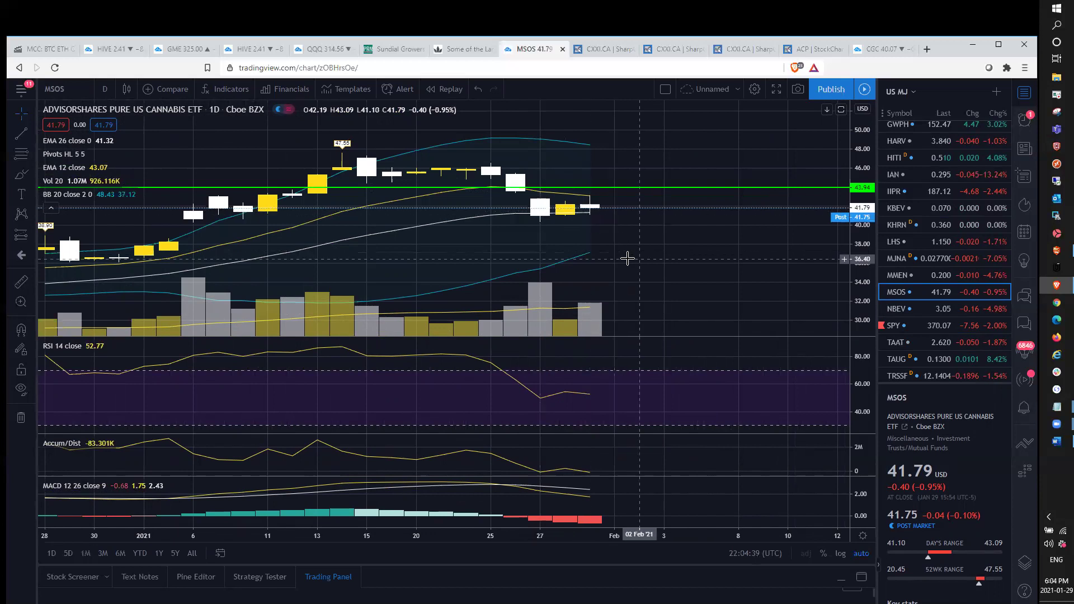
scroll(624, 257, down, 2)
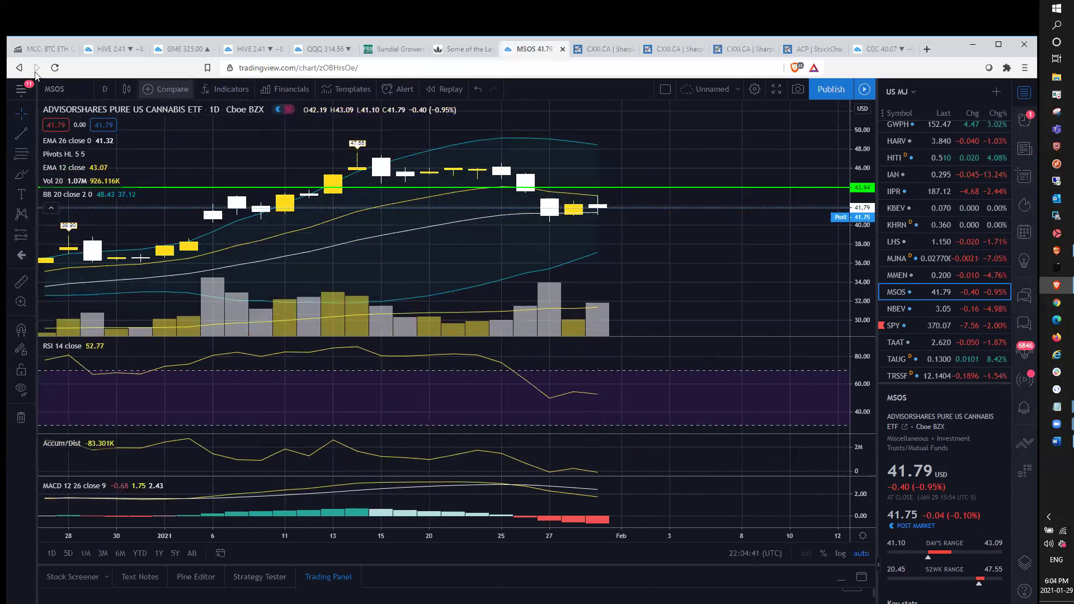
click(108, 89)
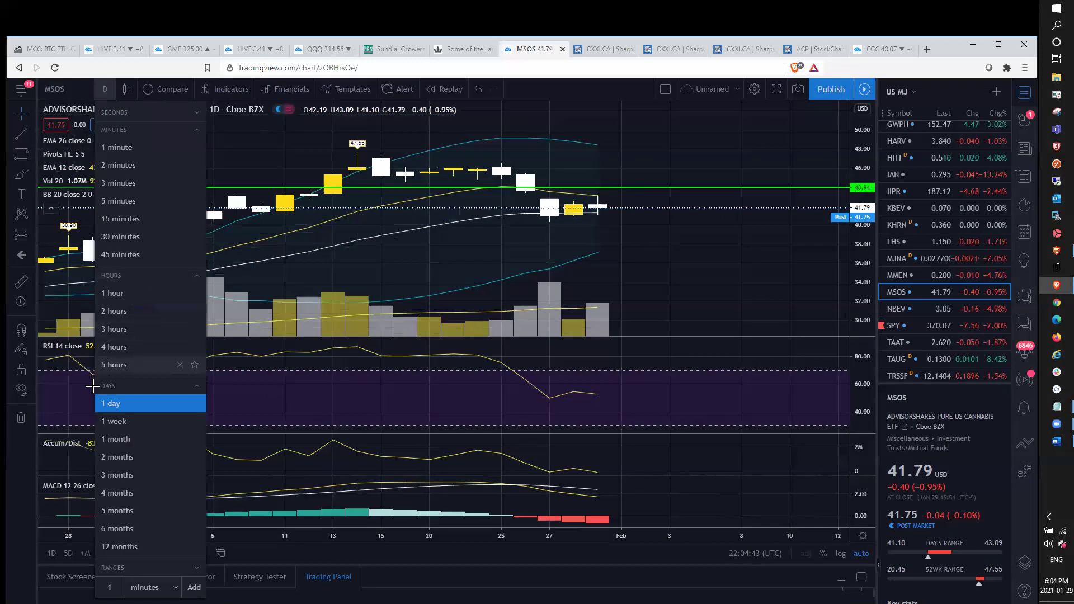
click(107, 421)
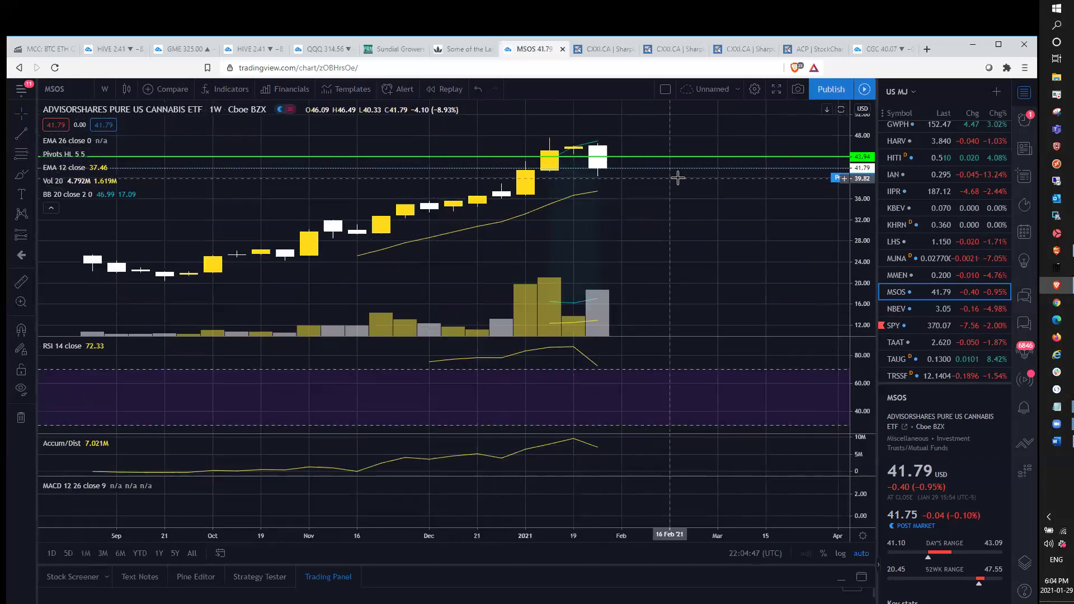
scroll(678, 177, down, 2)
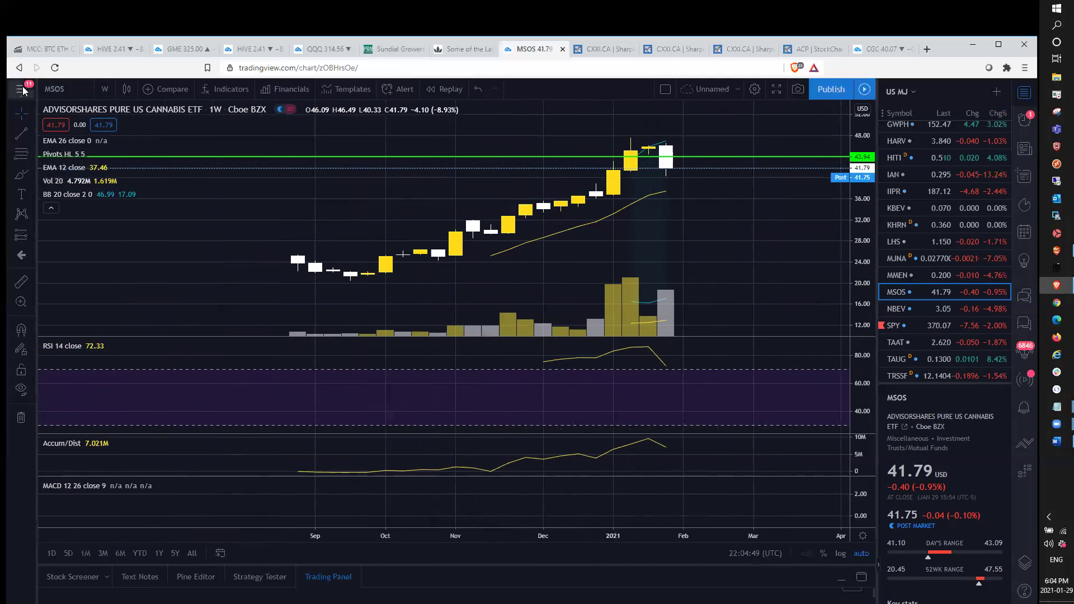
click(108, 90)
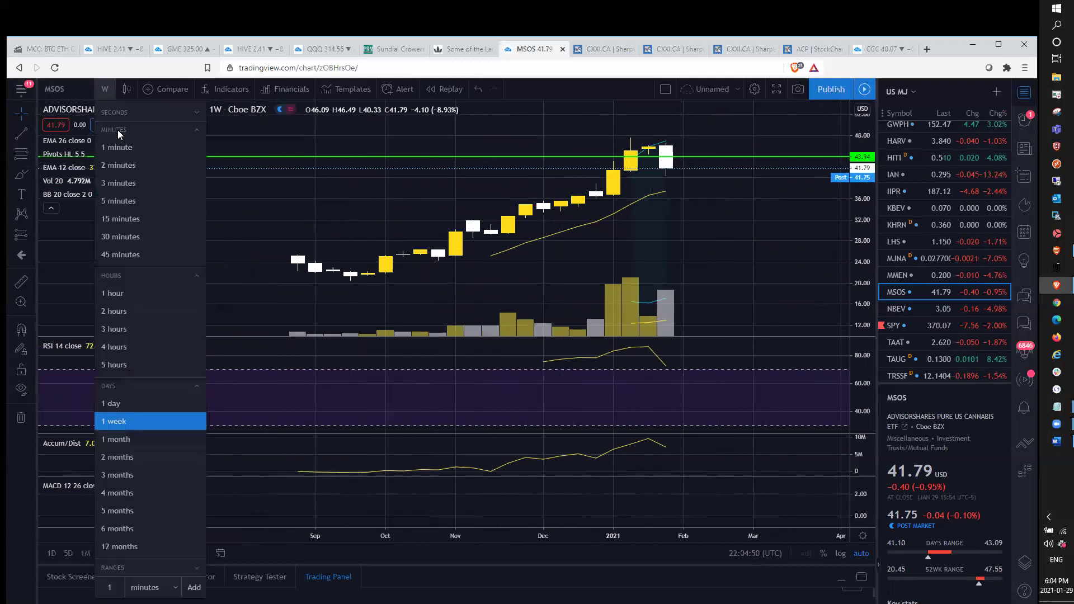
click(146, 436)
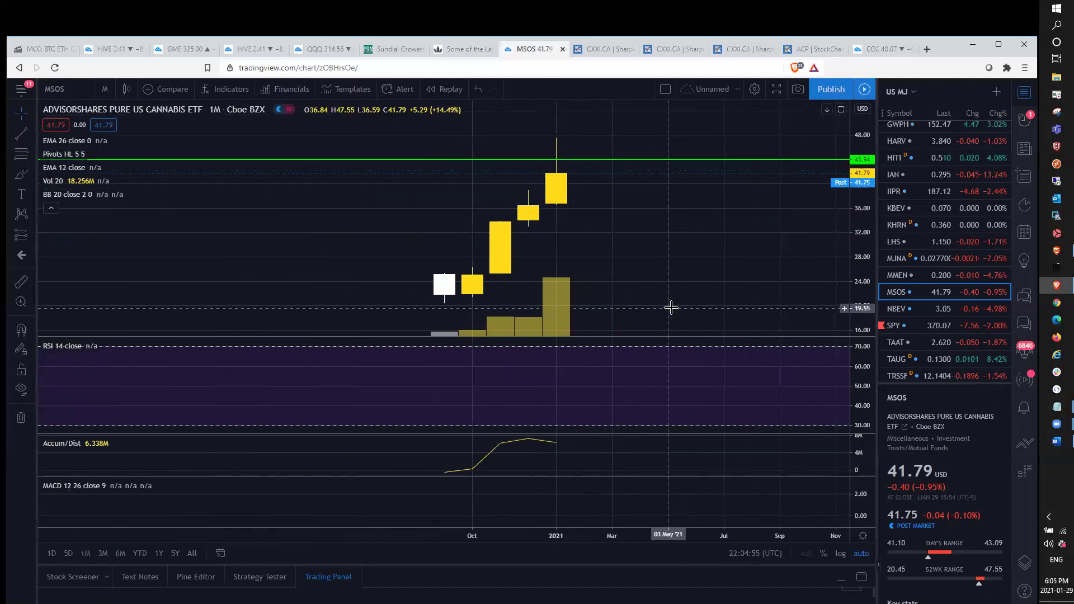
scroll(614, 232, down, 2)
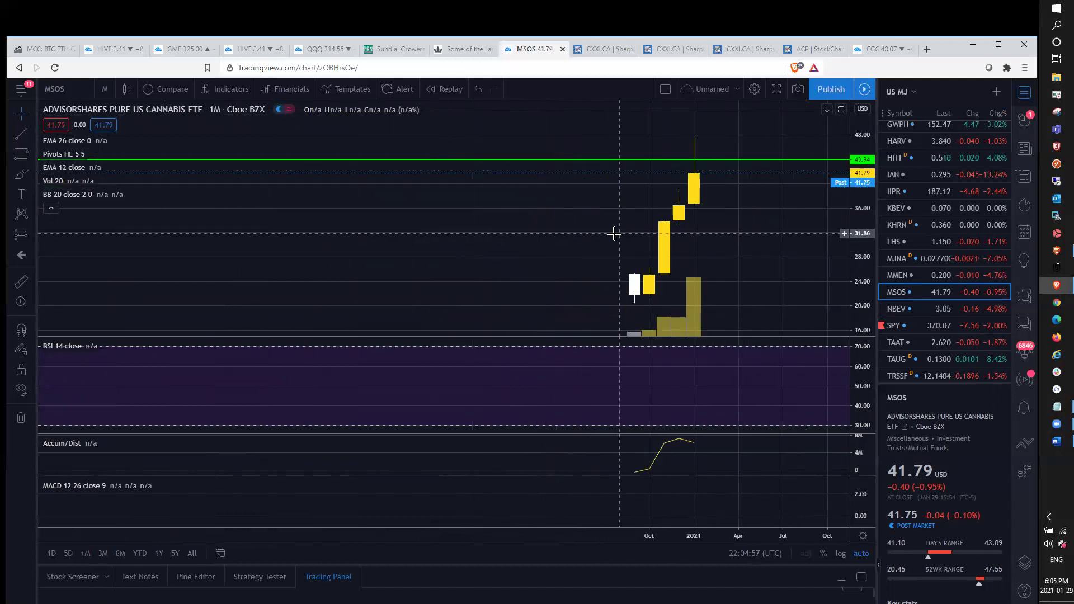
scroll(614, 233, up, 2)
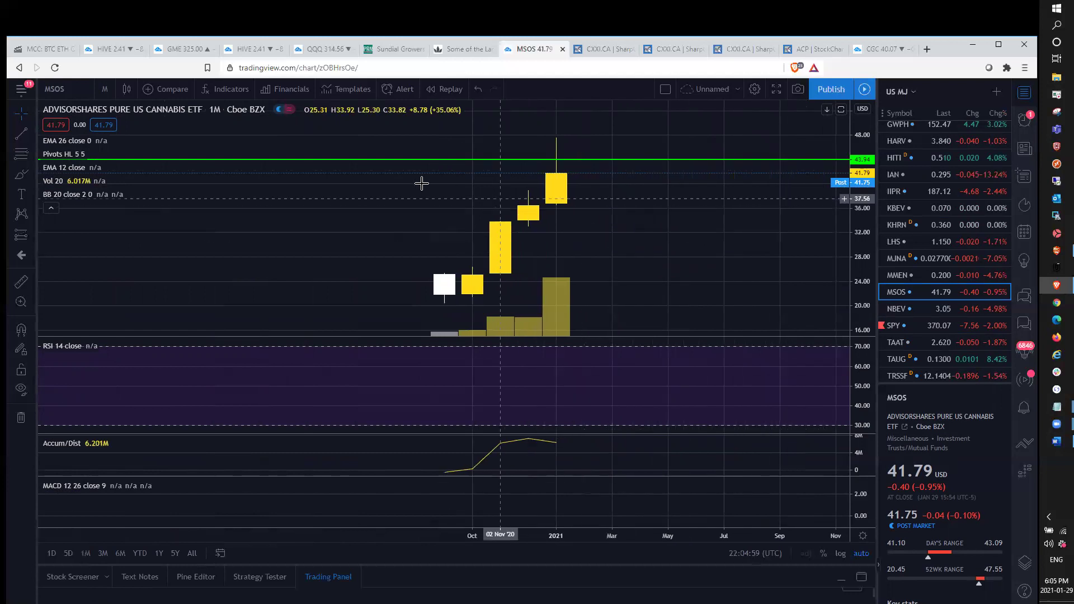
click(106, 89)
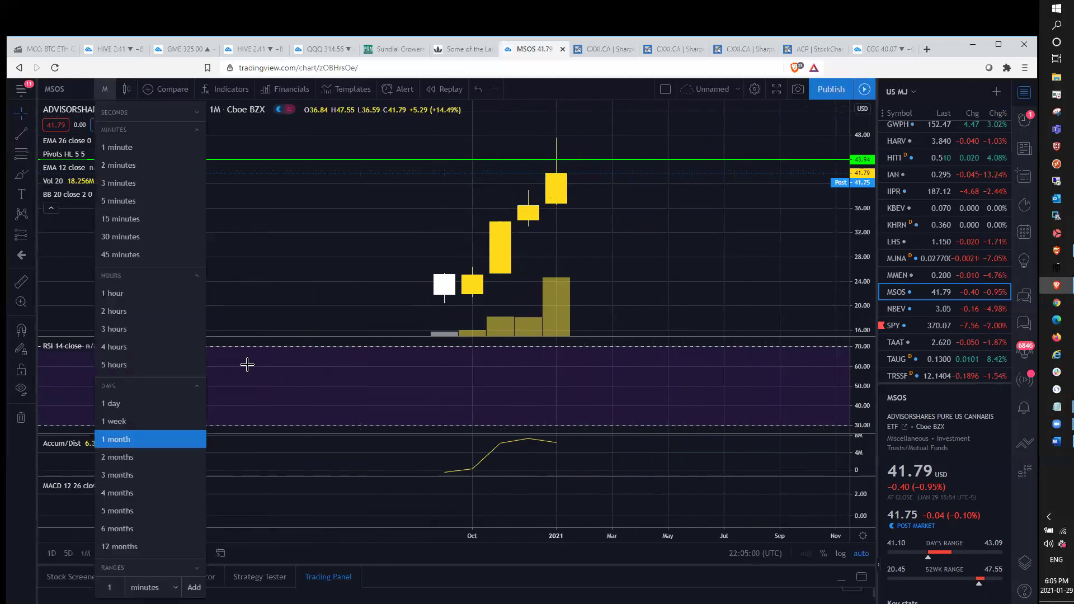
click(162, 400)
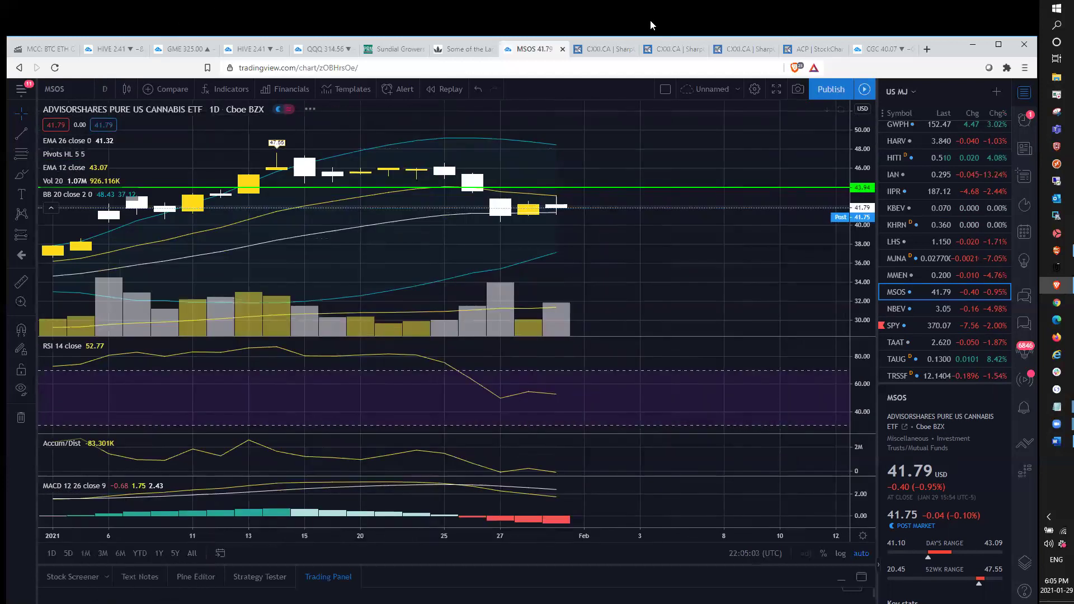
Step: Bring up the Canopy Growth (CGC) monthly chart and cancel the stray Fibonacci drawing
click(892, 55)
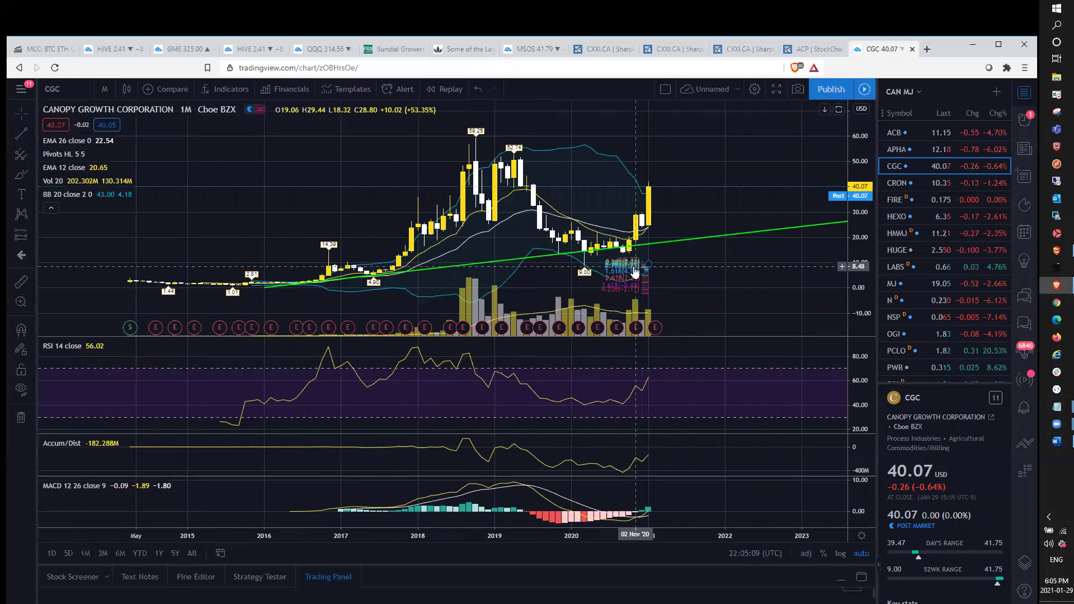
key(Escape)
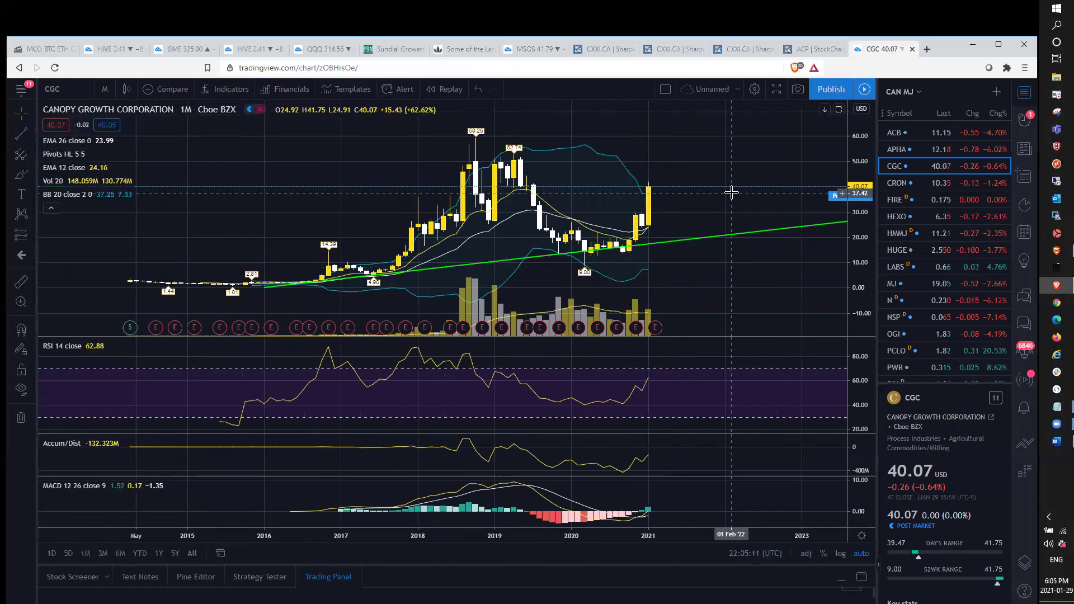
scroll(731, 190, up, 5)
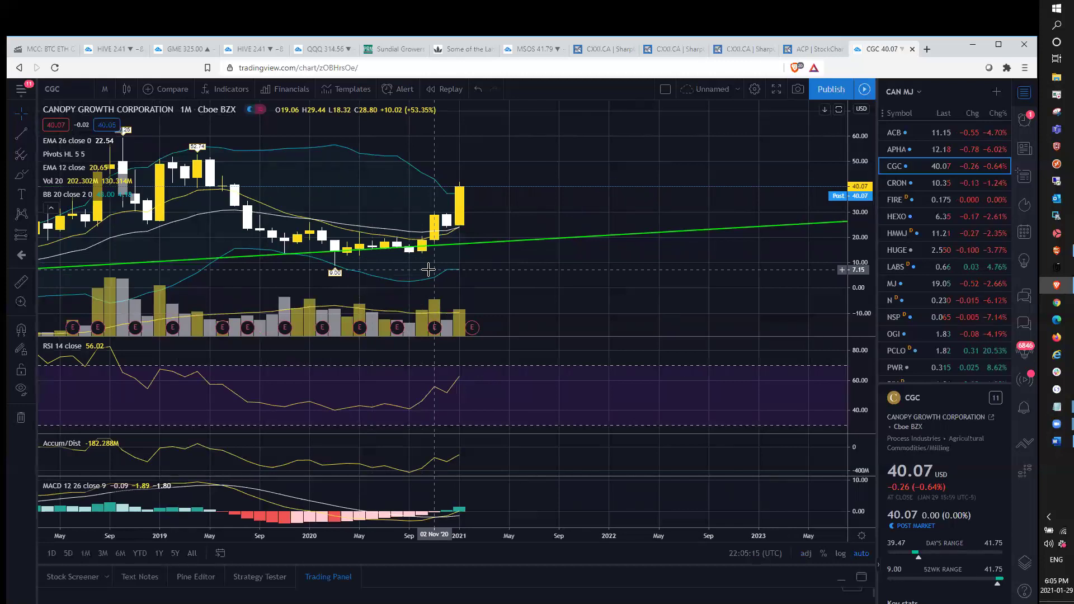
scroll(403, 280, down, 3)
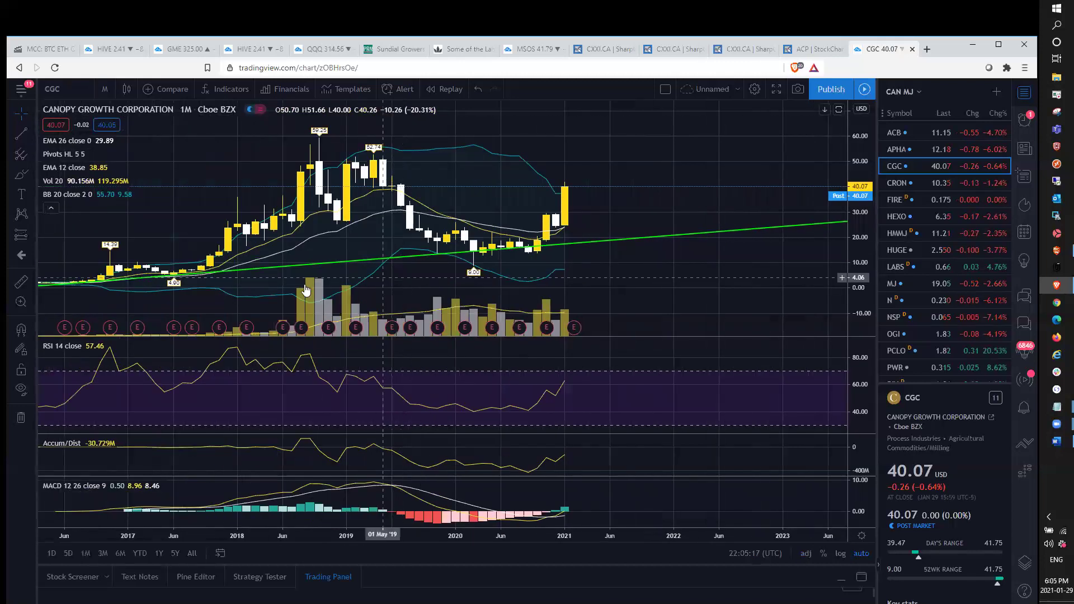
scroll(219, 288, up, 4)
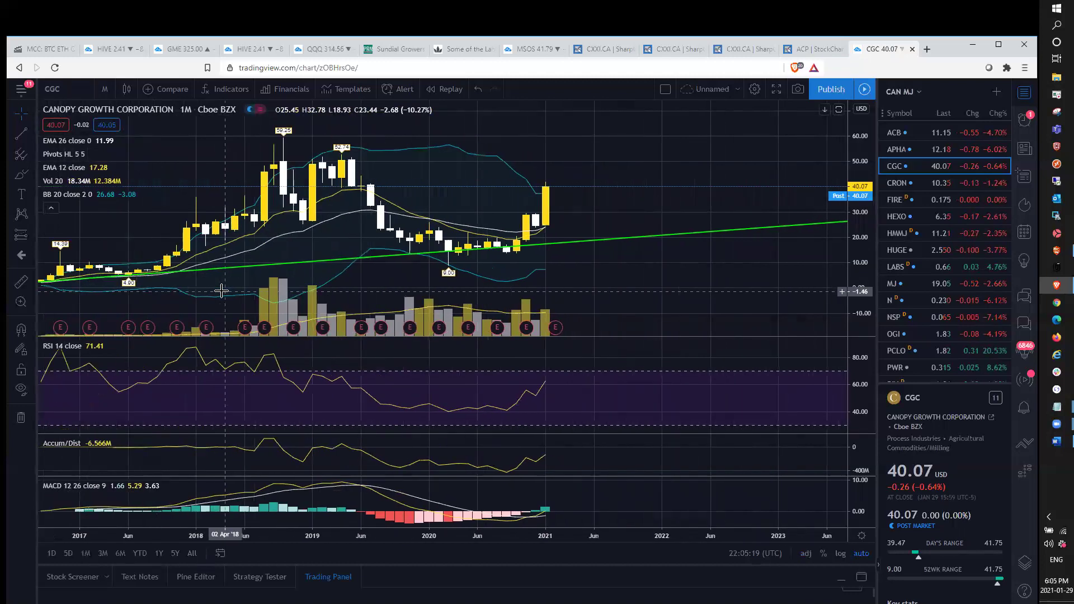
scroll(221, 290, down, 1)
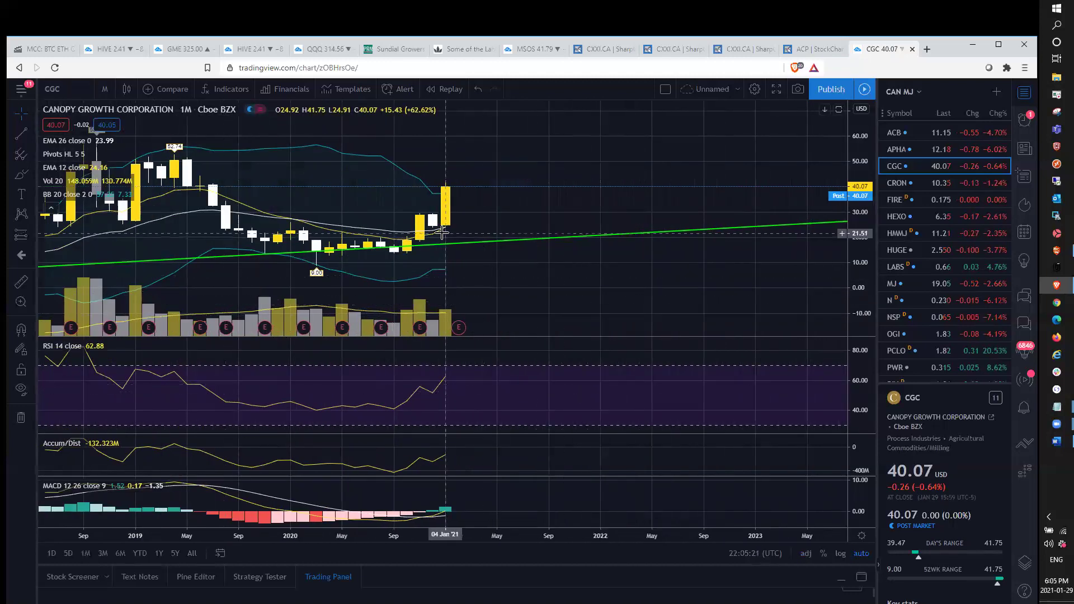
Step: Pan and zoom out the monthly CGC chart to show history back to 2018
drag(442, 233, 536, 227)
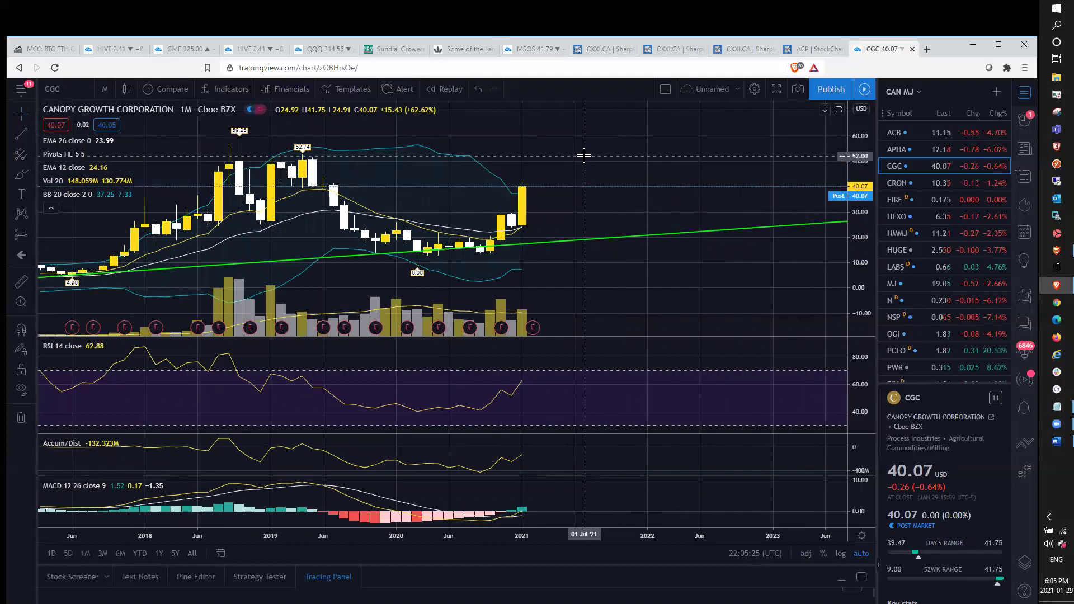
scroll(583, 156, up, 3)
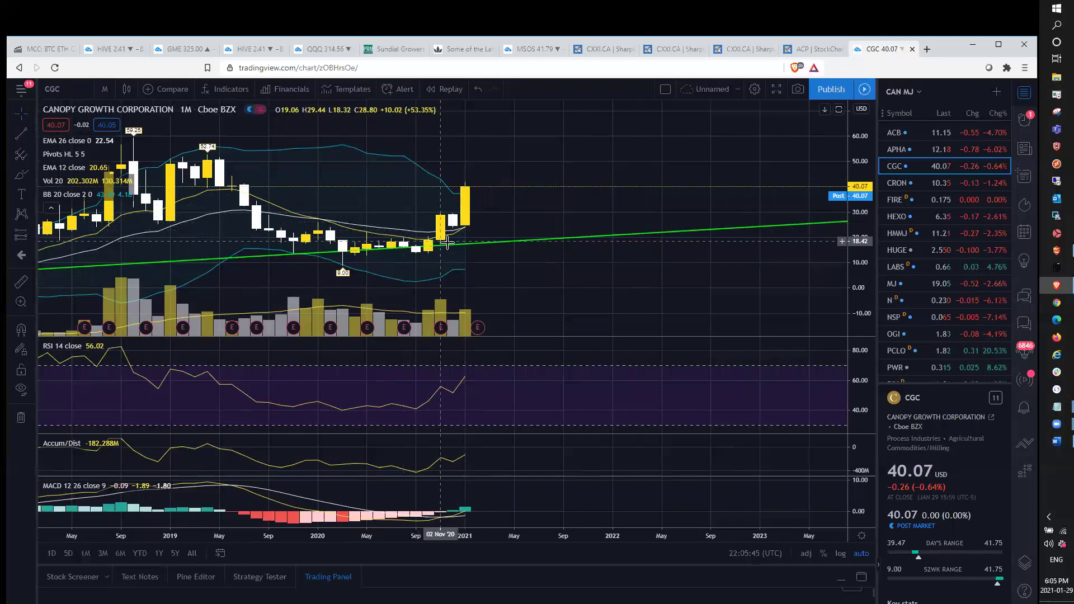
scroll(391, 168, down, 2)
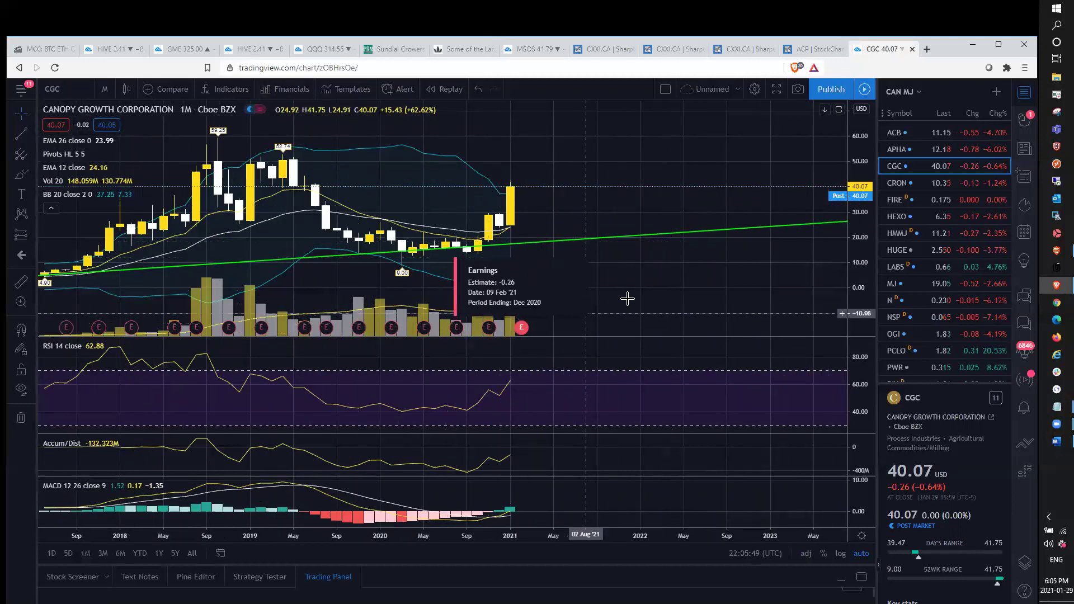
click(104, 89)
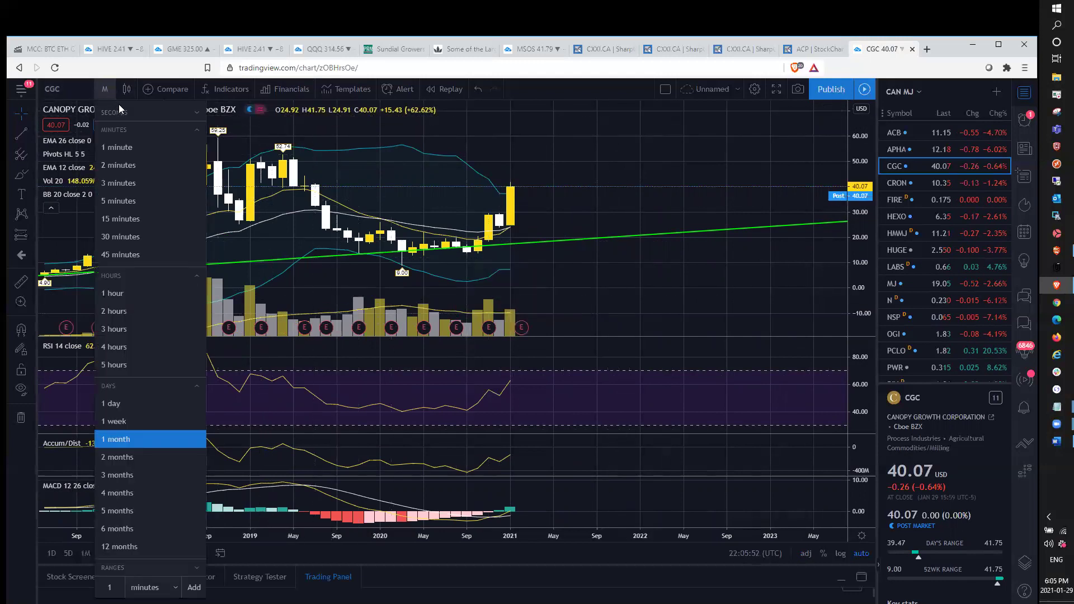
Step: Switch the CGC chart to weekly candles and zoom around them
click(117, 421)
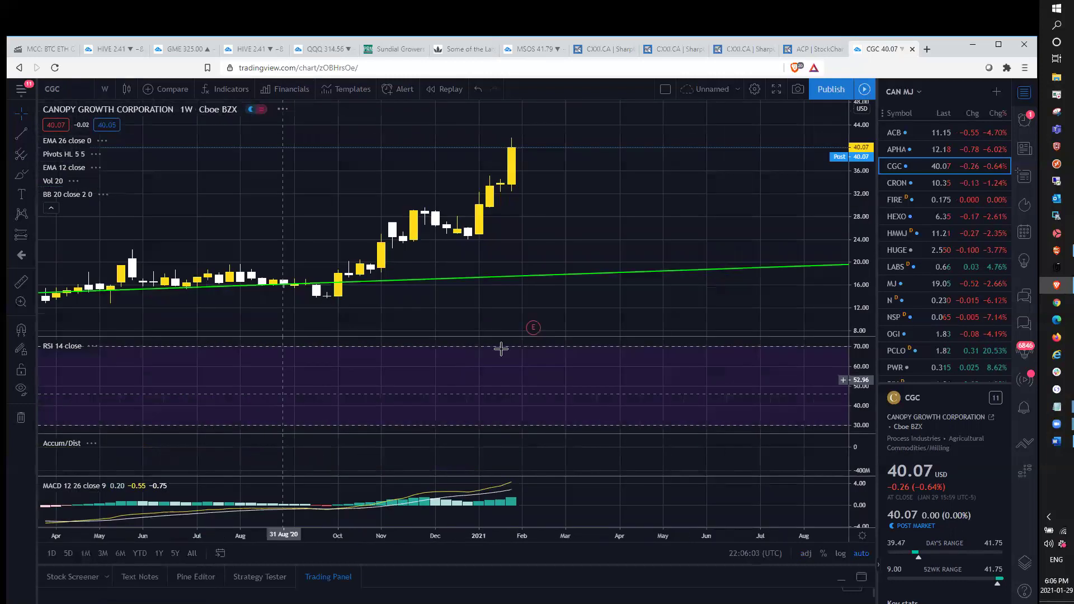
scroll(572, 291, up, 2)
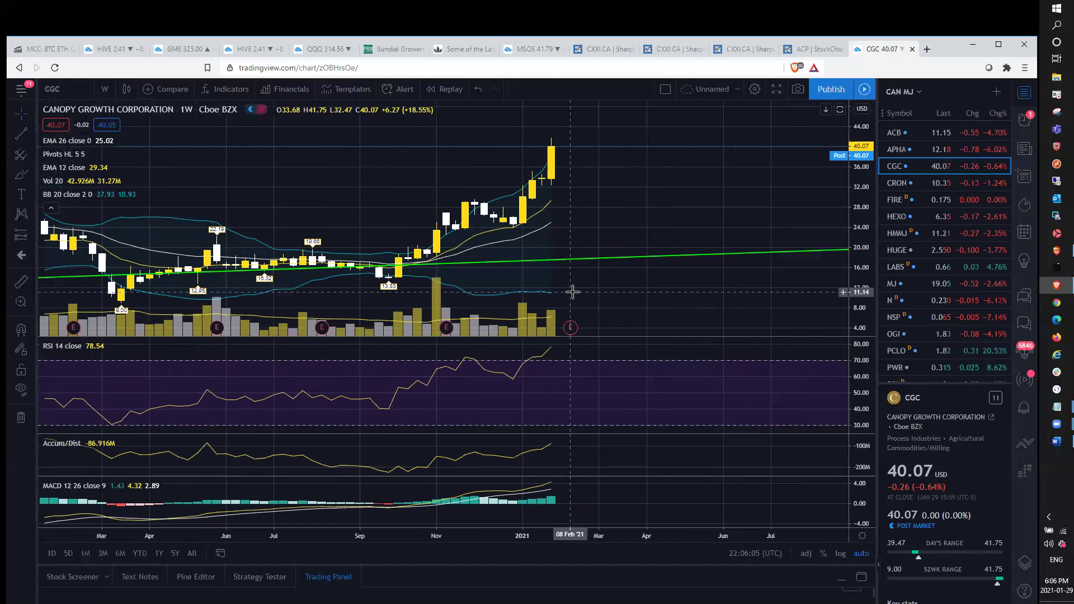
scroll(572, 291, down, 3)
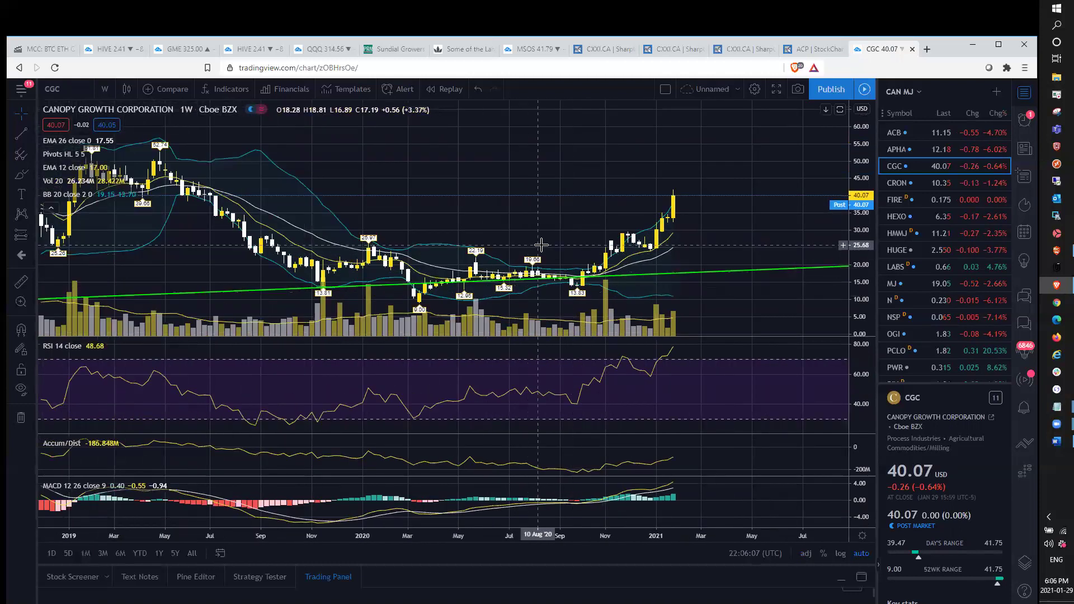
scroll(541, 244, up, 1)
scroll(347, 156, down, 2)
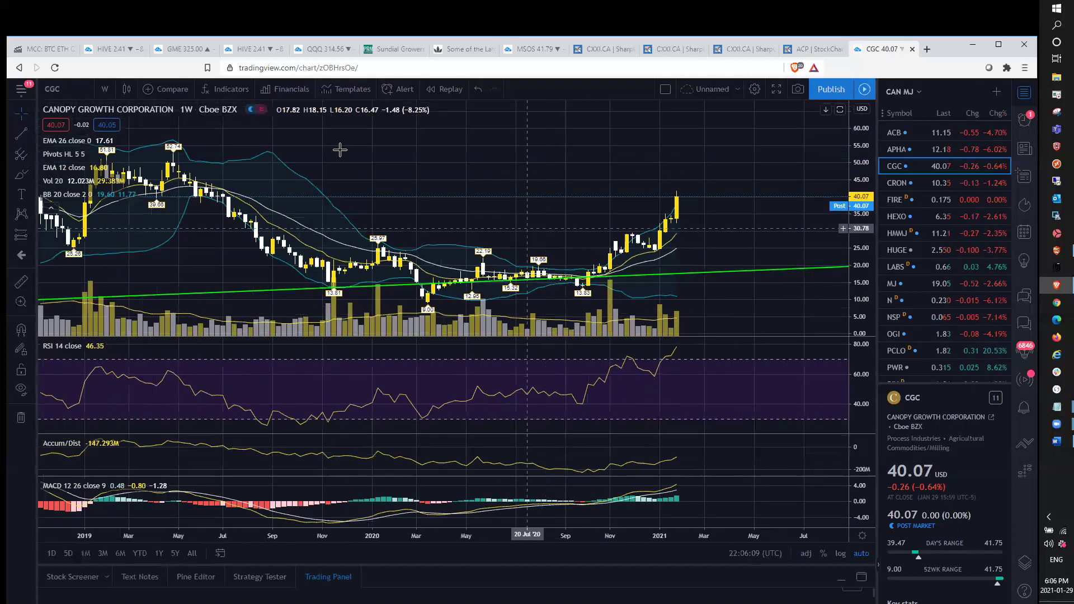
Step: View CGC on daily candles briefly, then settle on 1-hour candles covering 19–29 January
click(104, 90)
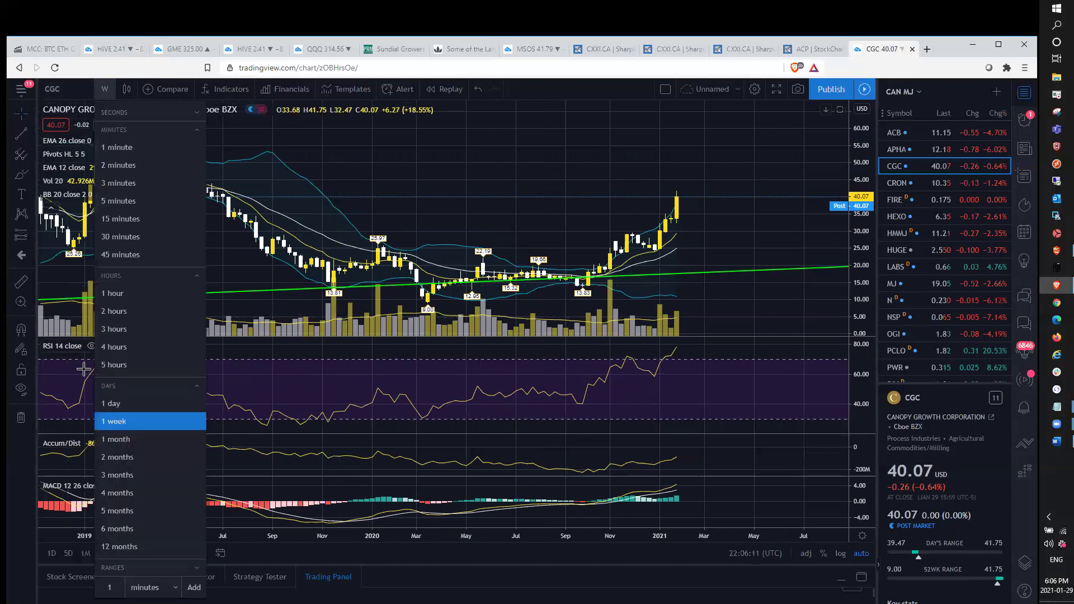
click(112, 403)
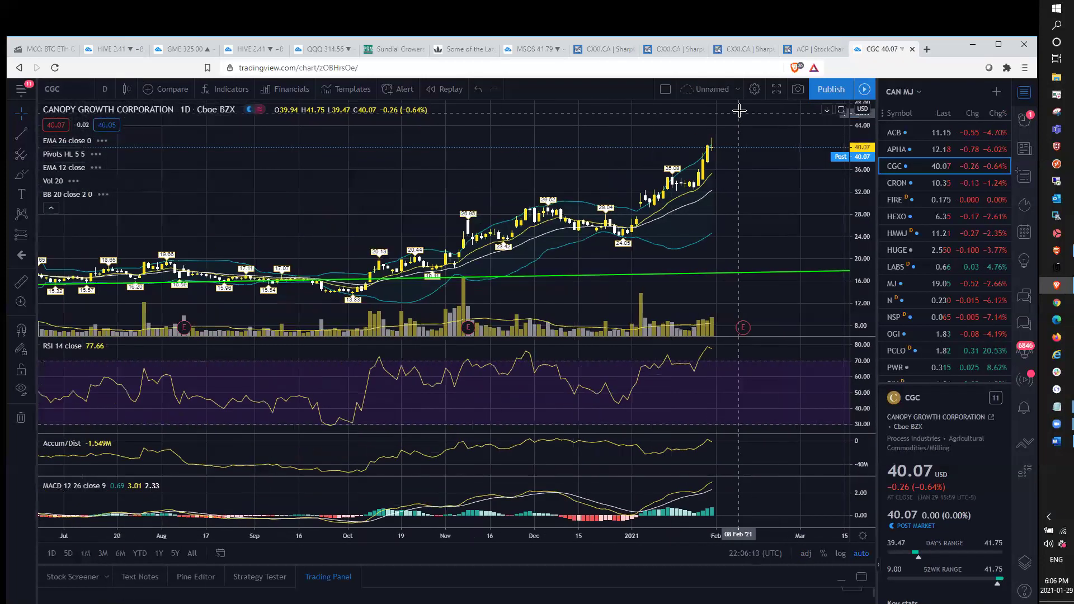
scroll(735, 111, up, 1)
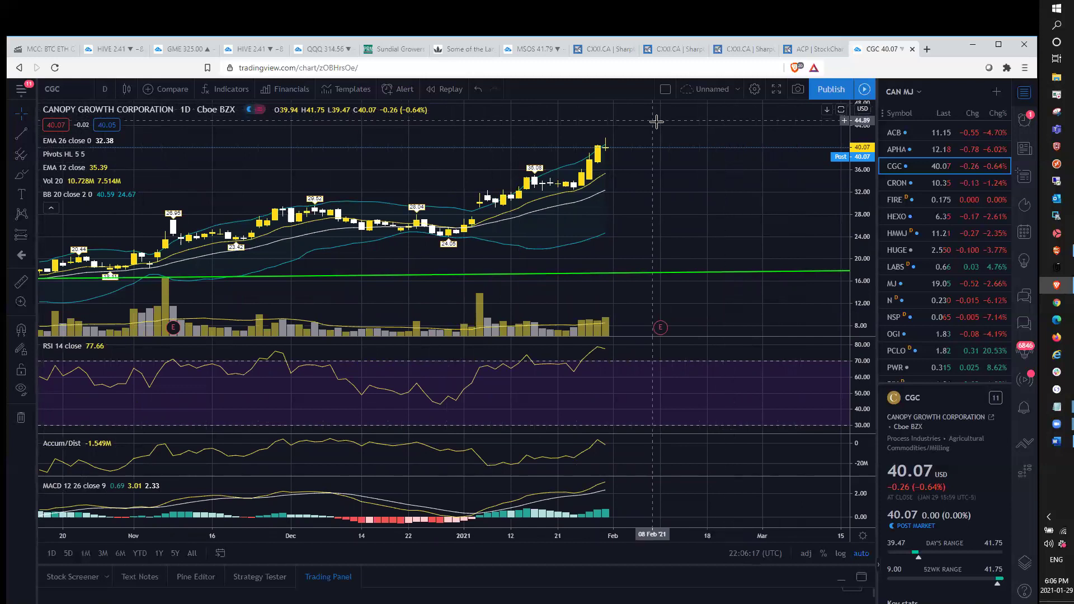
scroll(400, 287, up, 2)
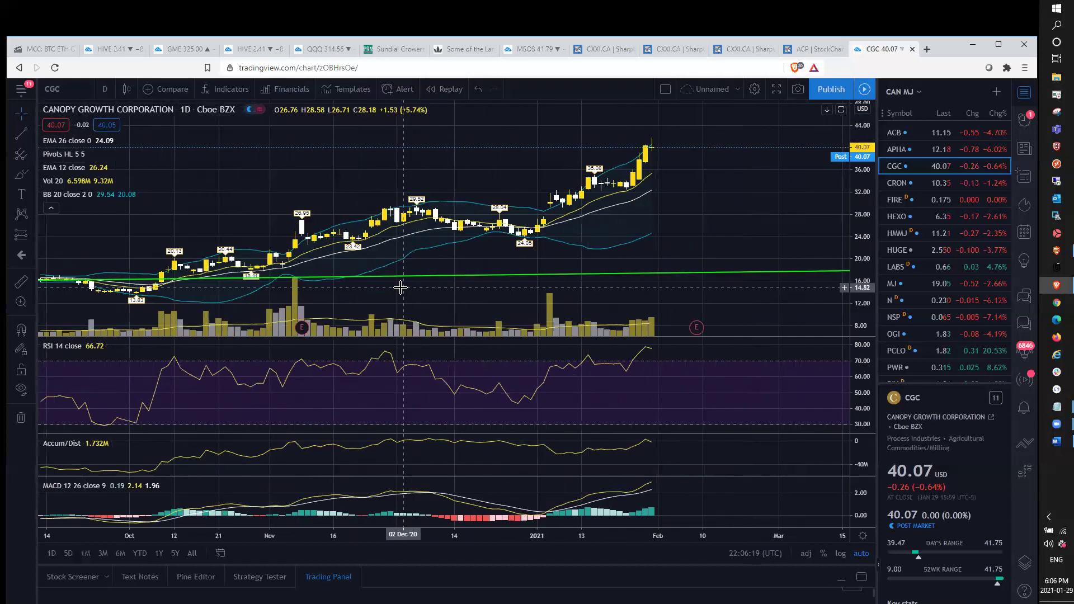
scroll(572, 177, down, 1)
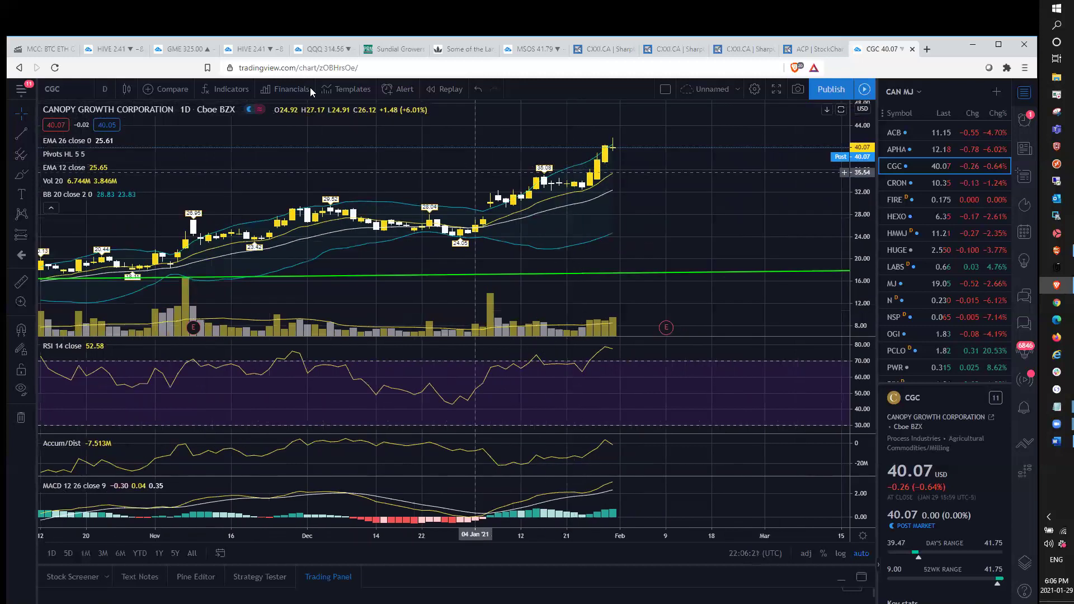
click(97, 93)
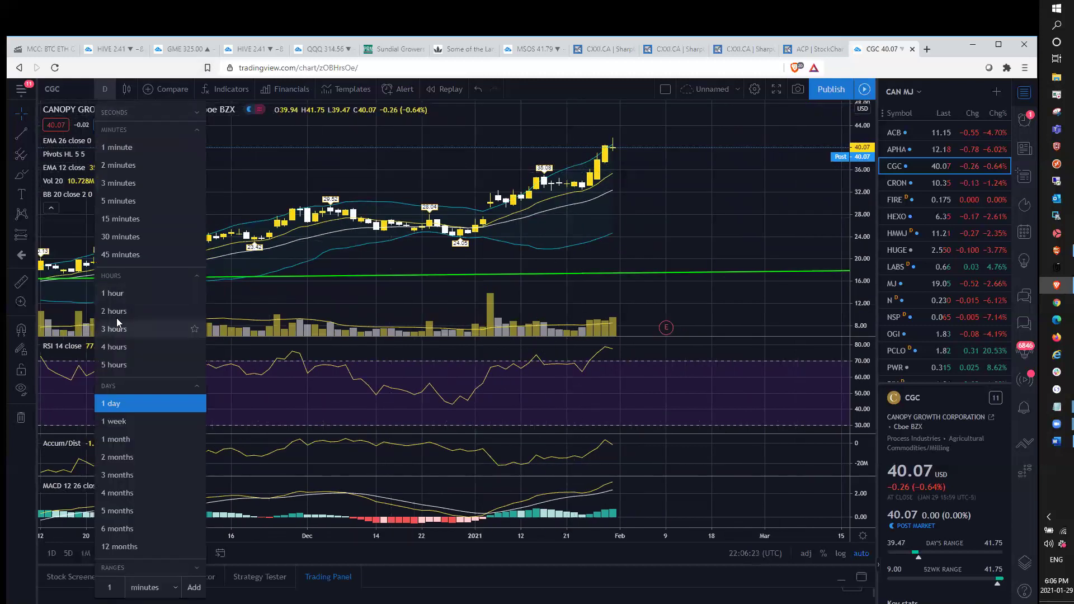
click(129, 294)
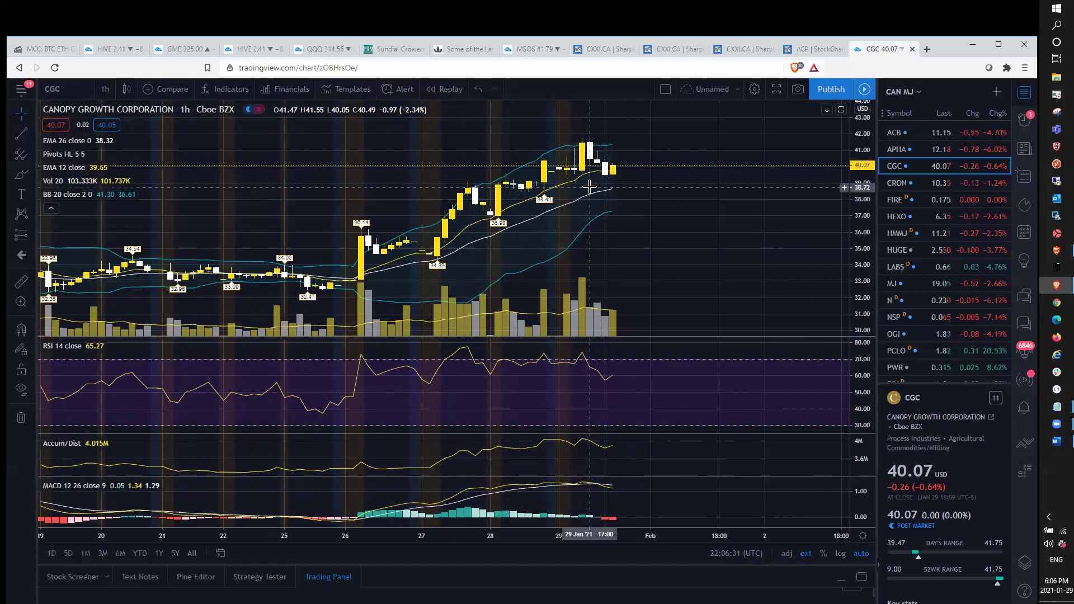
Step: Switch CGC to 5-minute candles and zoom into 29 January's intraday trading
scroll(650, 157, down, 3)
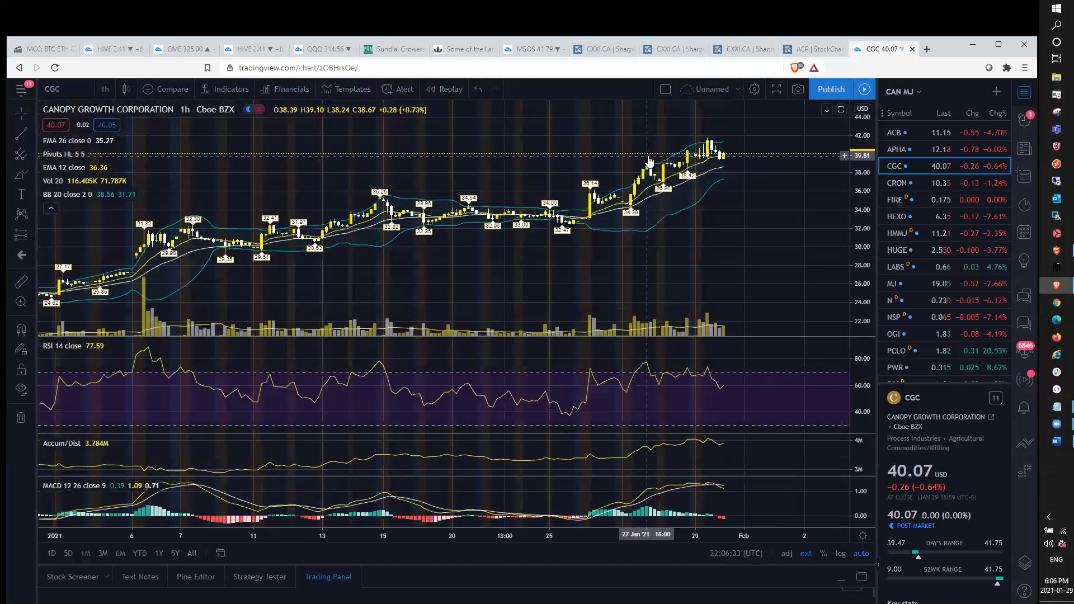
scroll(649, 162, up, 3)
scroll(647, 160, up, 1)
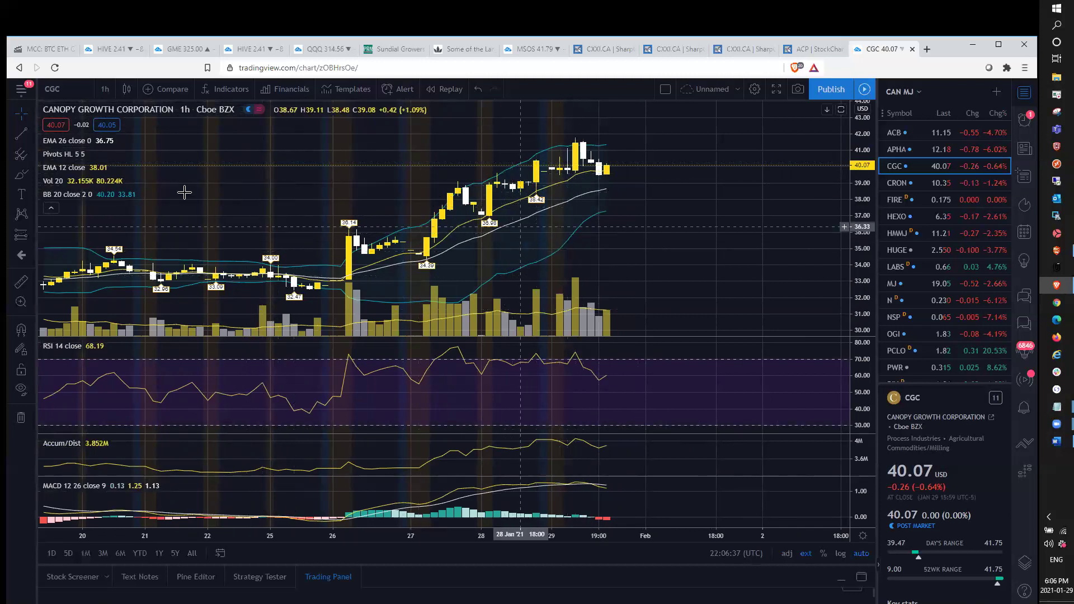
click(106, 91)
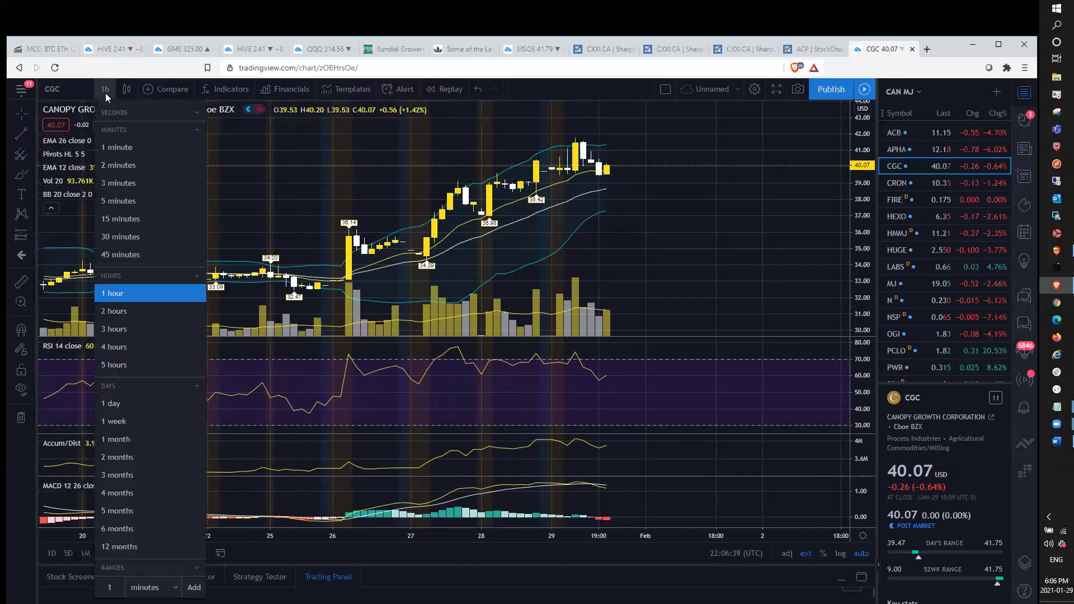
click(141, 207)
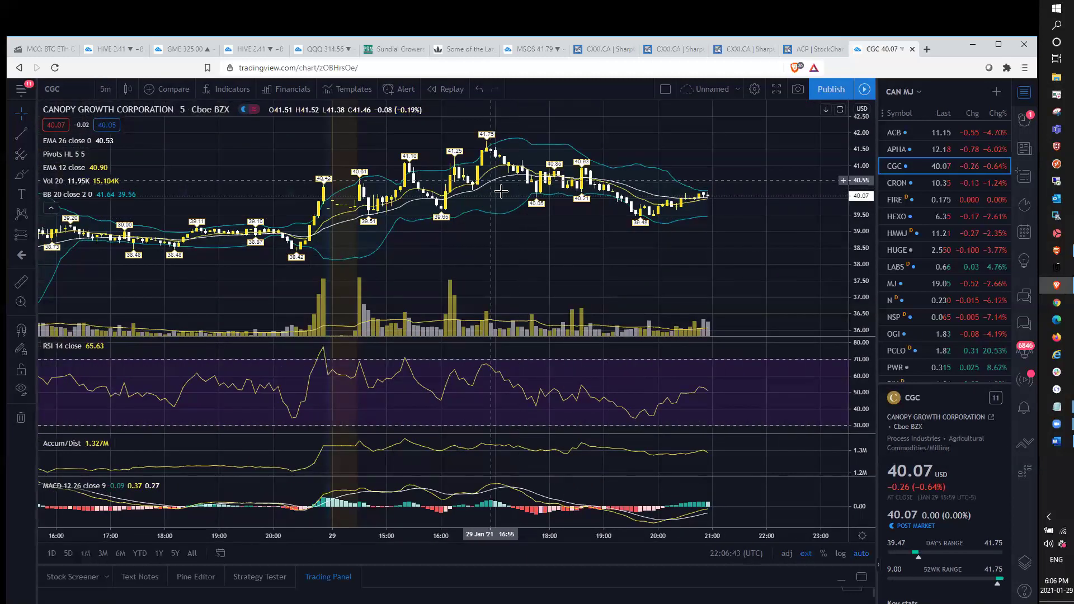
scroll(531, 210, up, 2)
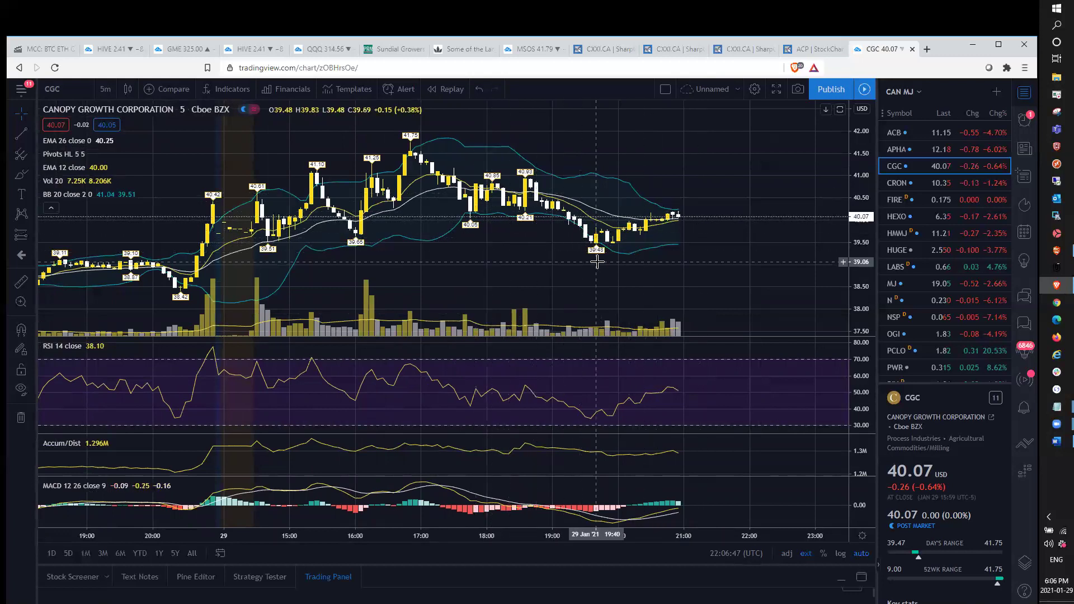
scroll(593, 258, down, 1)
scroll(336, 263, down, 1)
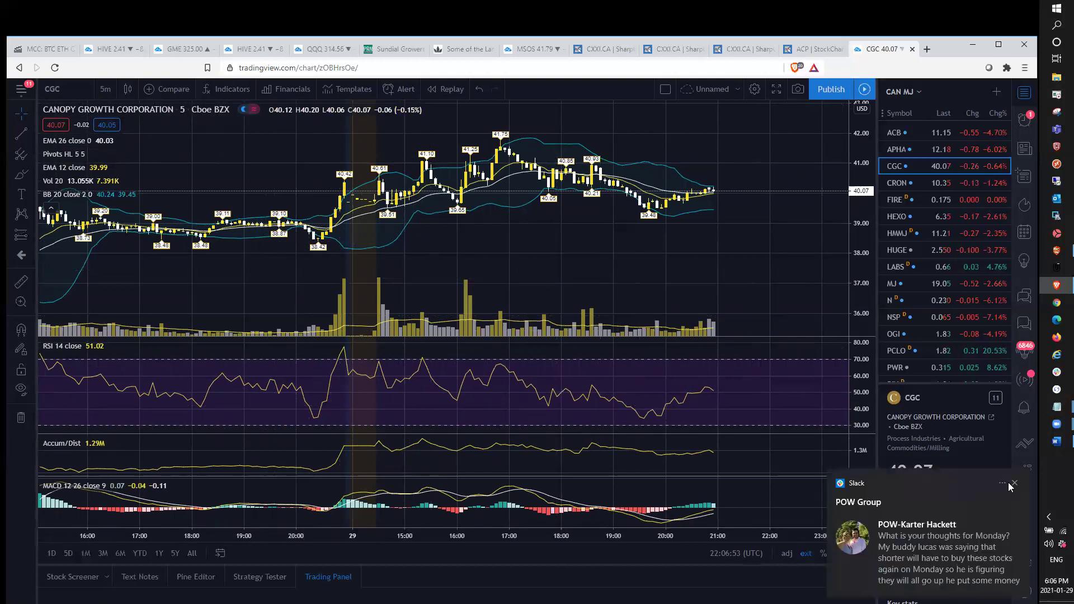
Step: Dismiss the chat notification and quit Slack from its tray menu
click(1015, 484)
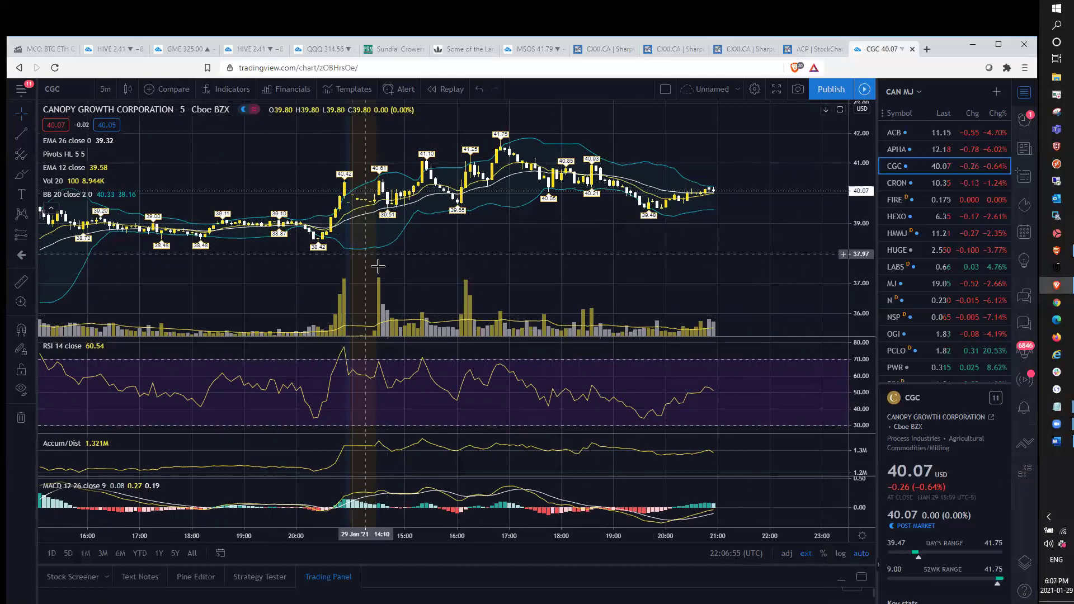
scroll(470, 276, up, 2)
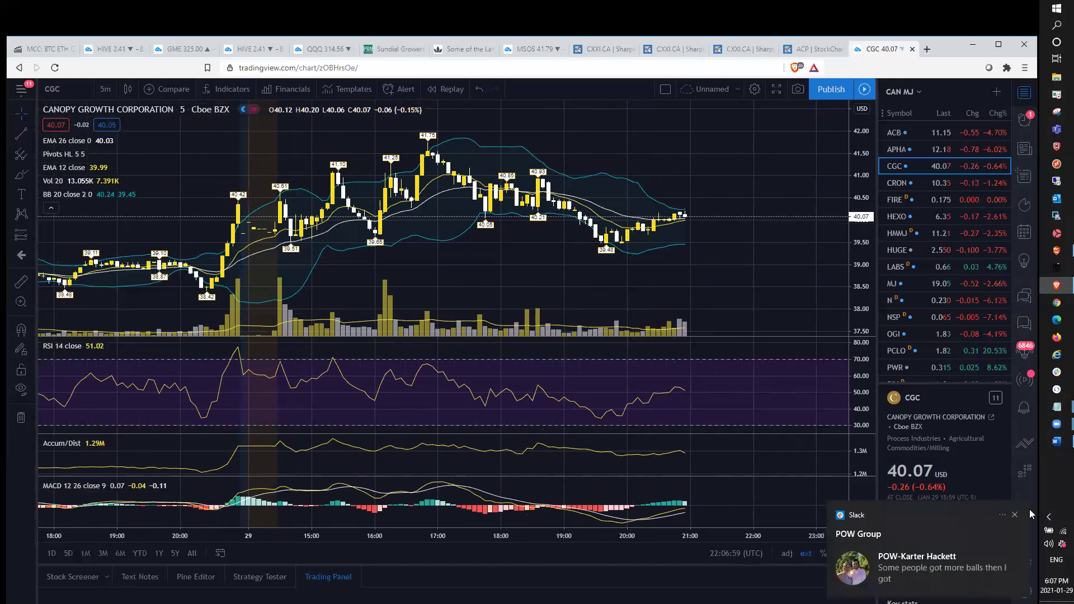
right_click(1059, 546)
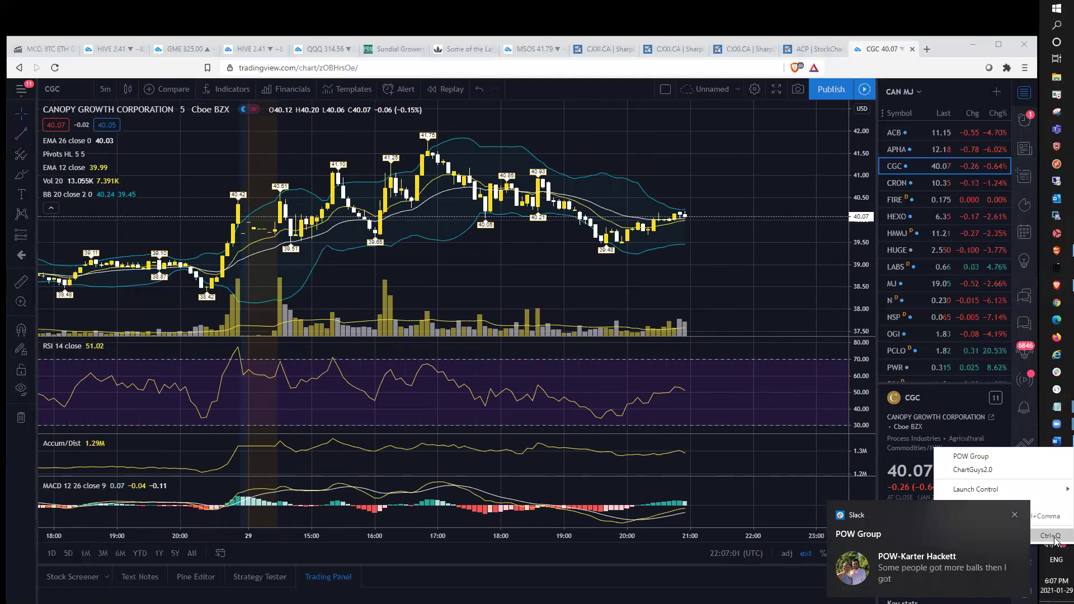
click(1054, 537)
scroll(722, 162, up, 1)
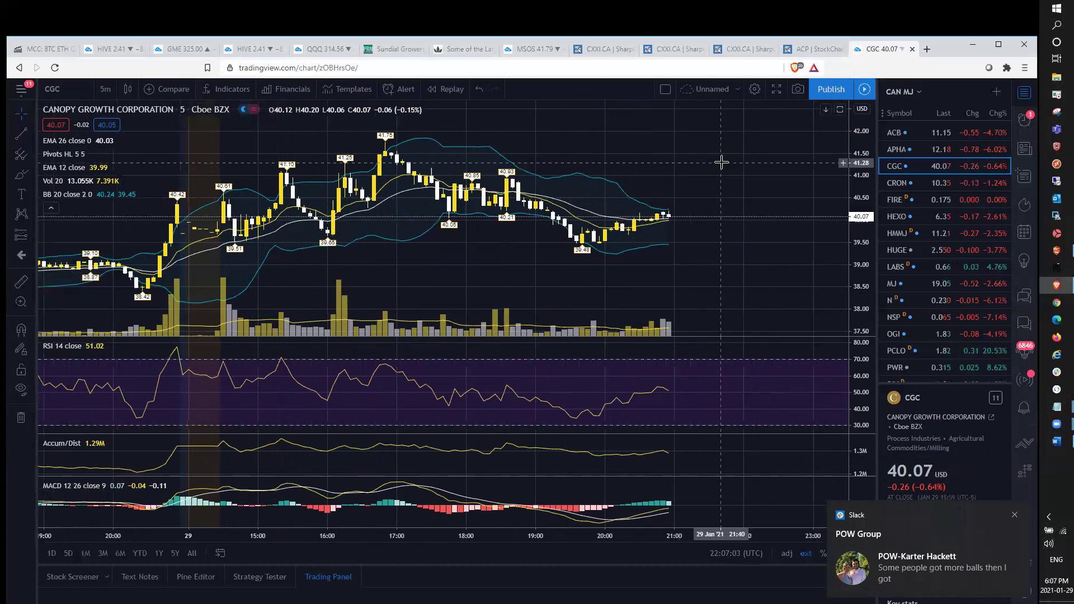
scroll(722, 162, up, 2)
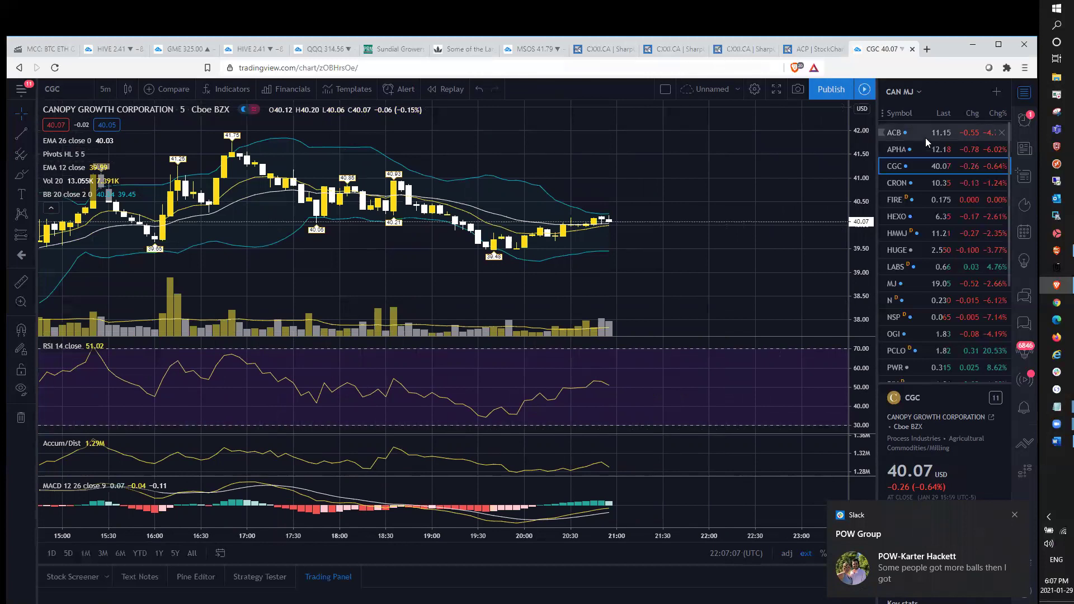
Step: Re-sort the CAN MJ watchlist by symbol and put CGC back on 1-hour candles
click(993, 113)
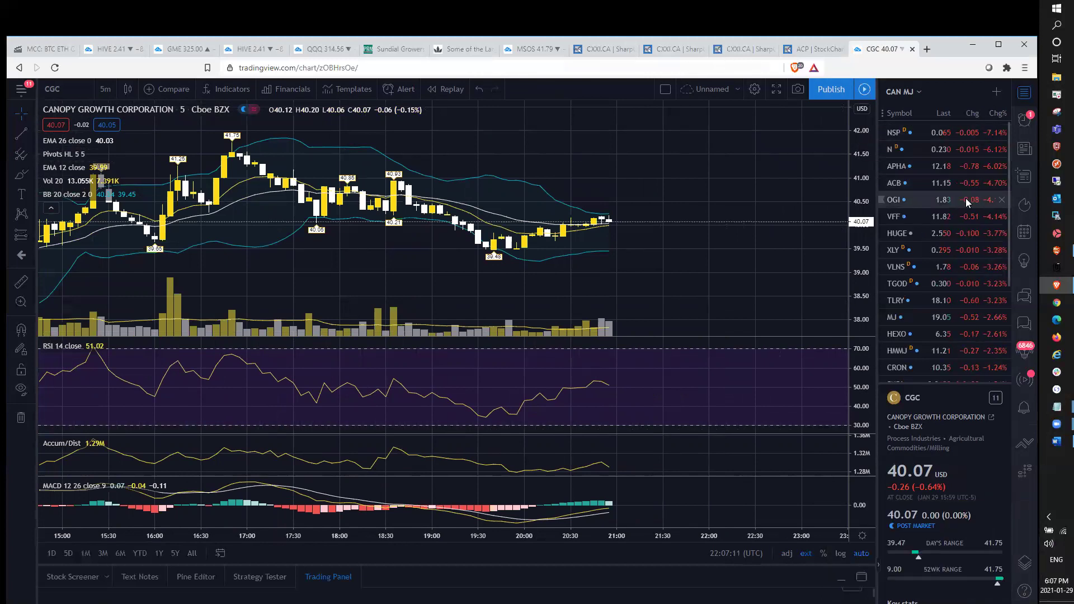
click(997, 115)
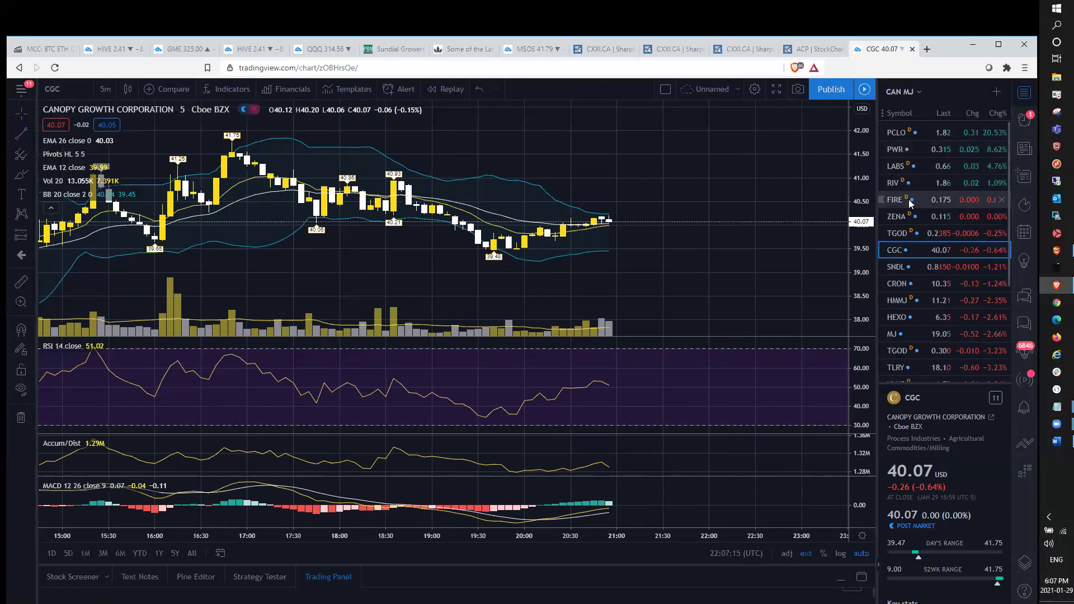
click(912, 110)
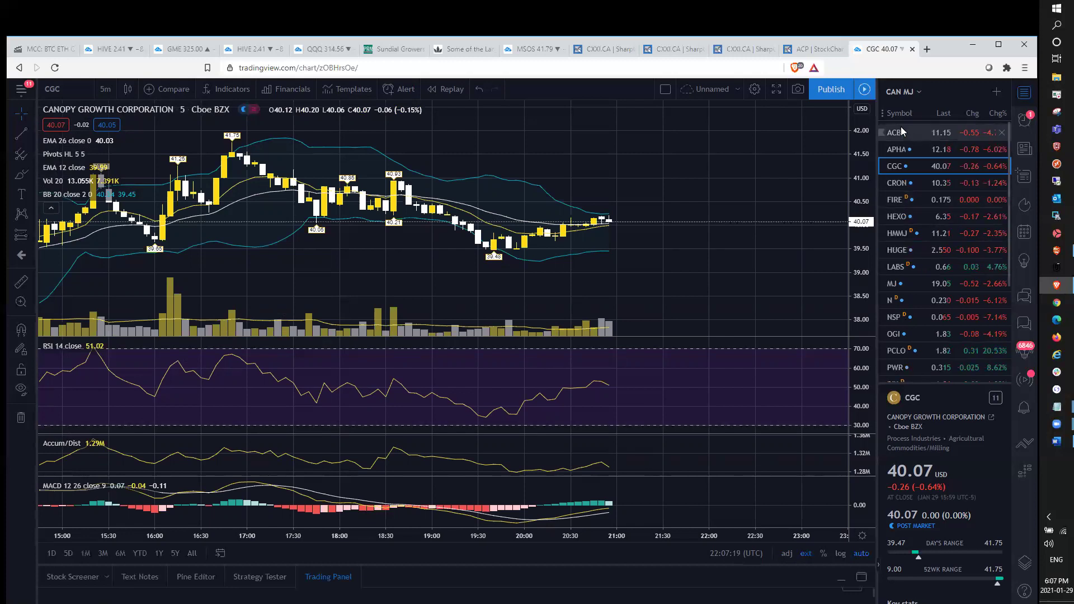
click(105, 91)
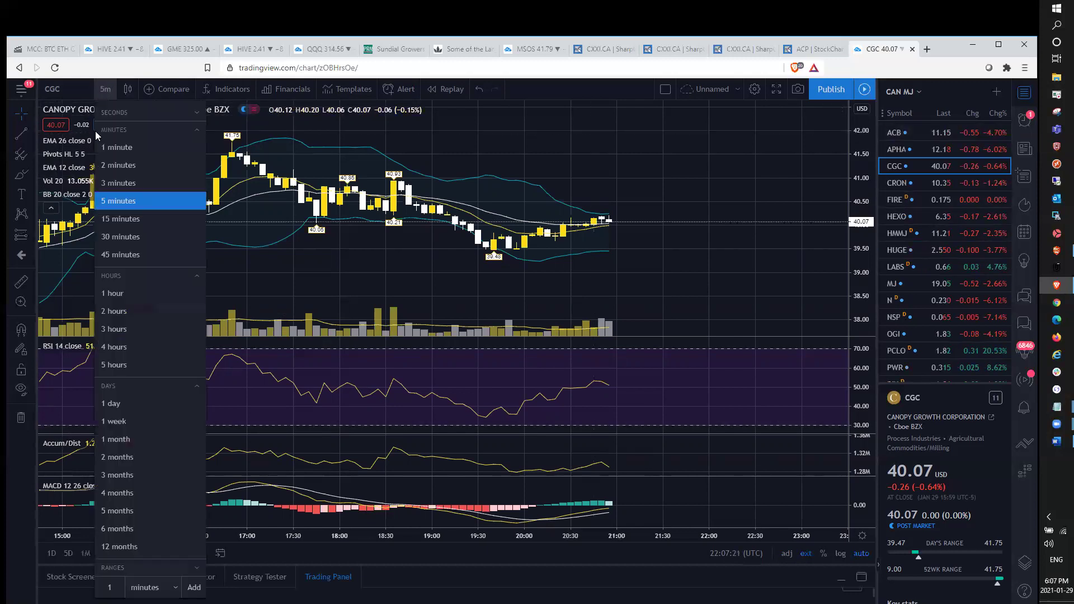
click(117, 295)
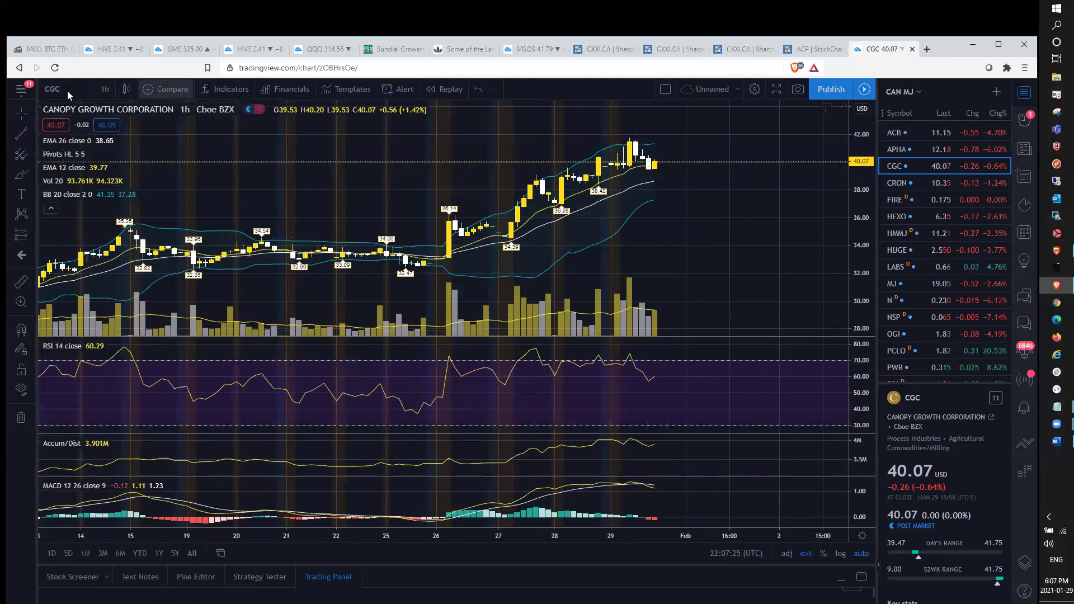
Step: Switch the chart to 1-day candles and view Aurora Cannabis (ACB) daily
click(103, 93)
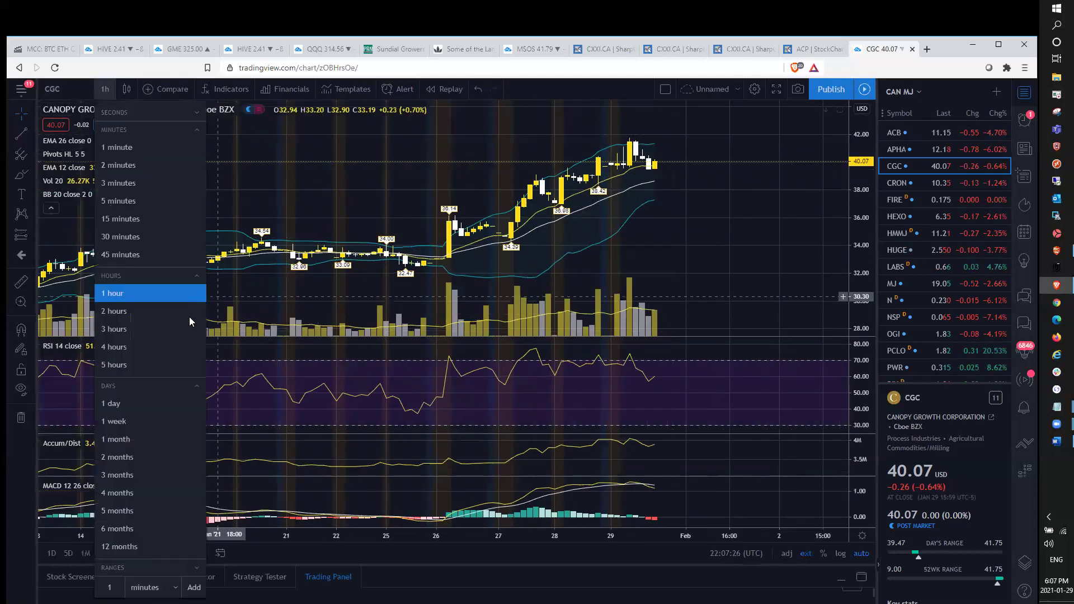
click(136, 398)
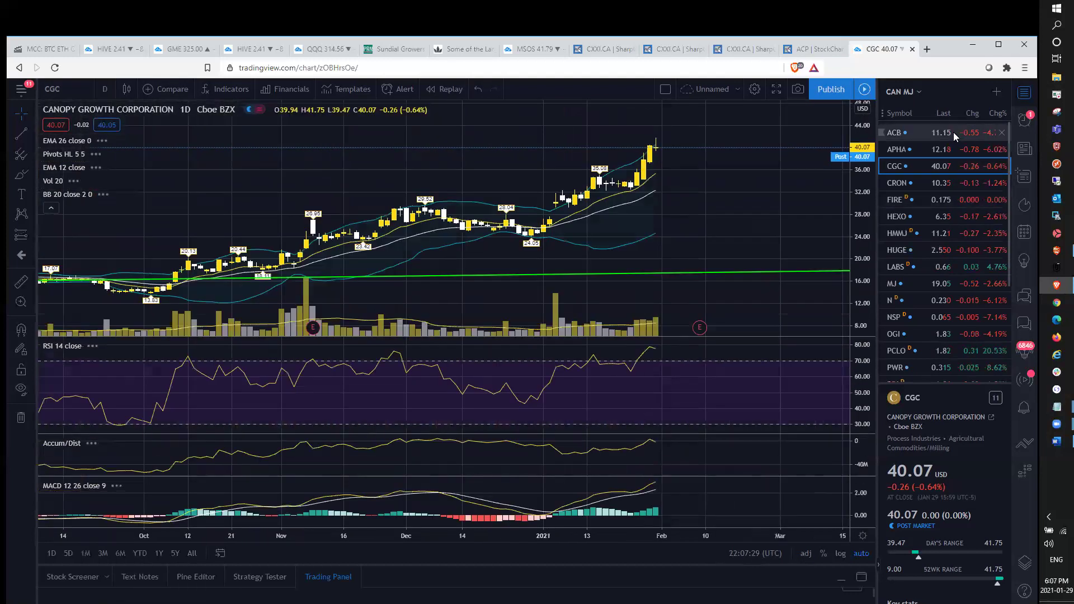
click(953, 132)
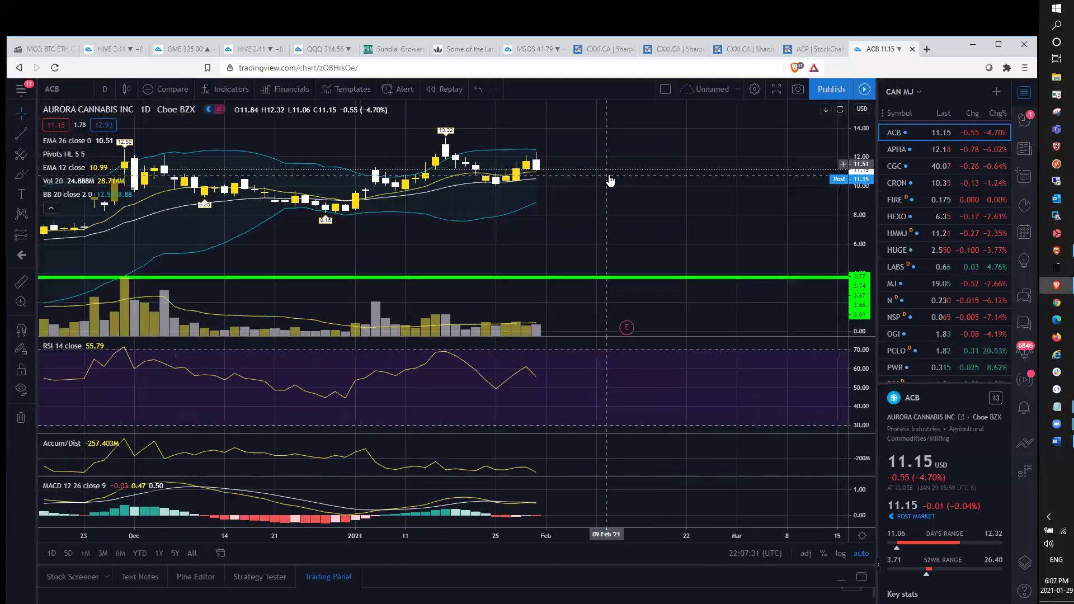
scroll(610, 181, up, 3)
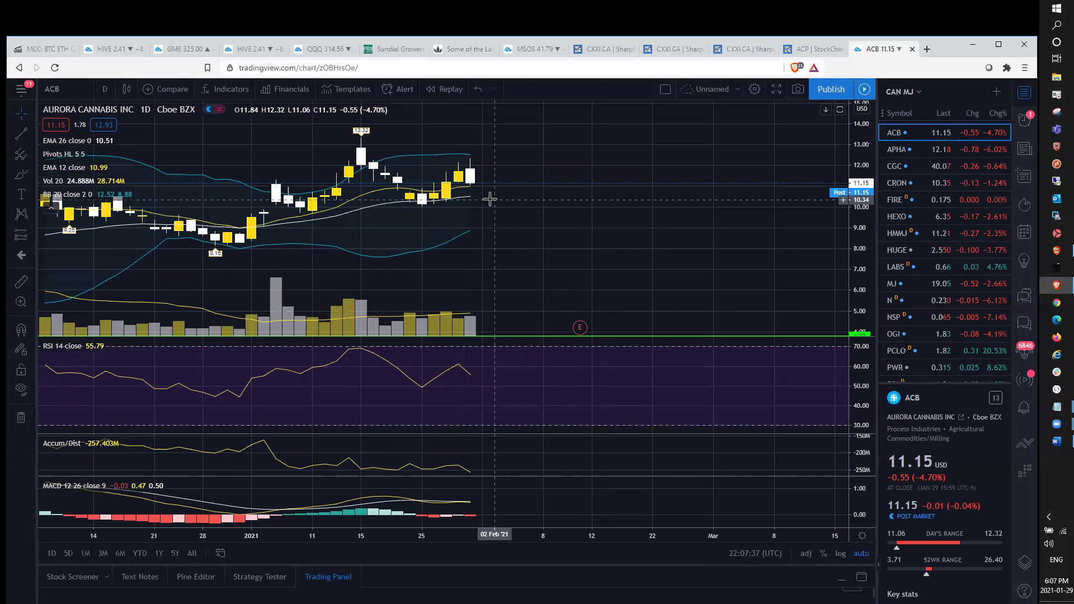
scroll(489, 199, left, 2)
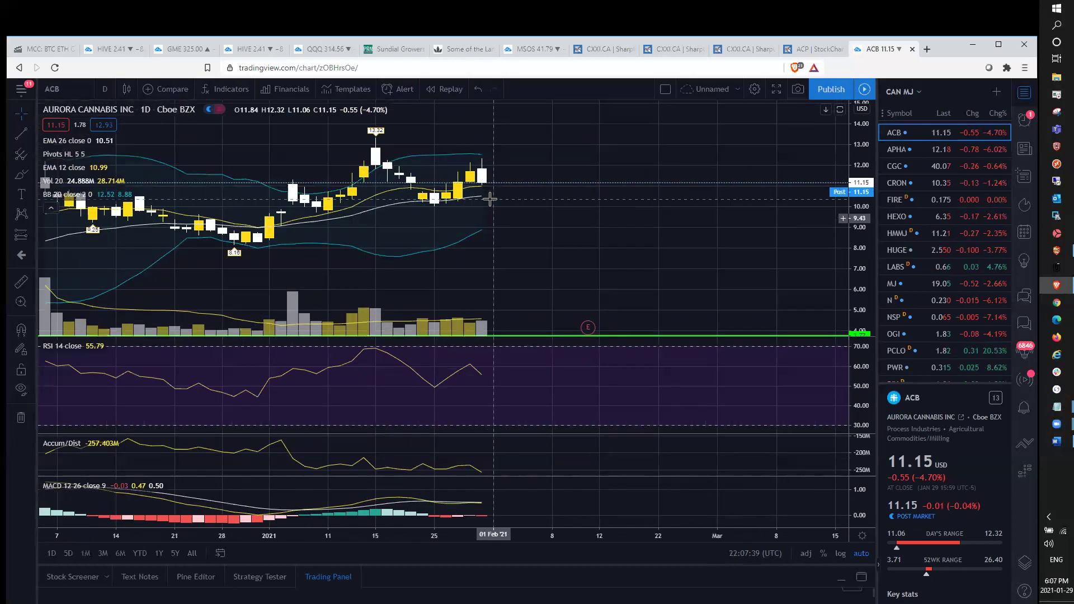
Step: Step through the daily charts of APHA, CGC, CRON and HEXO, ending on HEXO at 6.35 USD
click(951, 150)
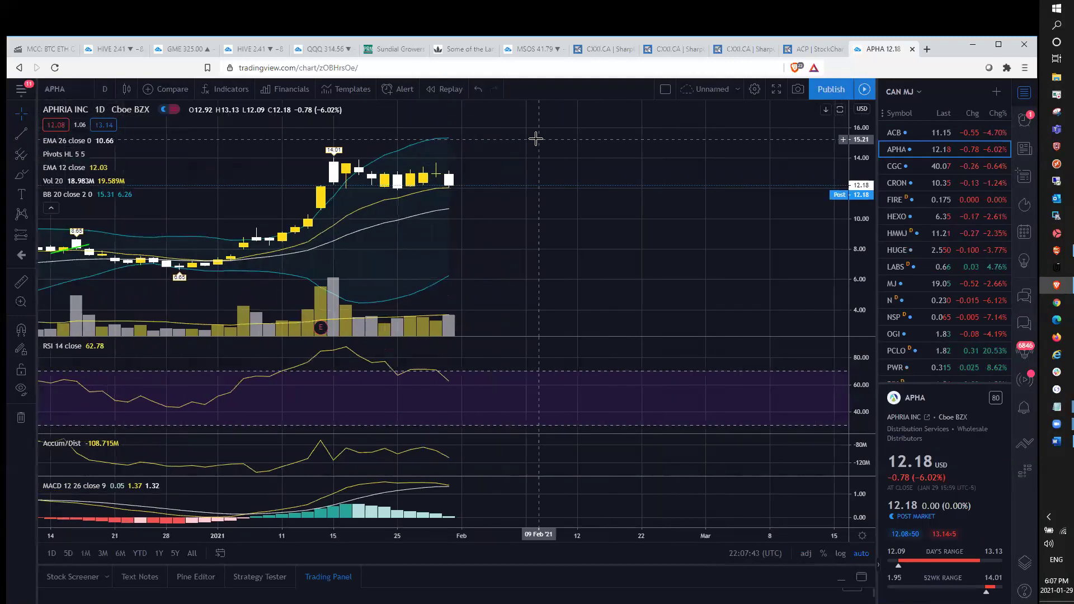
scroll(487, 179, left, 2)
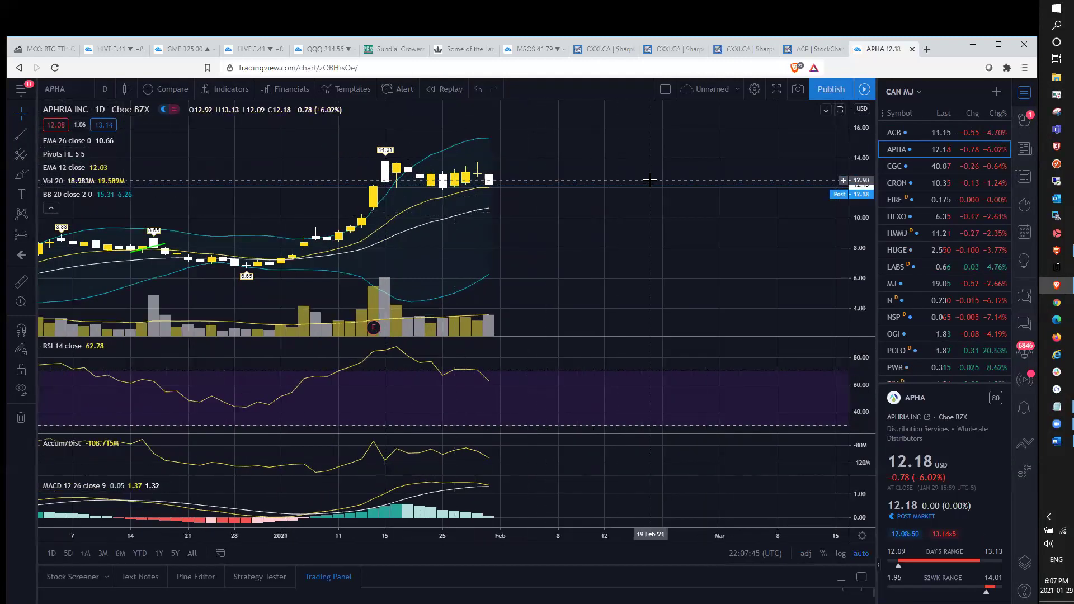
scroll(613, 199, down, 2)
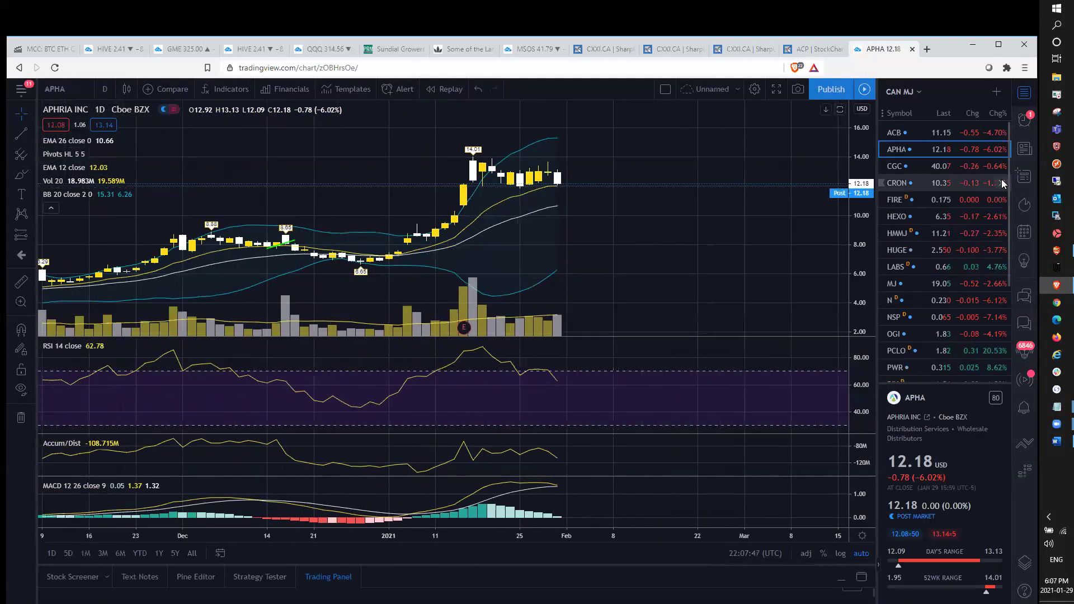
click(951, 166)
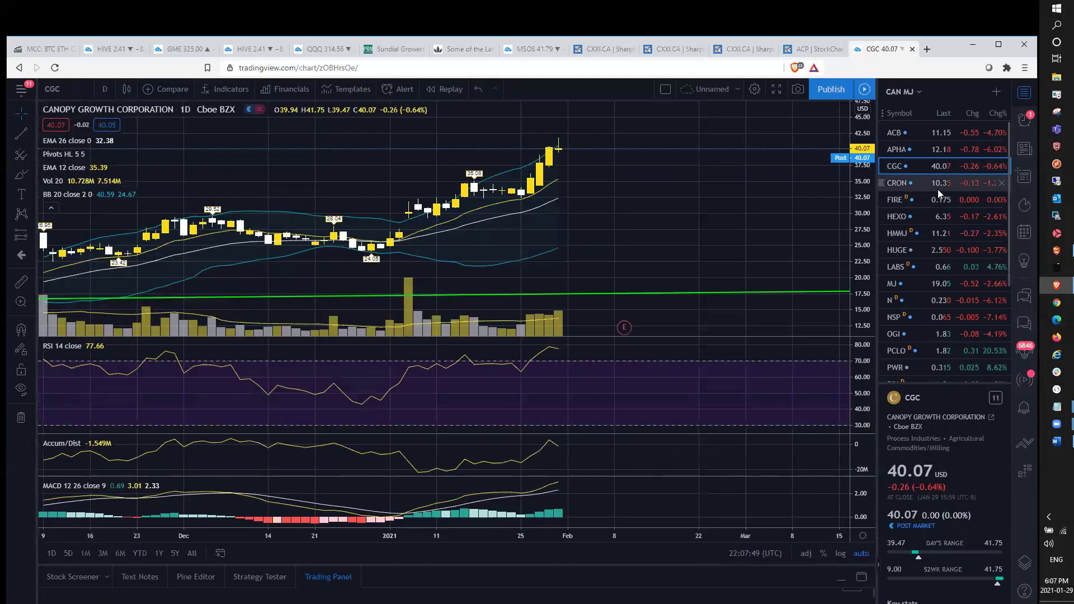
click(939, 192)
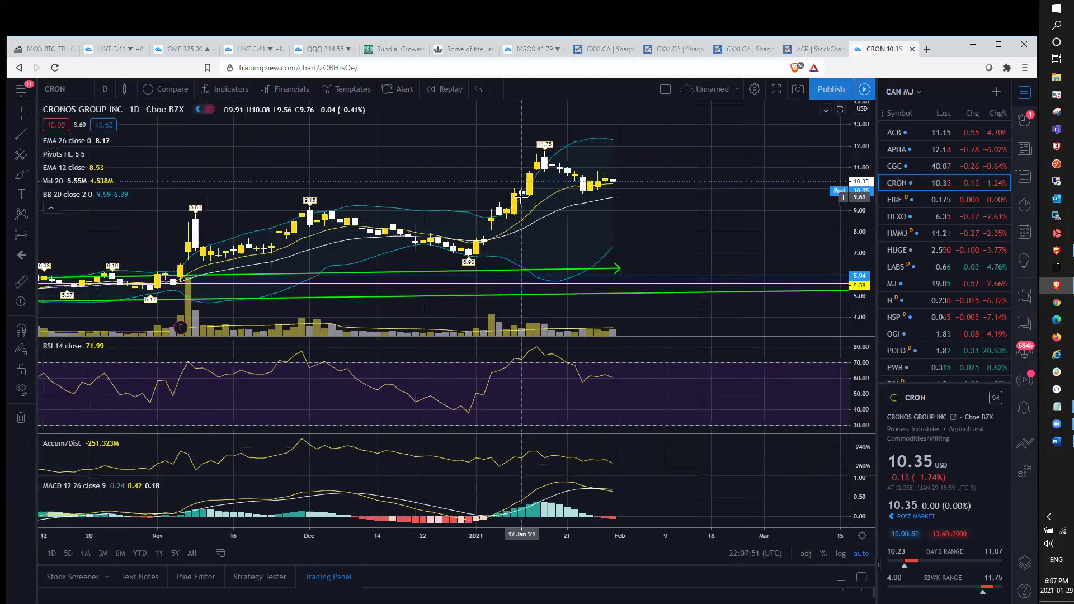
scroll(521, 197, up, 3)
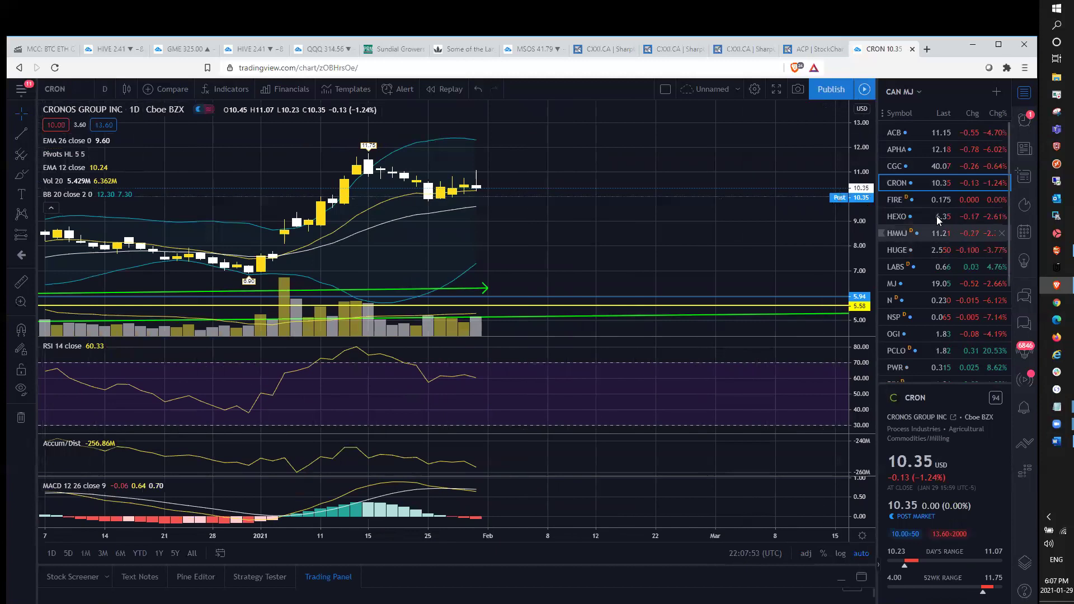
click(940, 218)
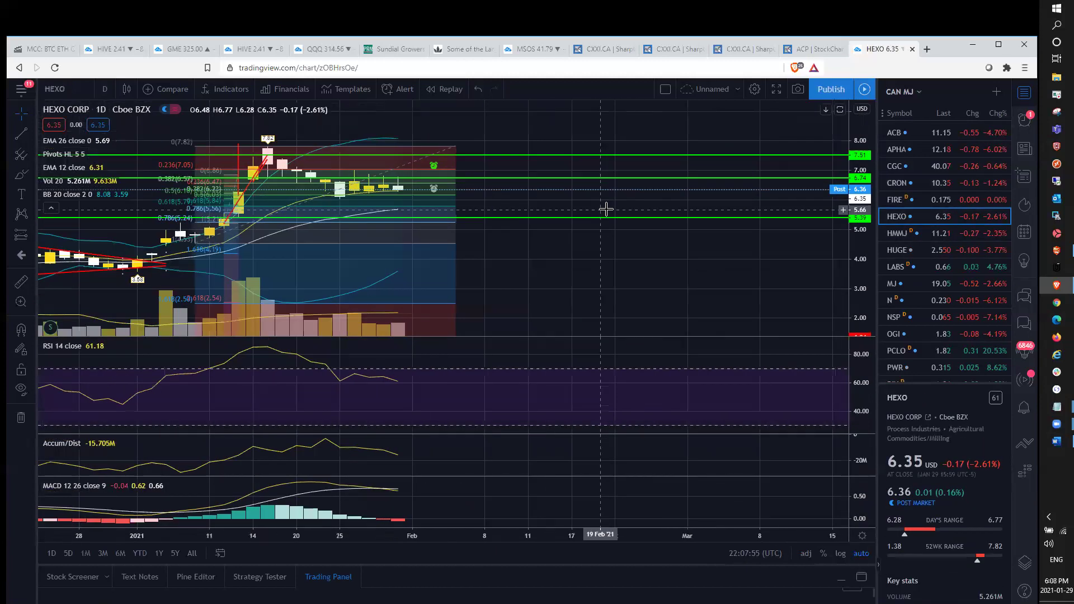
scroll(606, 210, down, 2)
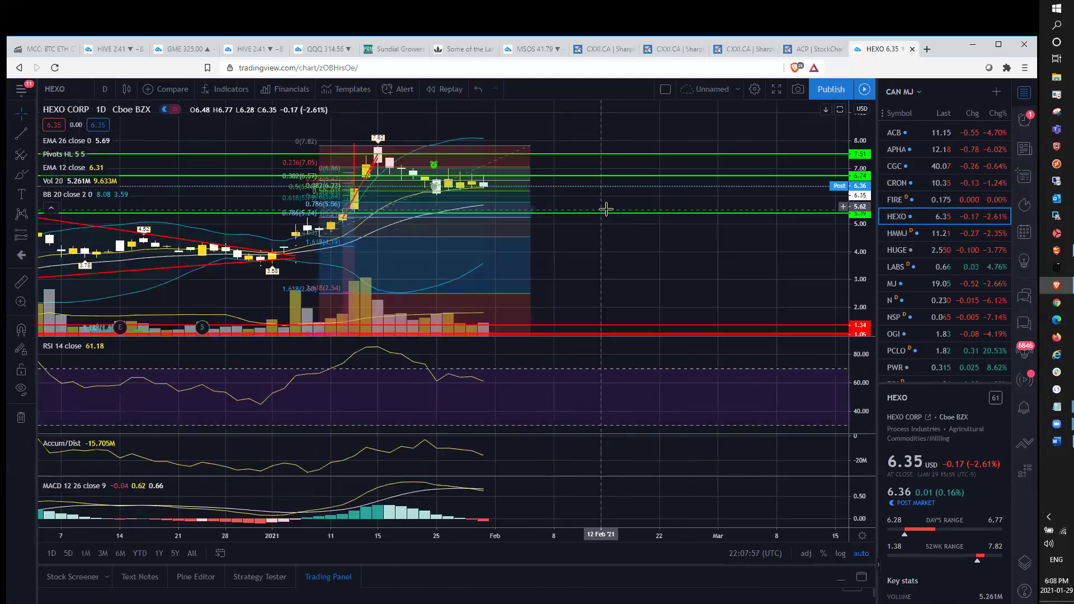
Step: Glance at FSD Pharma (HUGE), then zoom and pan back through Sundial Growers (SNDL) price history
click(906, 253)
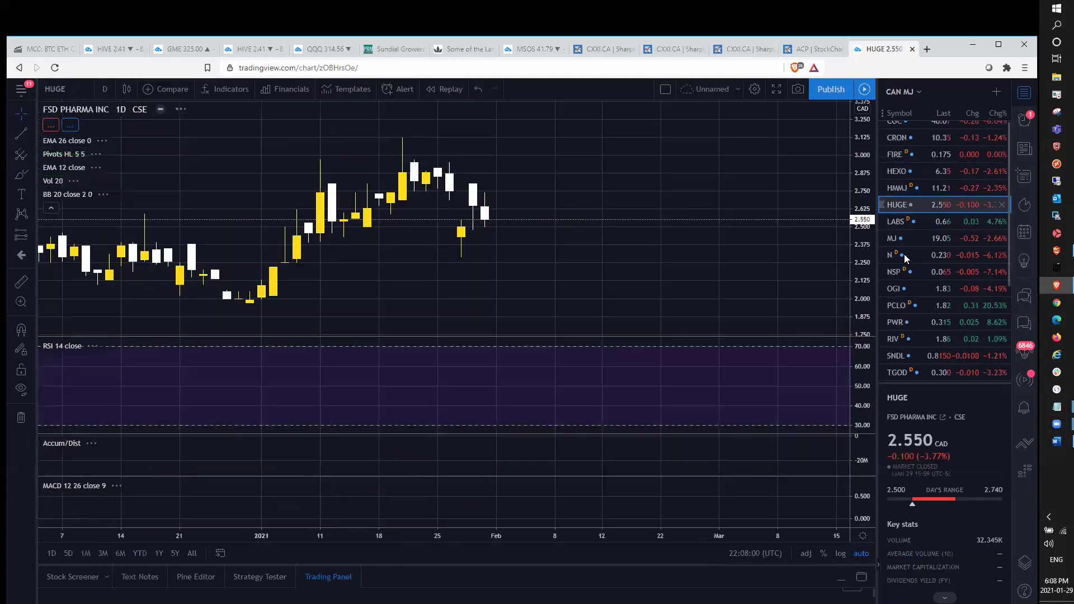
scroll(924, 232, down, 5)
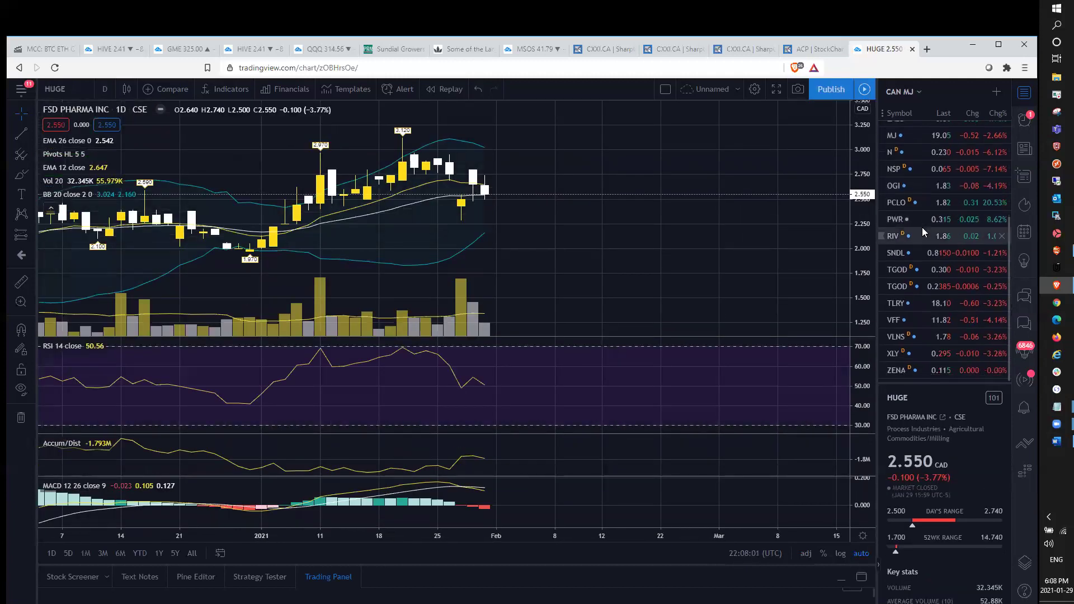
click(923, 253)
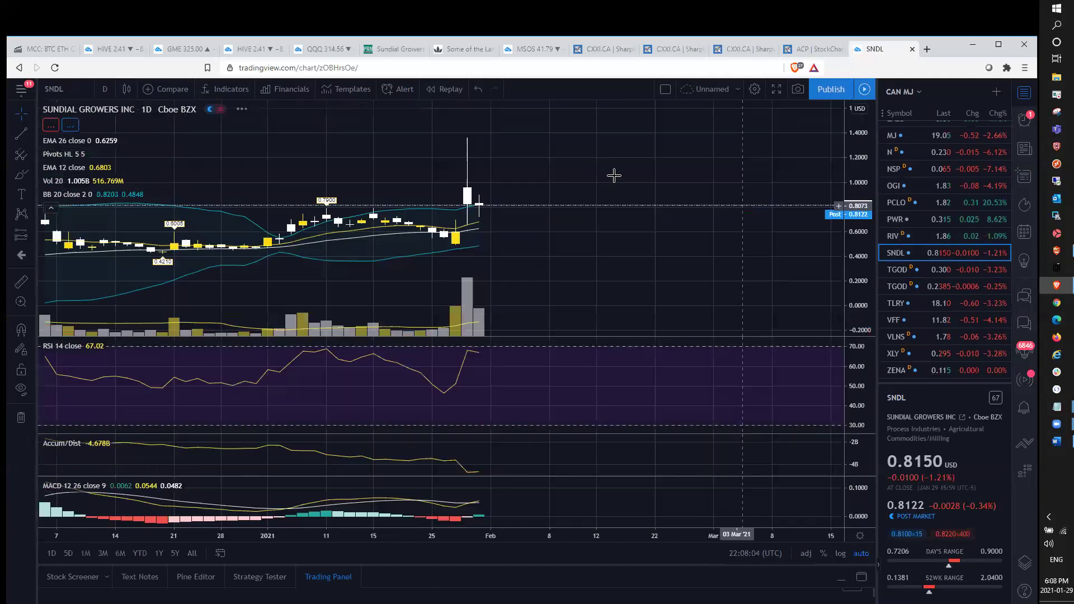
scroll(614, 175, up, 1)
scroll(612, 176, up, 1)
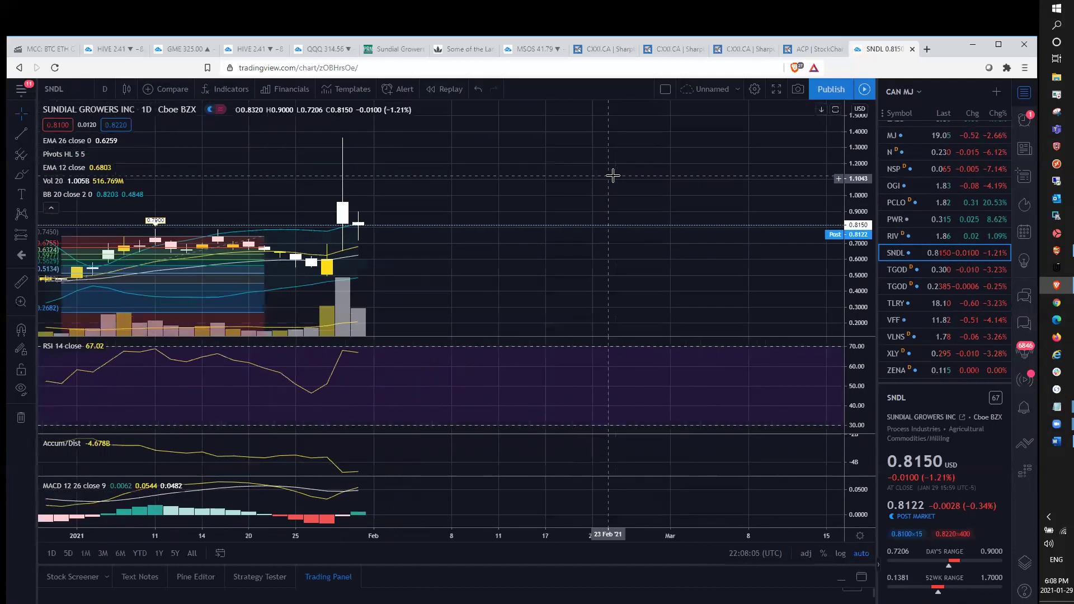
scroll(401, 218, up, 1)
drag(401, 219, 604, 220)
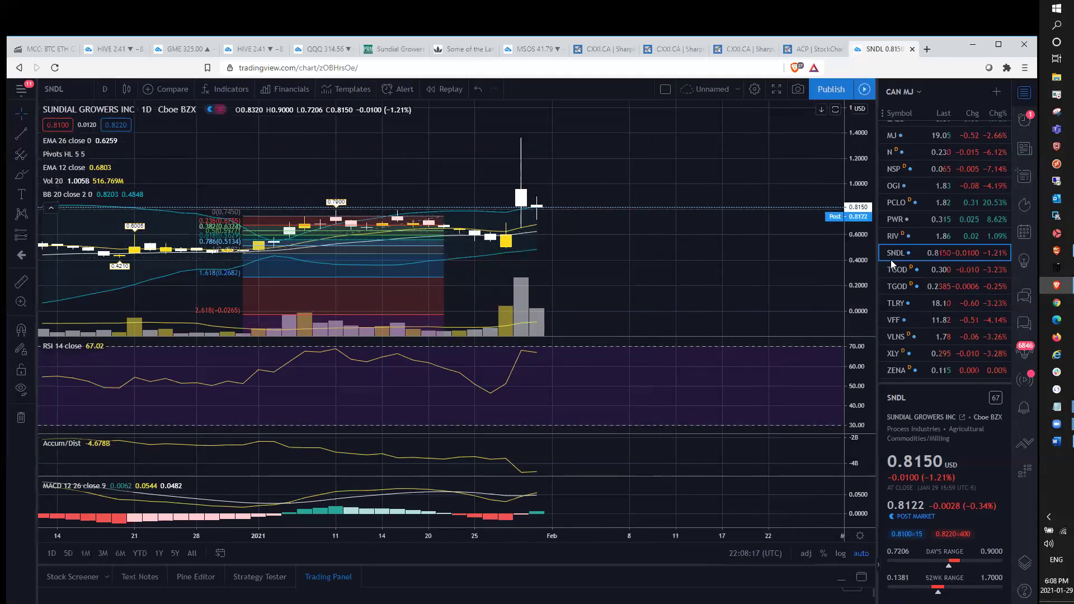
Step: Load the Tilray (TLRY) daily chart at 18.10 USD and adjust its zoom
click(942, 307)
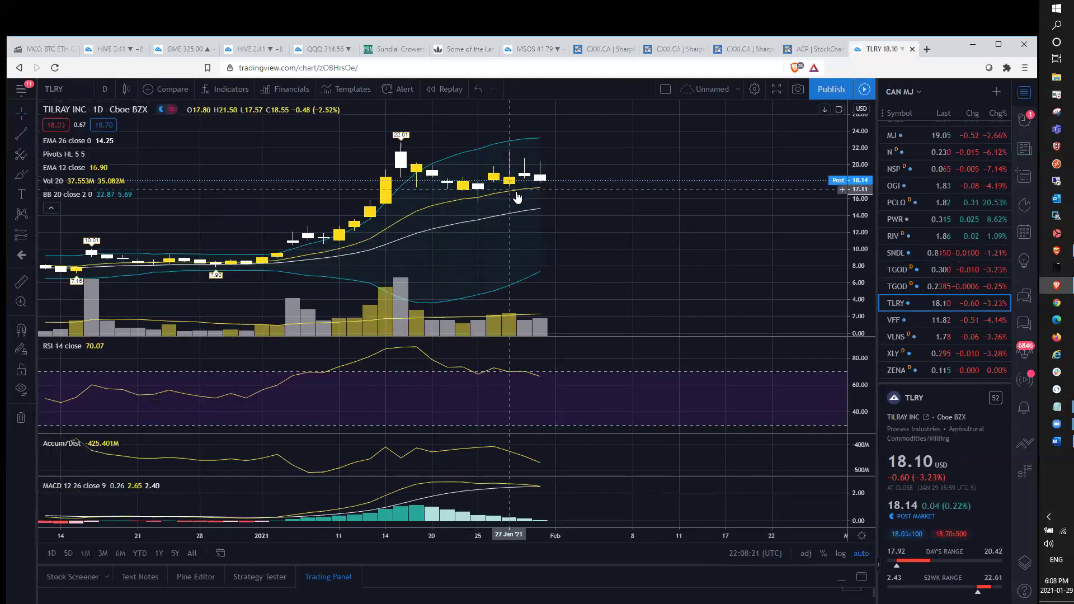
scroll(528, 195, down, 1)
scroll(528, 196, down, 5)
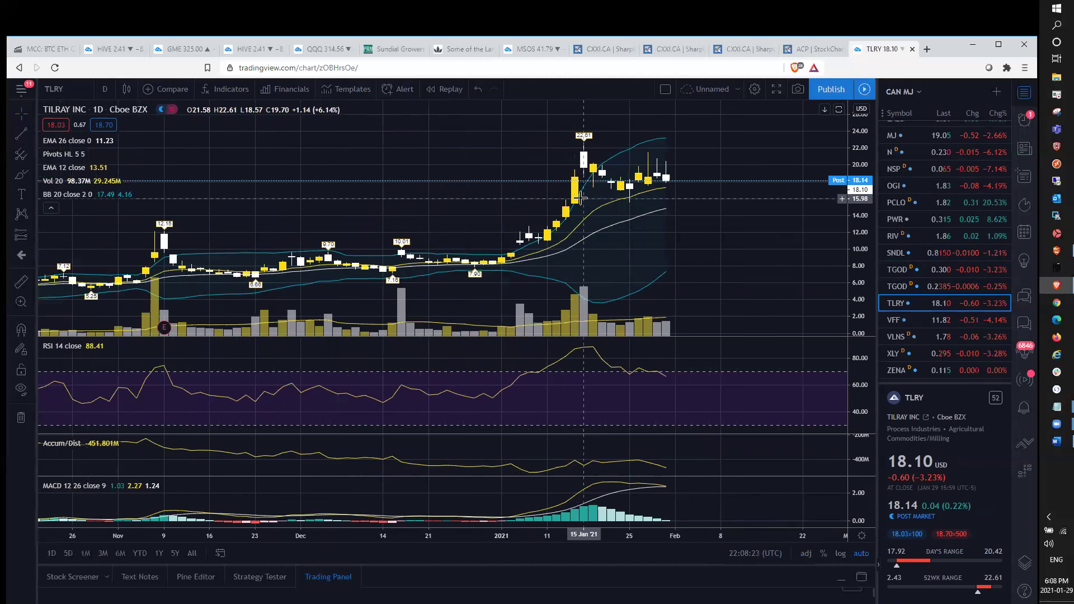
scroll(574, 206, up, 3)
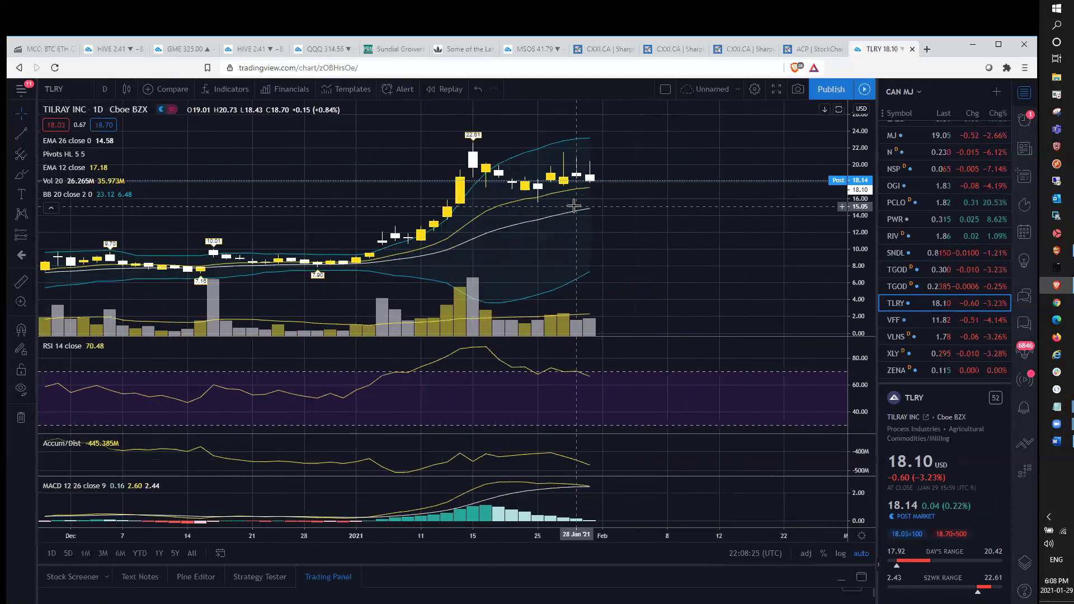
scroll(574, 206, up, 1)
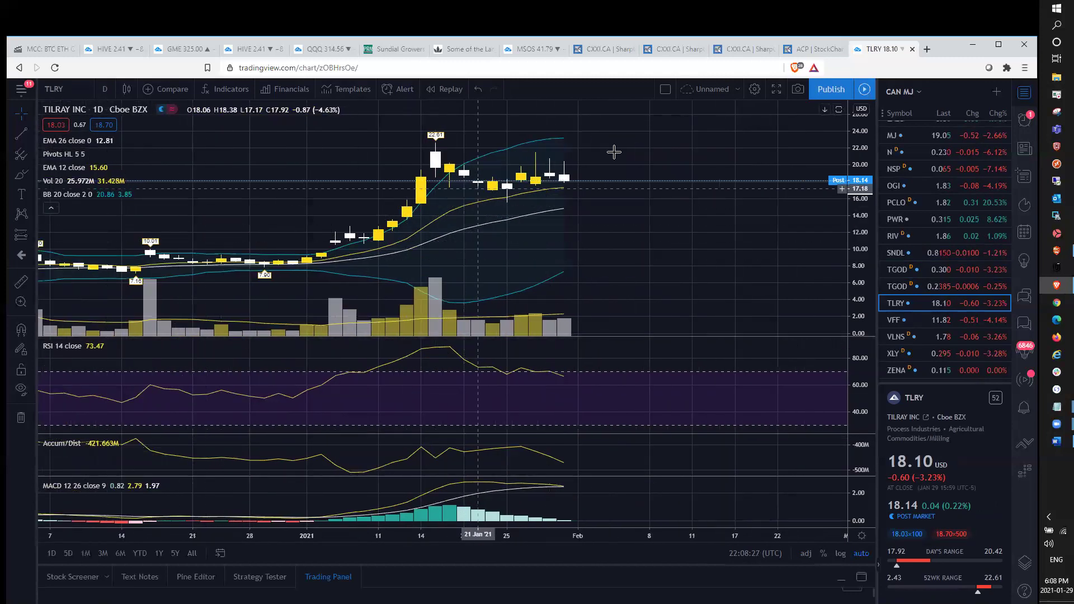
Step: Minimize the browser to show the POW Group desktop wallpaper
click(964, 46)
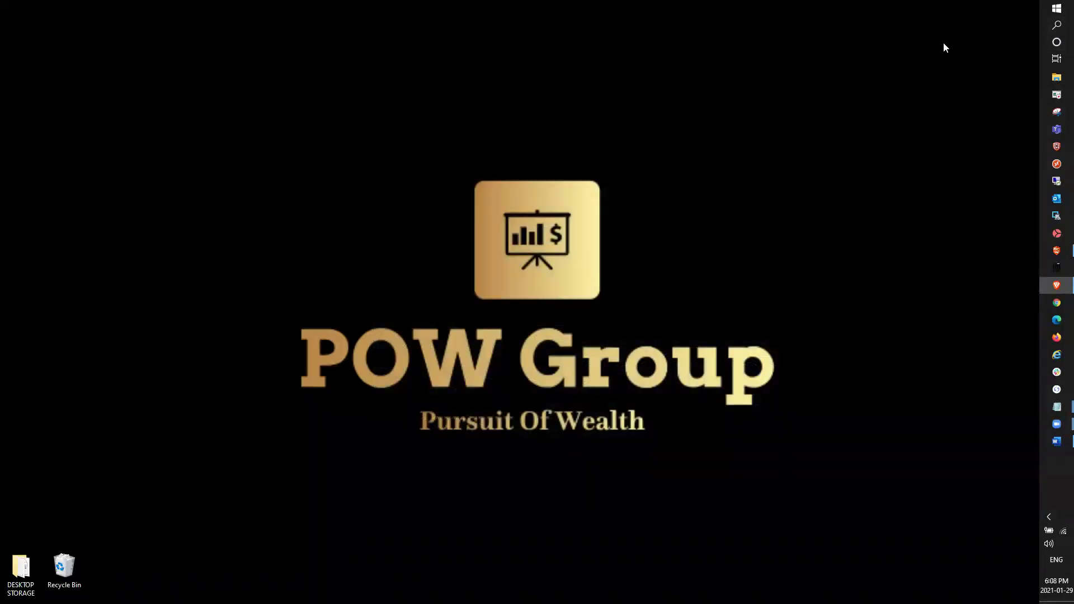